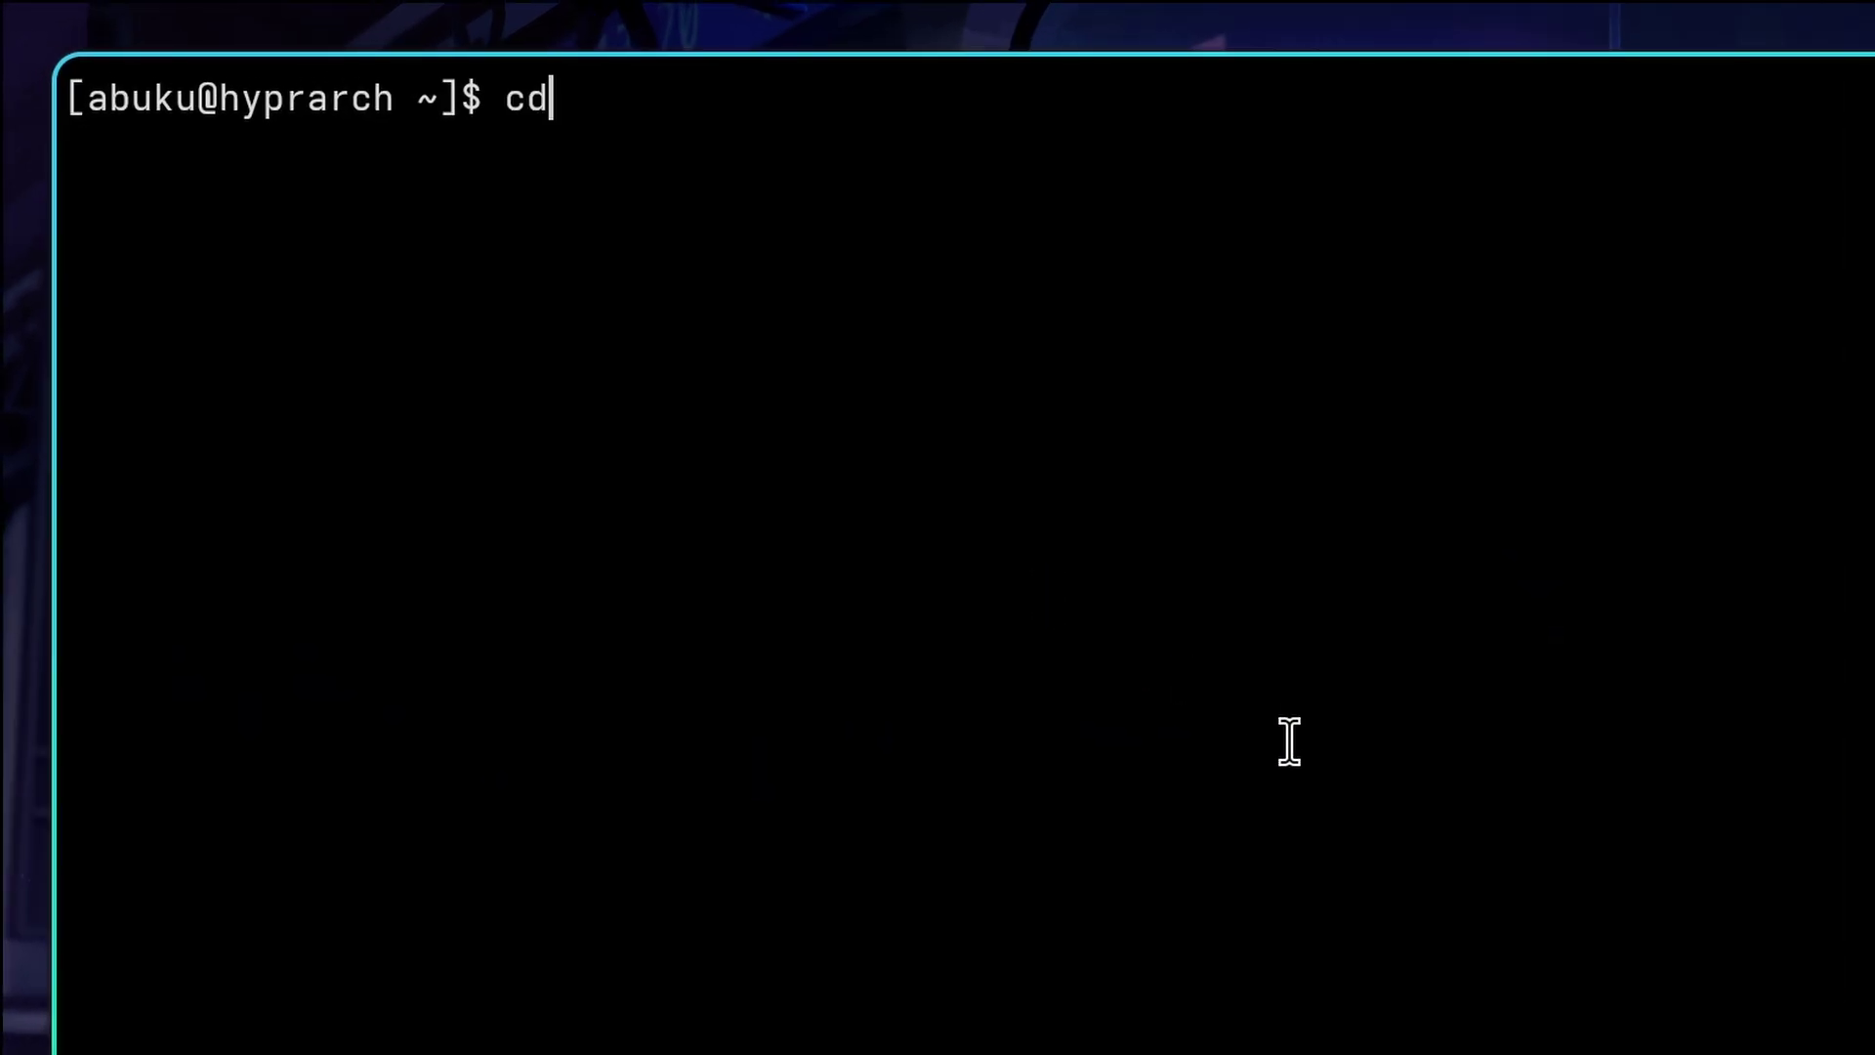
# Step: Go to the ~/.config/hypr folder and list its files
pyautogui.write('~/.cofni')
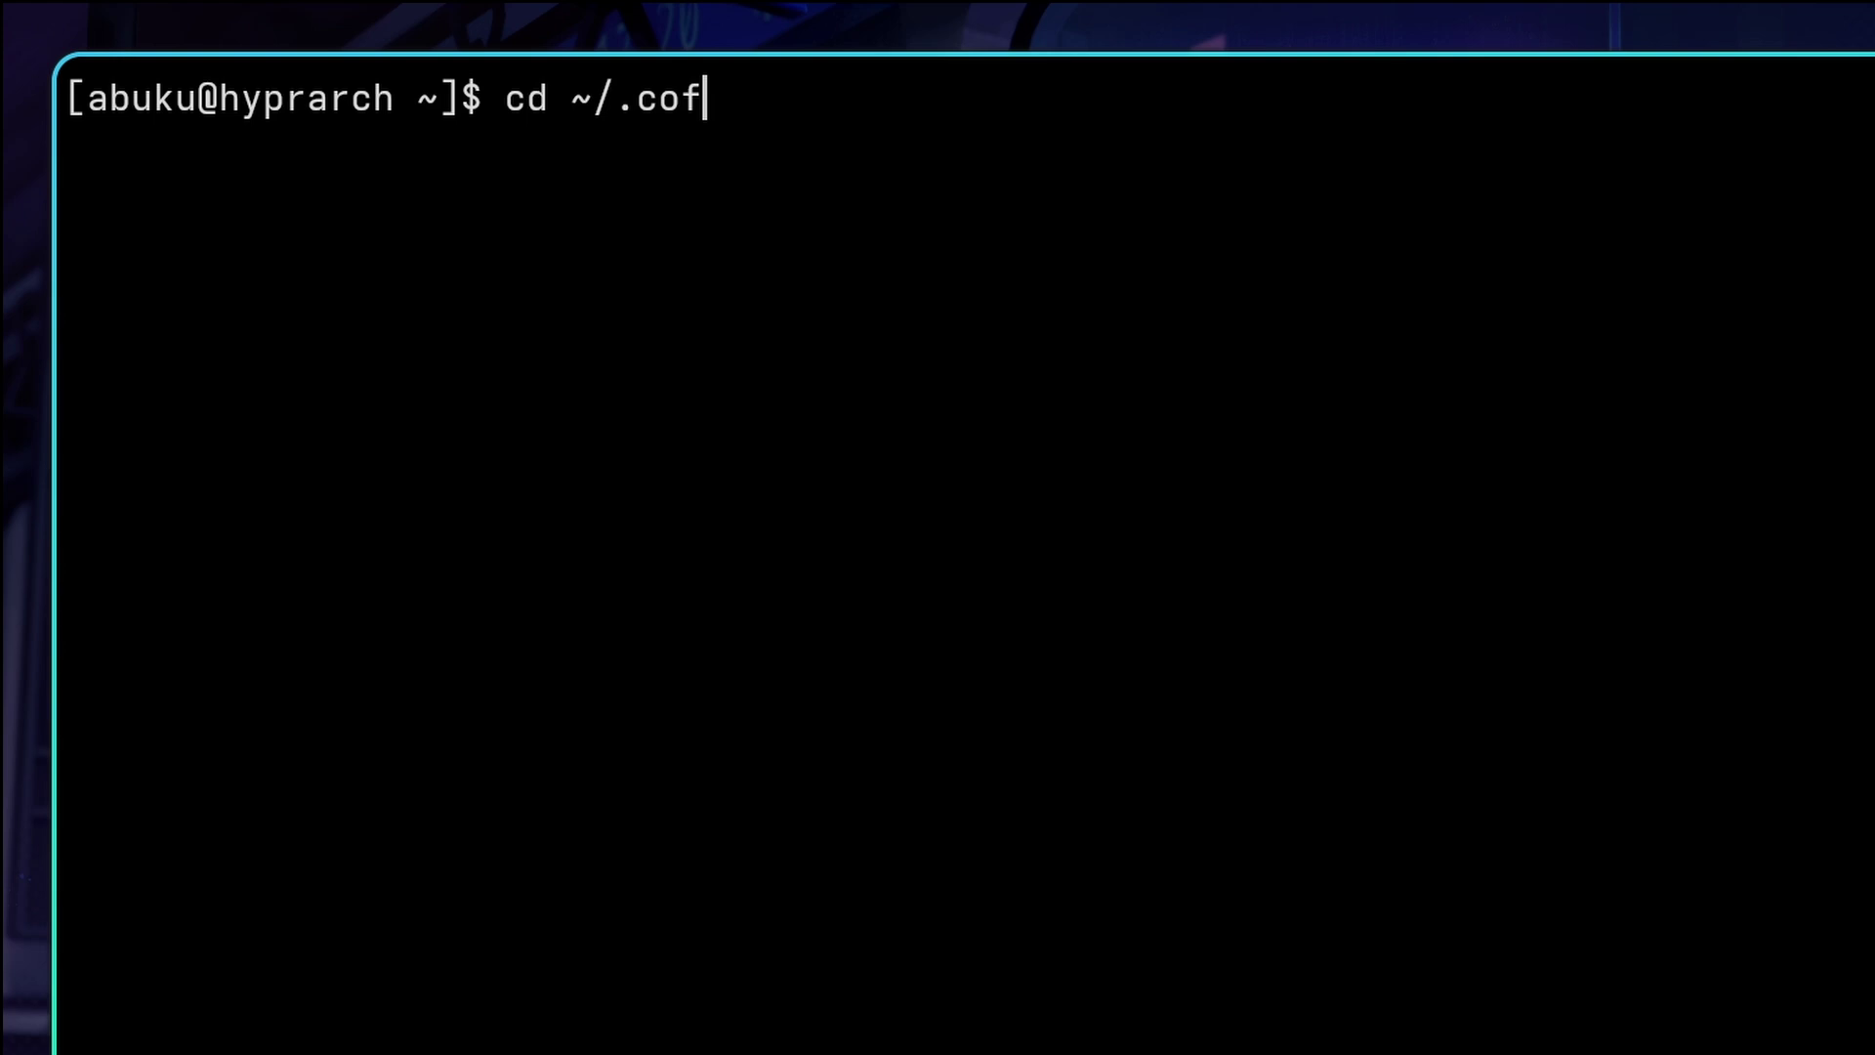
pyautogui.press('BackSpace')
pyautogui.press('BackSpace')
pyautogui.press('BackSpace')
pyautogui.write('nfig/hyp')
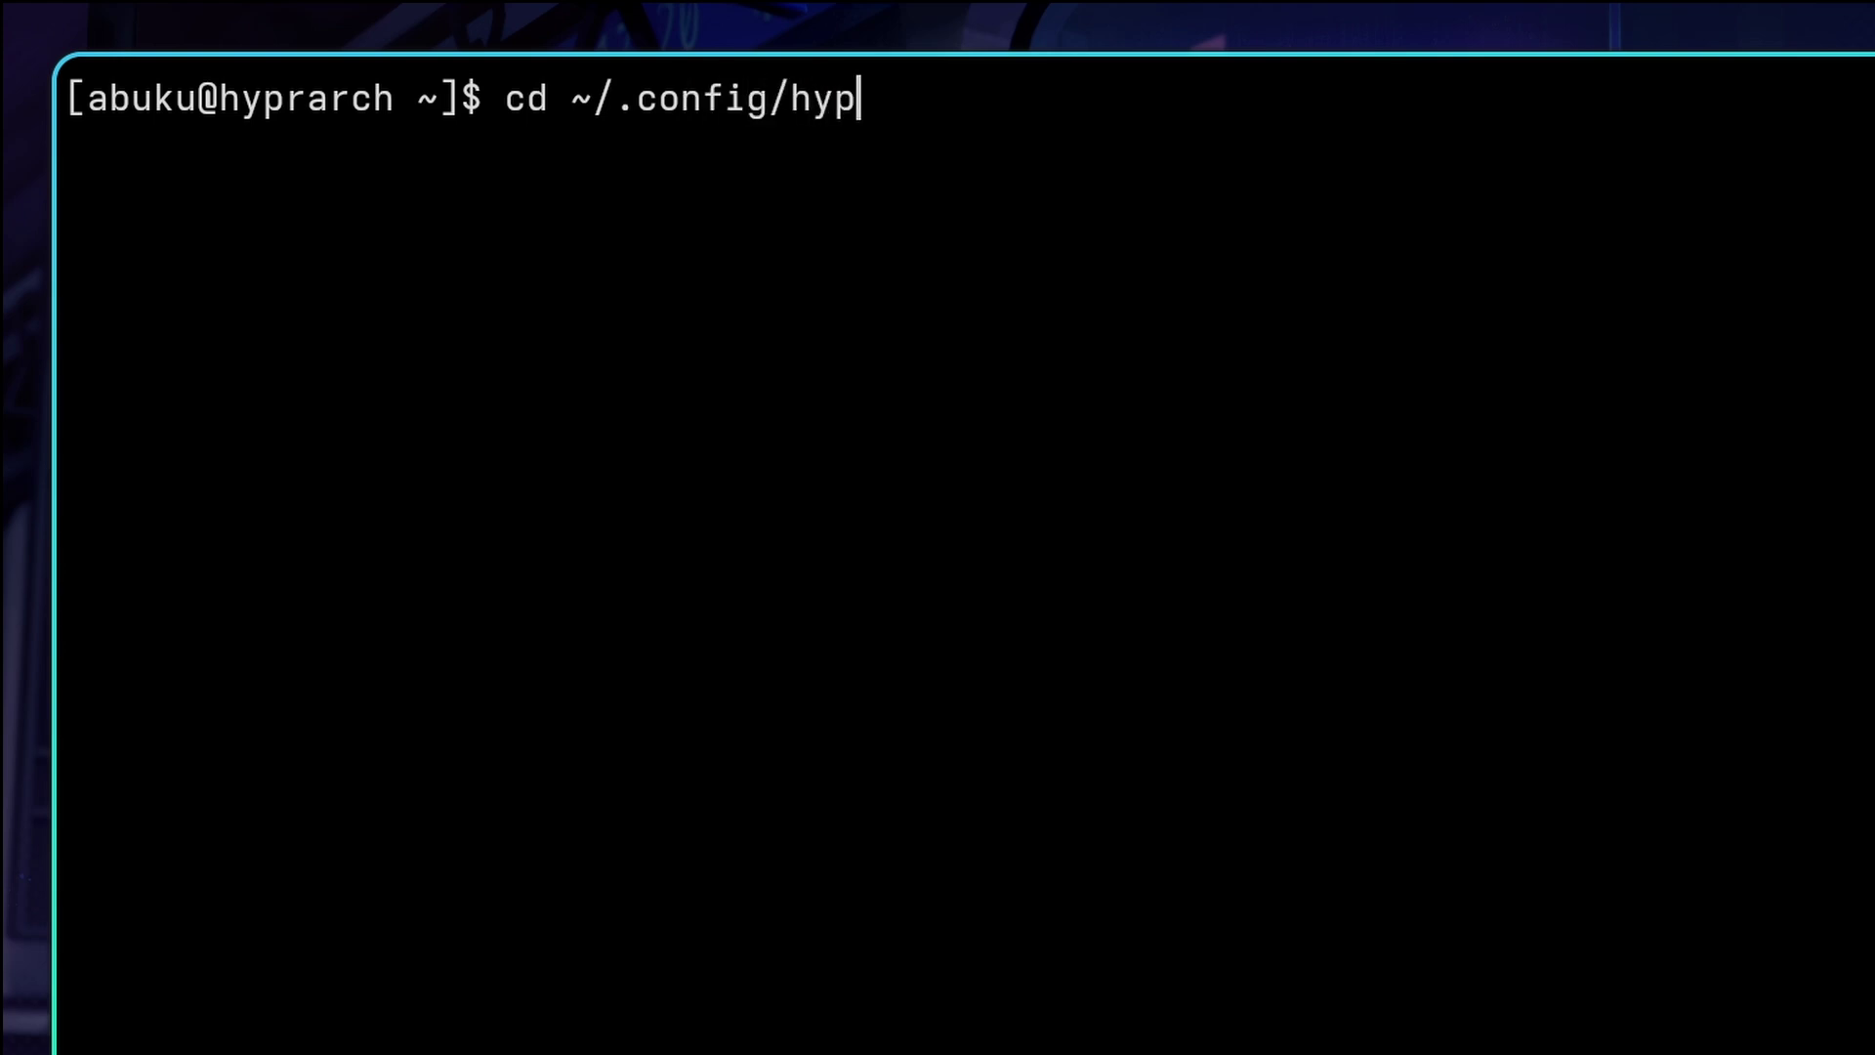
pyautogui.write('r')
pyautogui.press('Return')
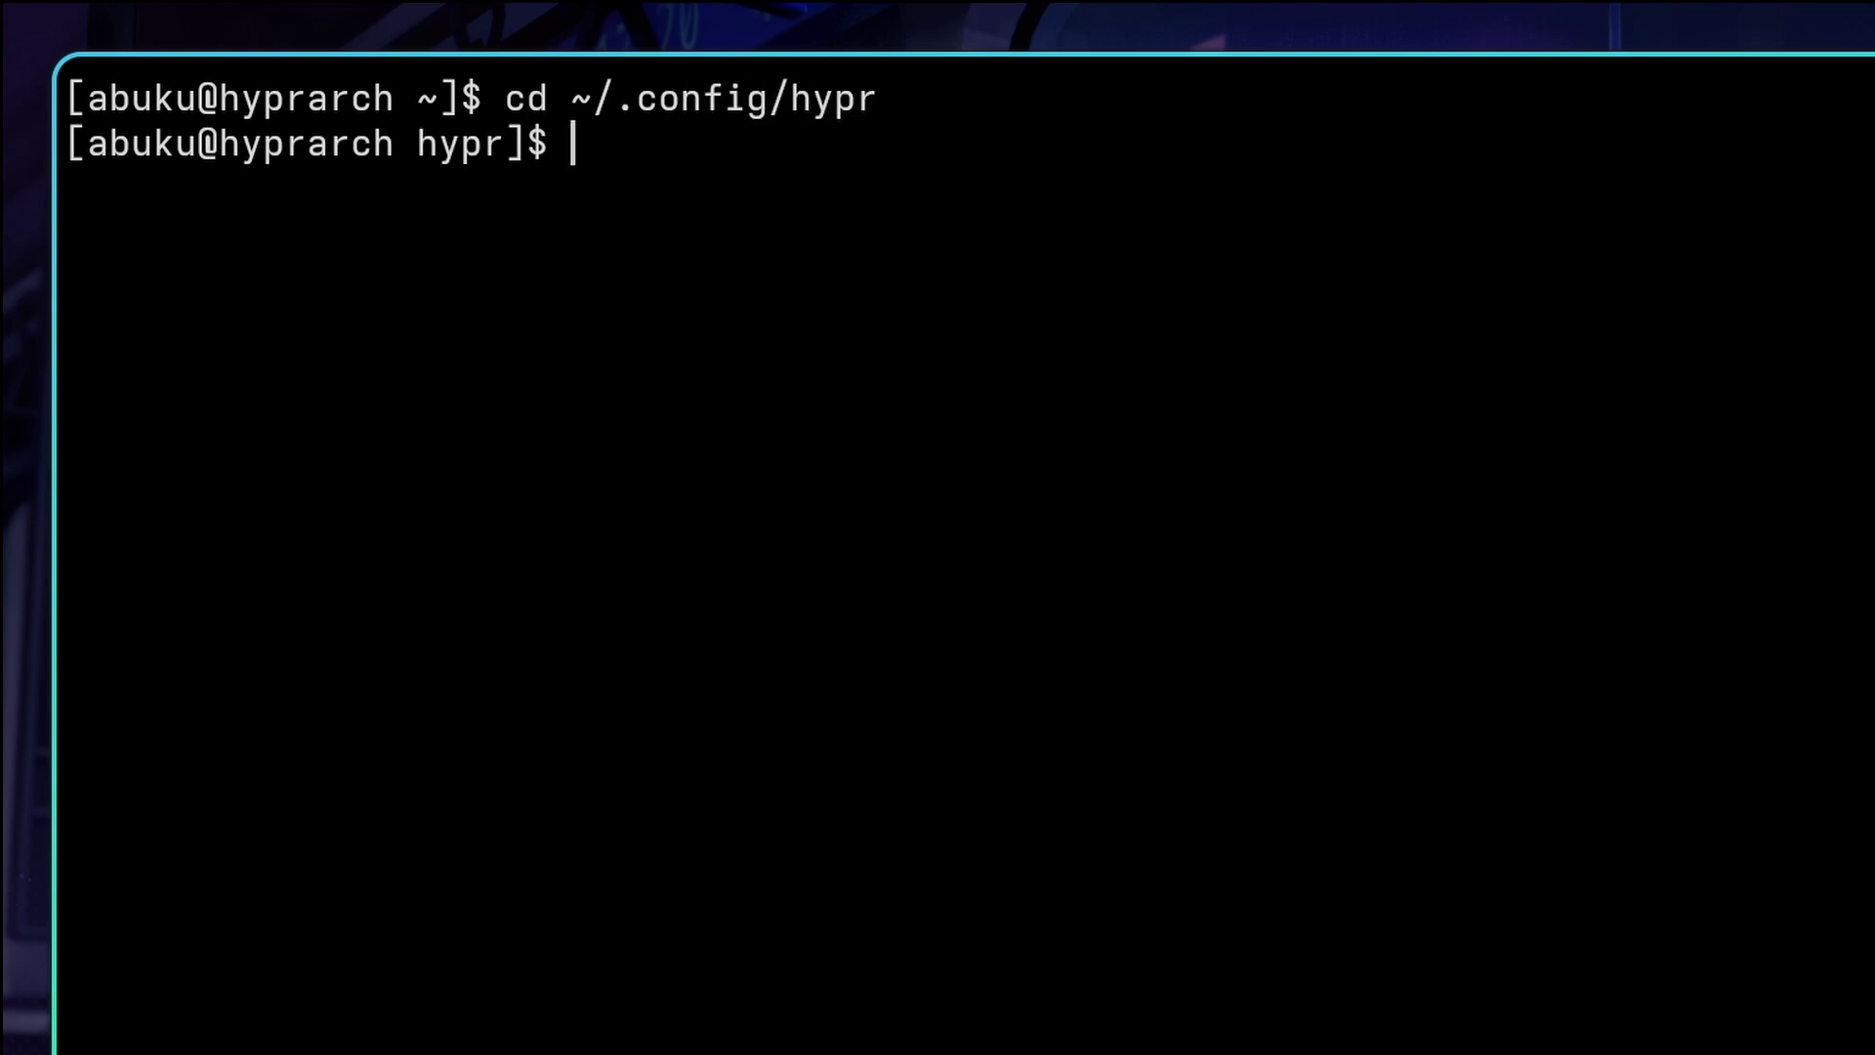
pyautogui.write('ls')
pyautogui.press('Return')
# Step: Delete the 'autogenerated = 1' line from hyprland.conf in Vim and save it
pyautogui.write('vim')
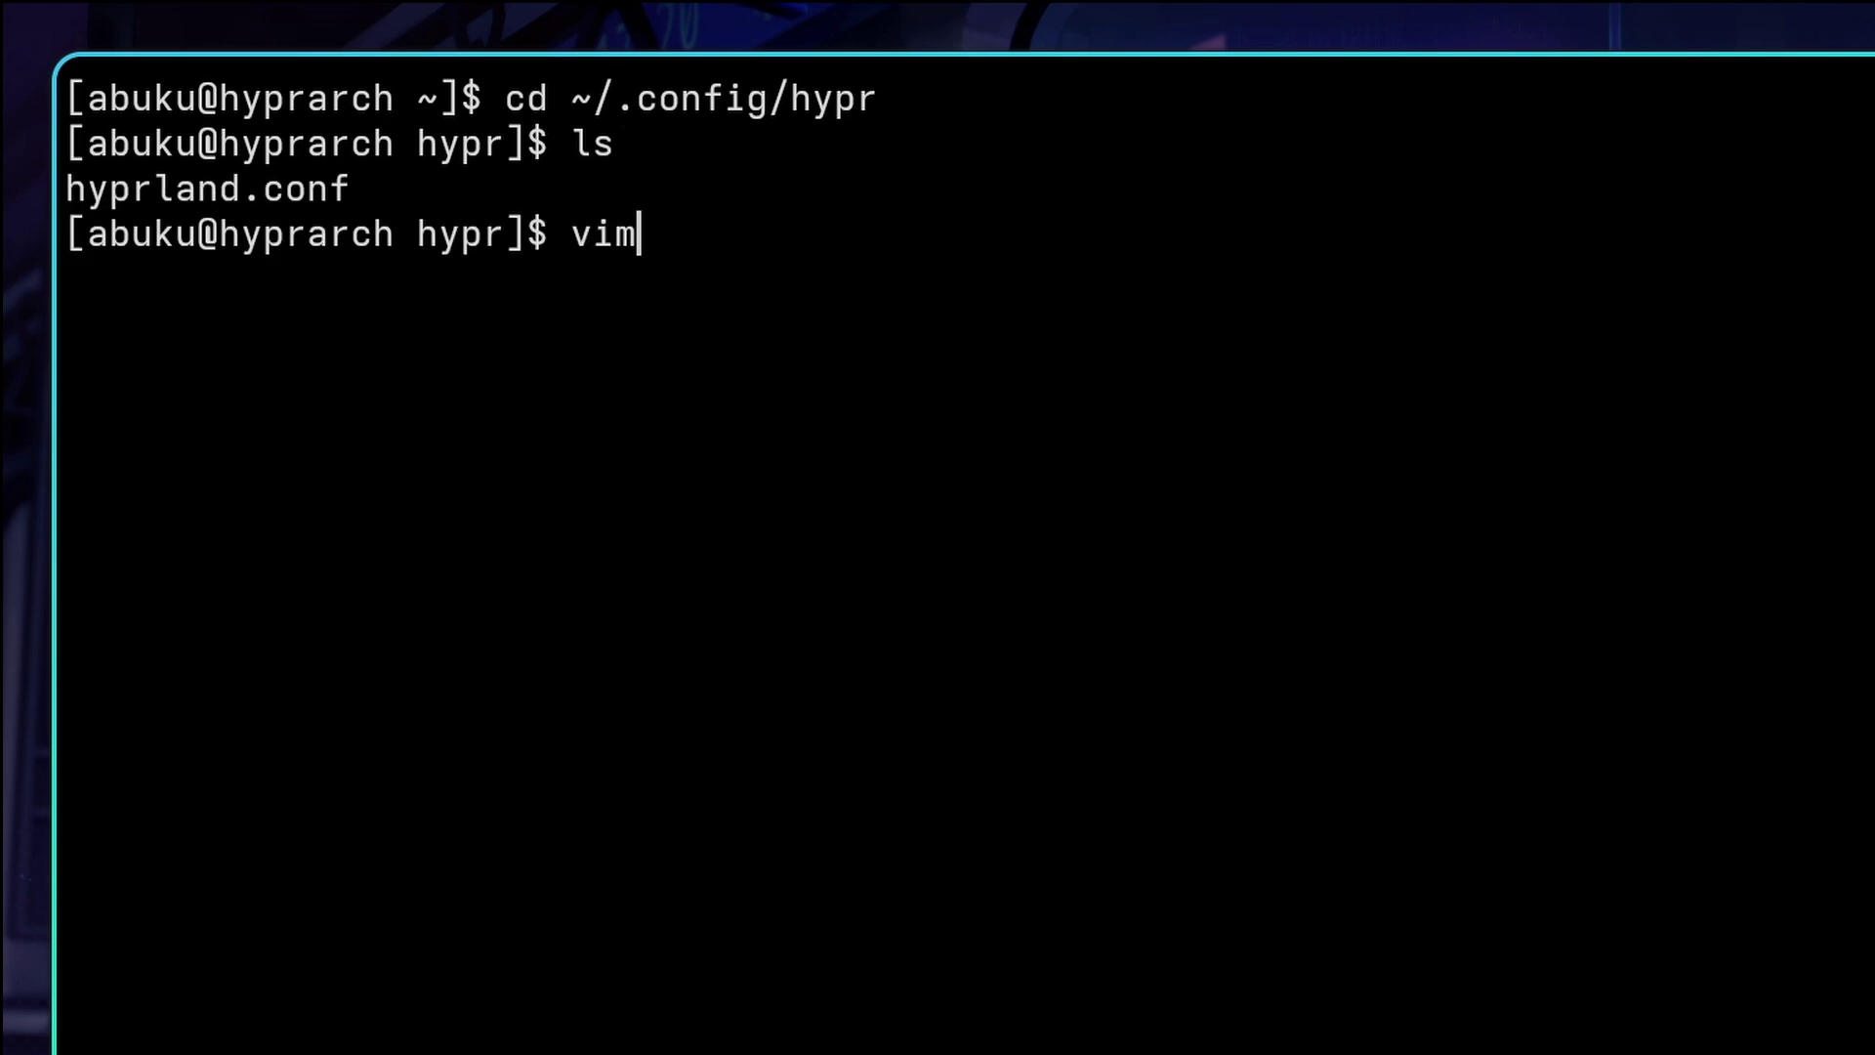
pyautogui.write(' hyprland.conf')
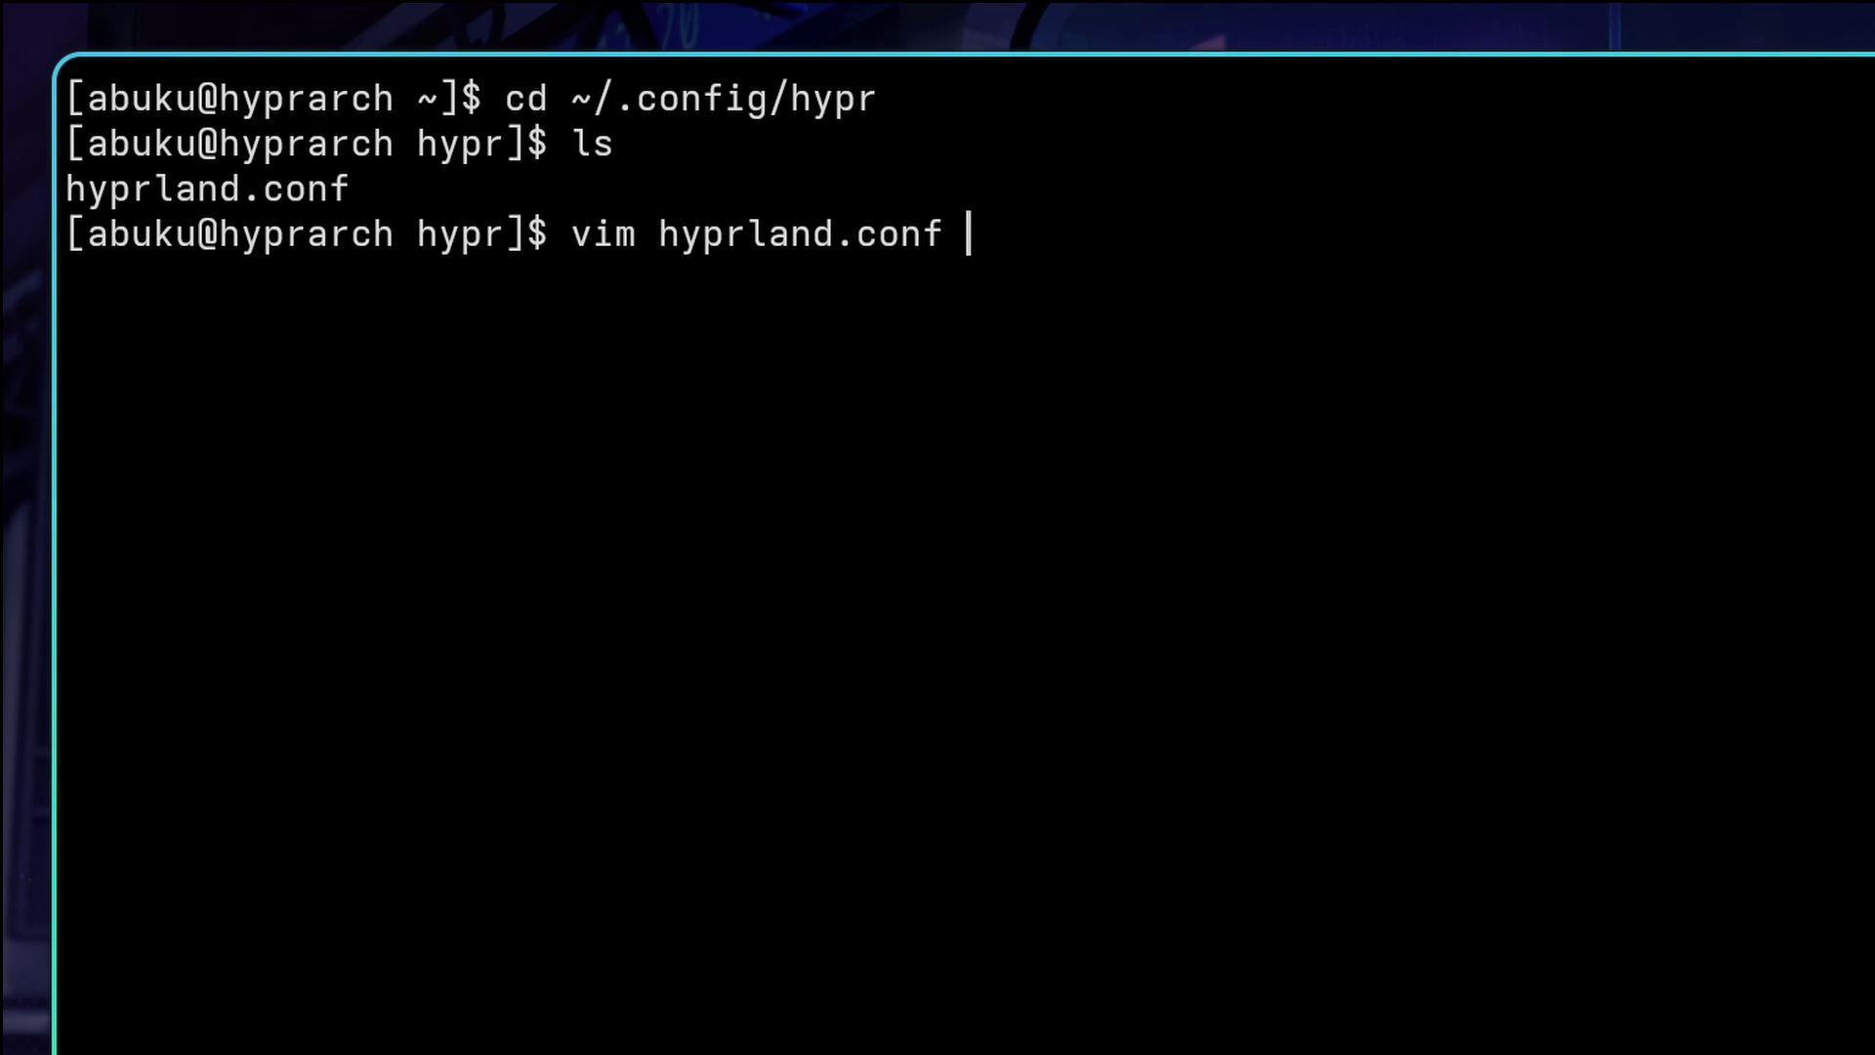
pyautogui.press('Return')
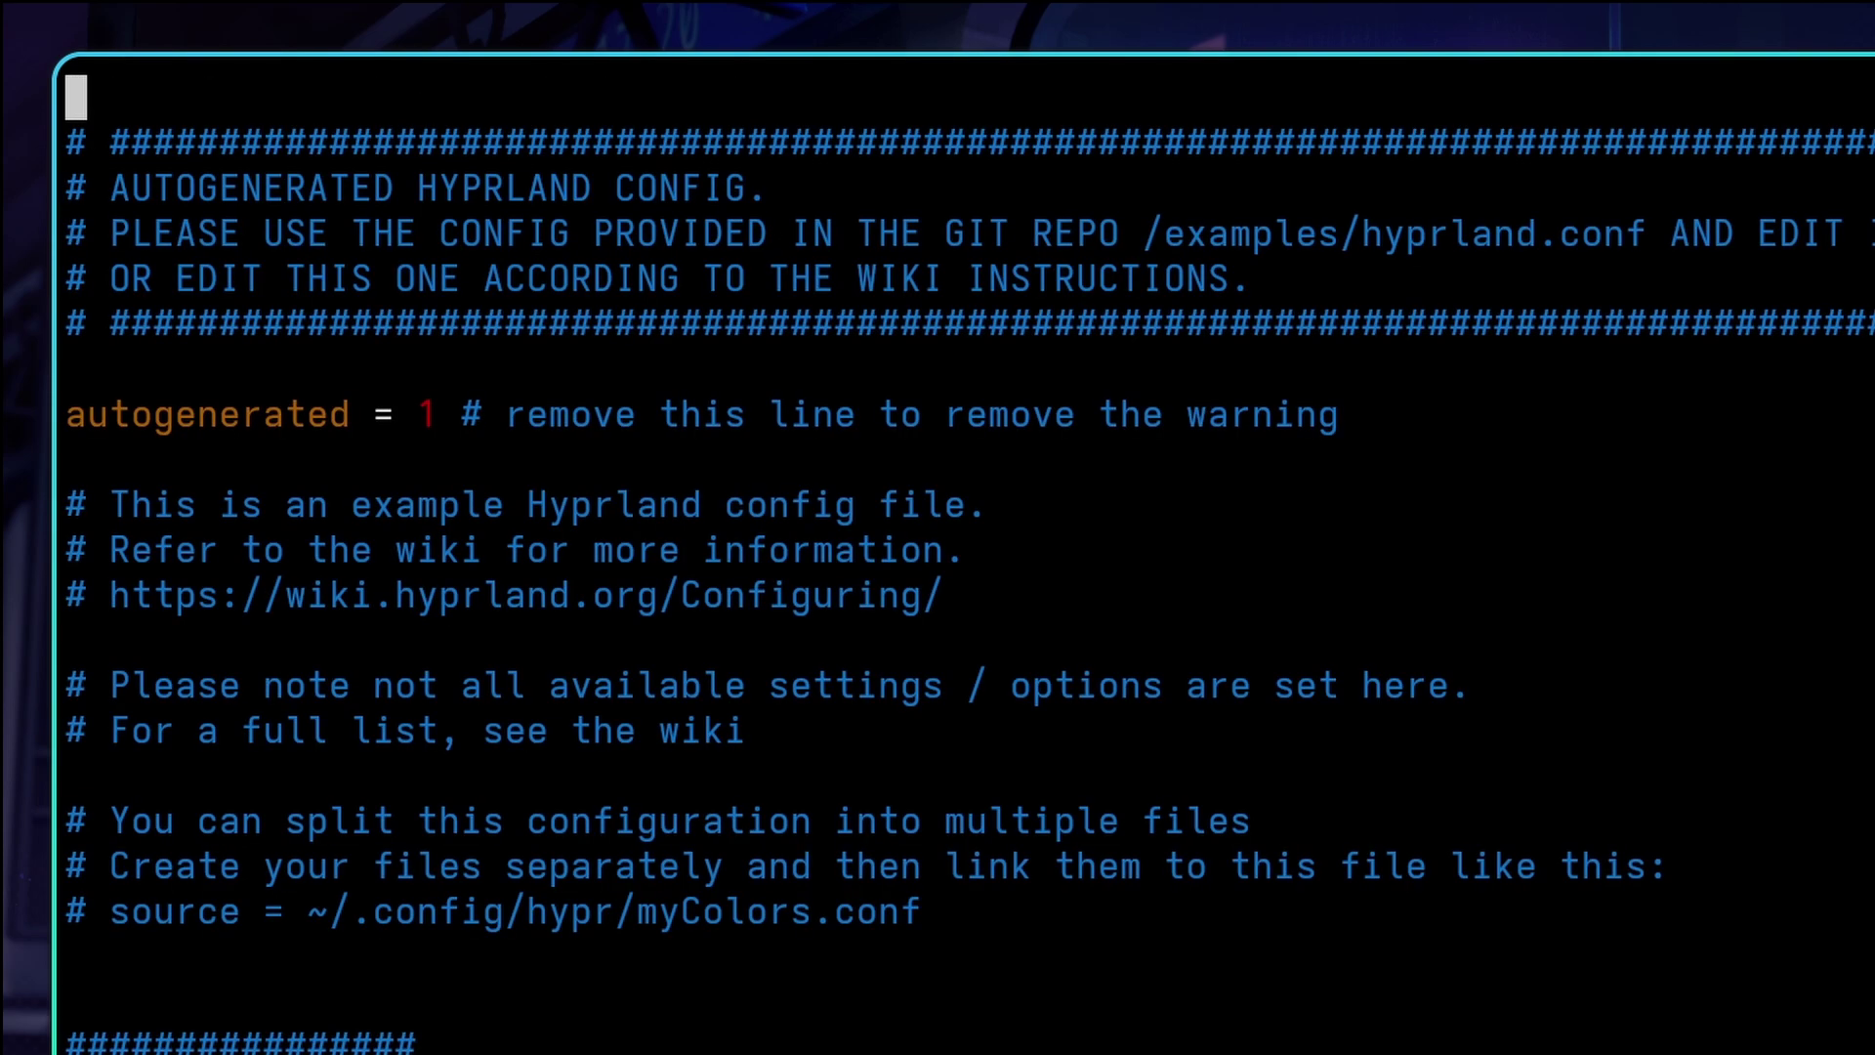
pyautogui.press('j')
pyautogui.press('j')
pyautogui.press('j')
pyautogui.press('j')
pyautogui.press('j')
pyautogui.press('j')
pyautogui.press('j')
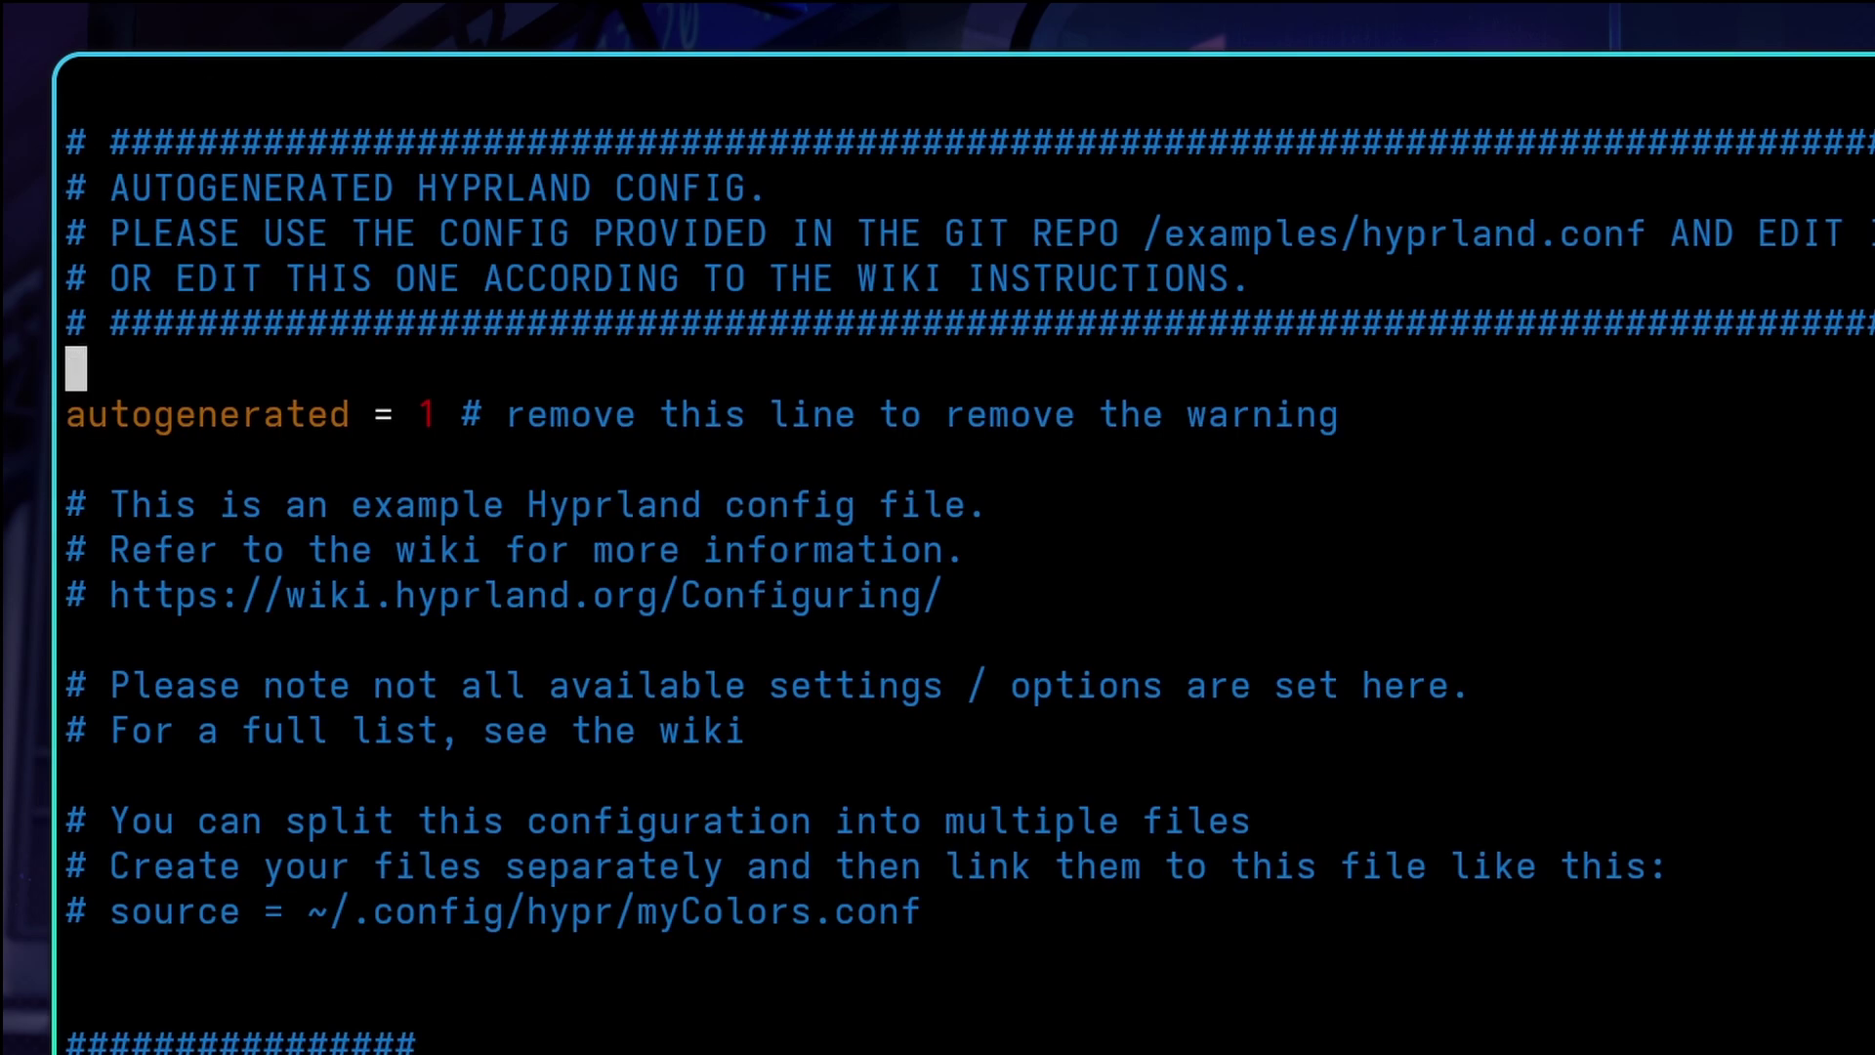
pyautogui.press('d')
pyautogui.press('d')
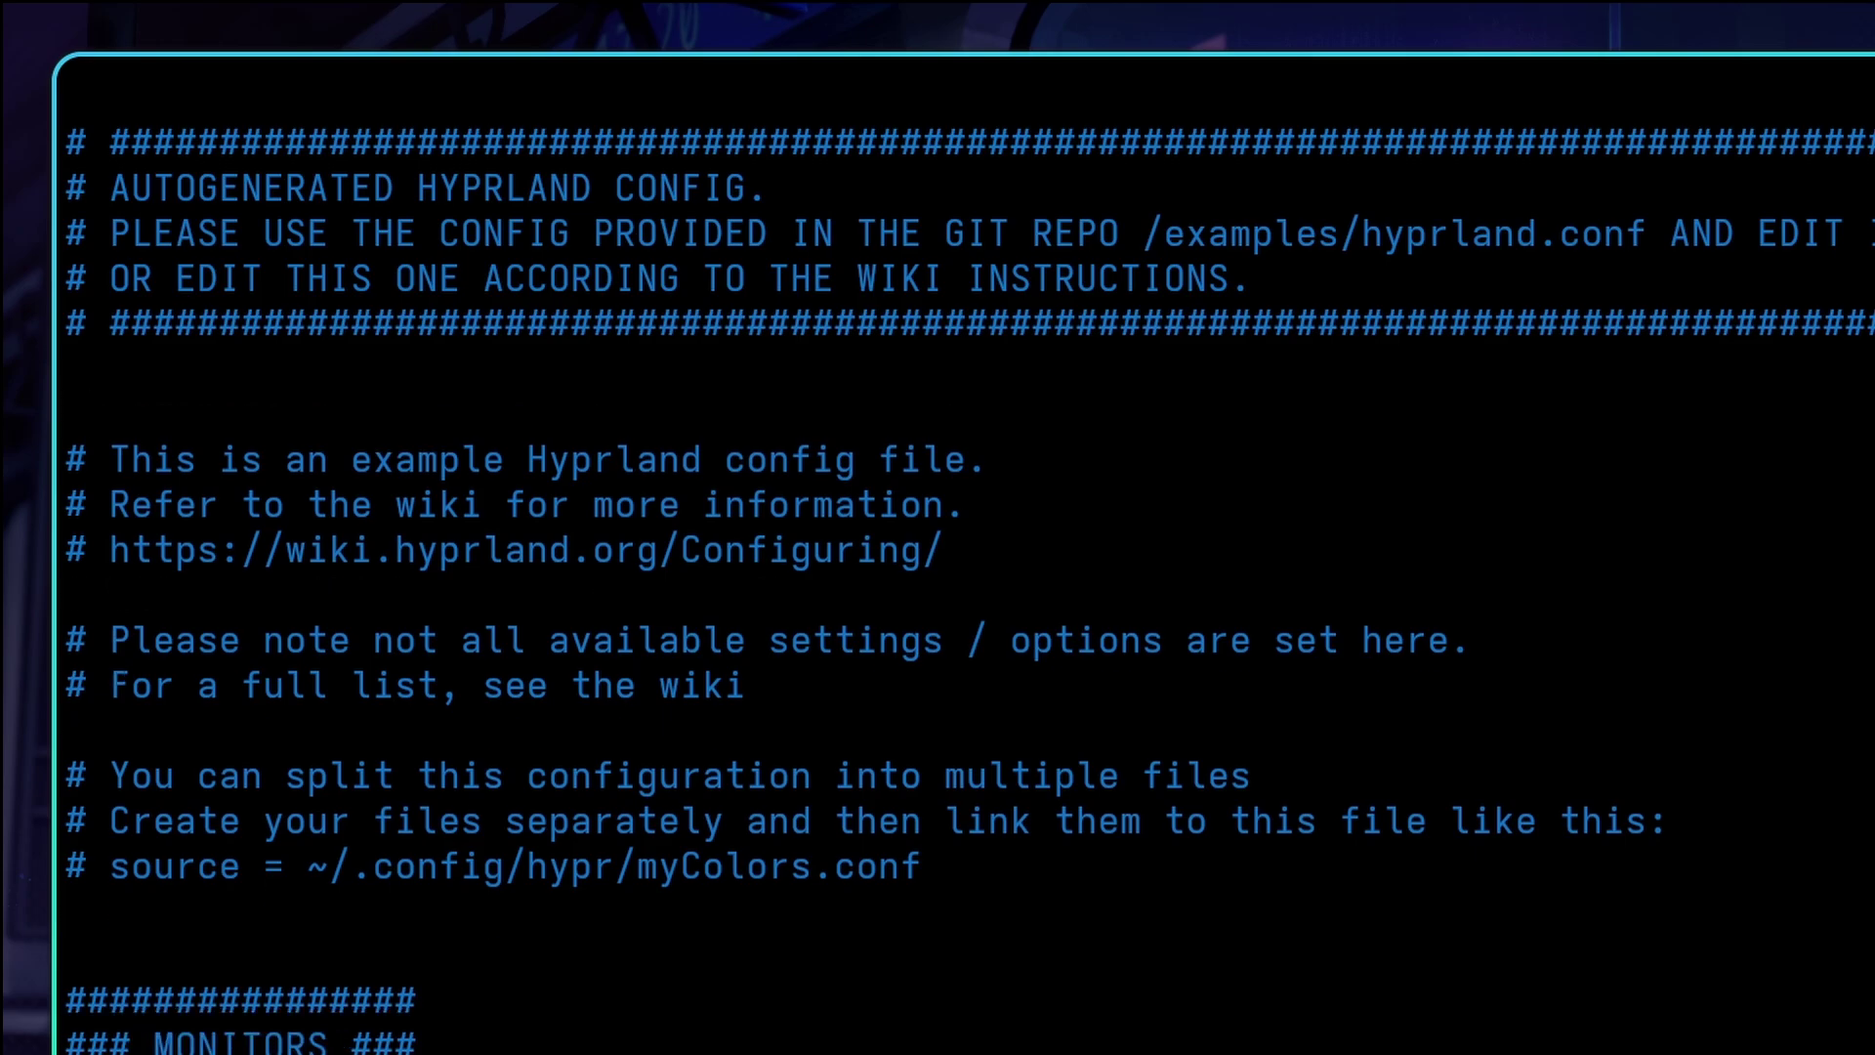
pyautogui.write(':wqa')
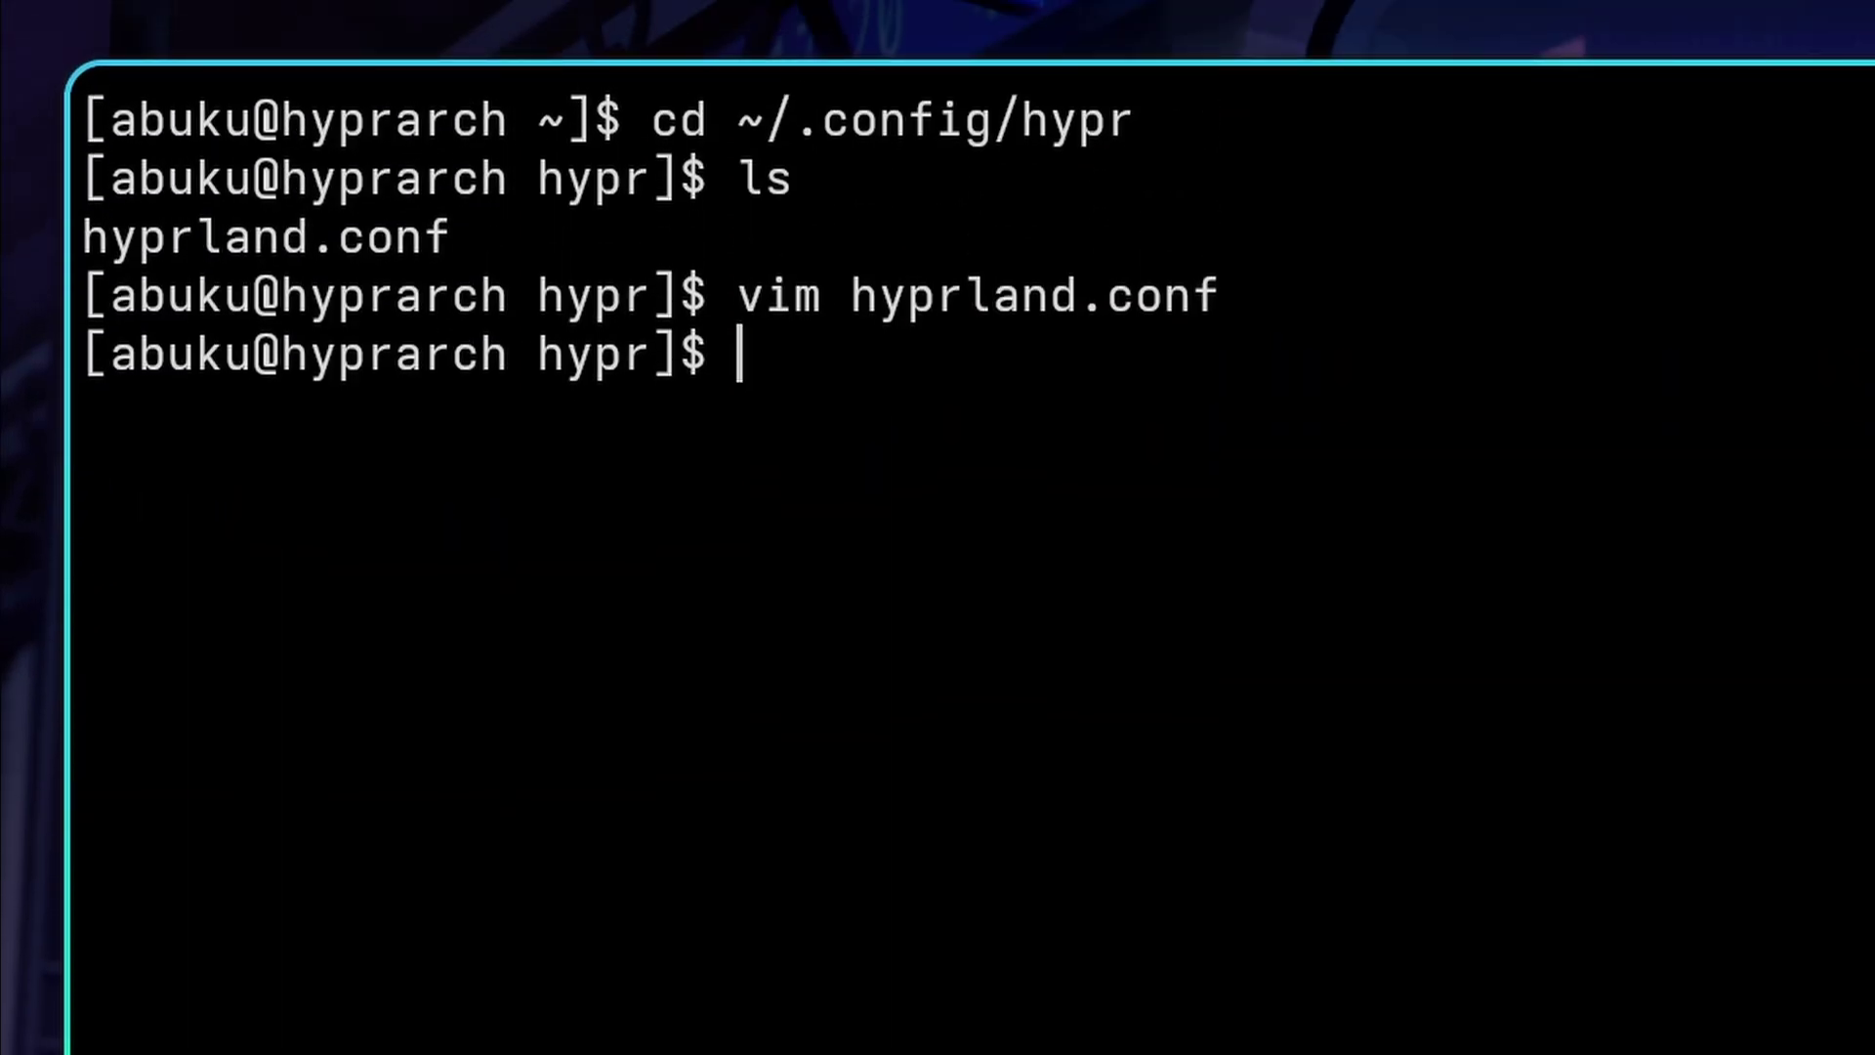
# Step: Install git and its four dependencies with sudo pacman -S git, then clear the screen
pyautogui.write('clear')
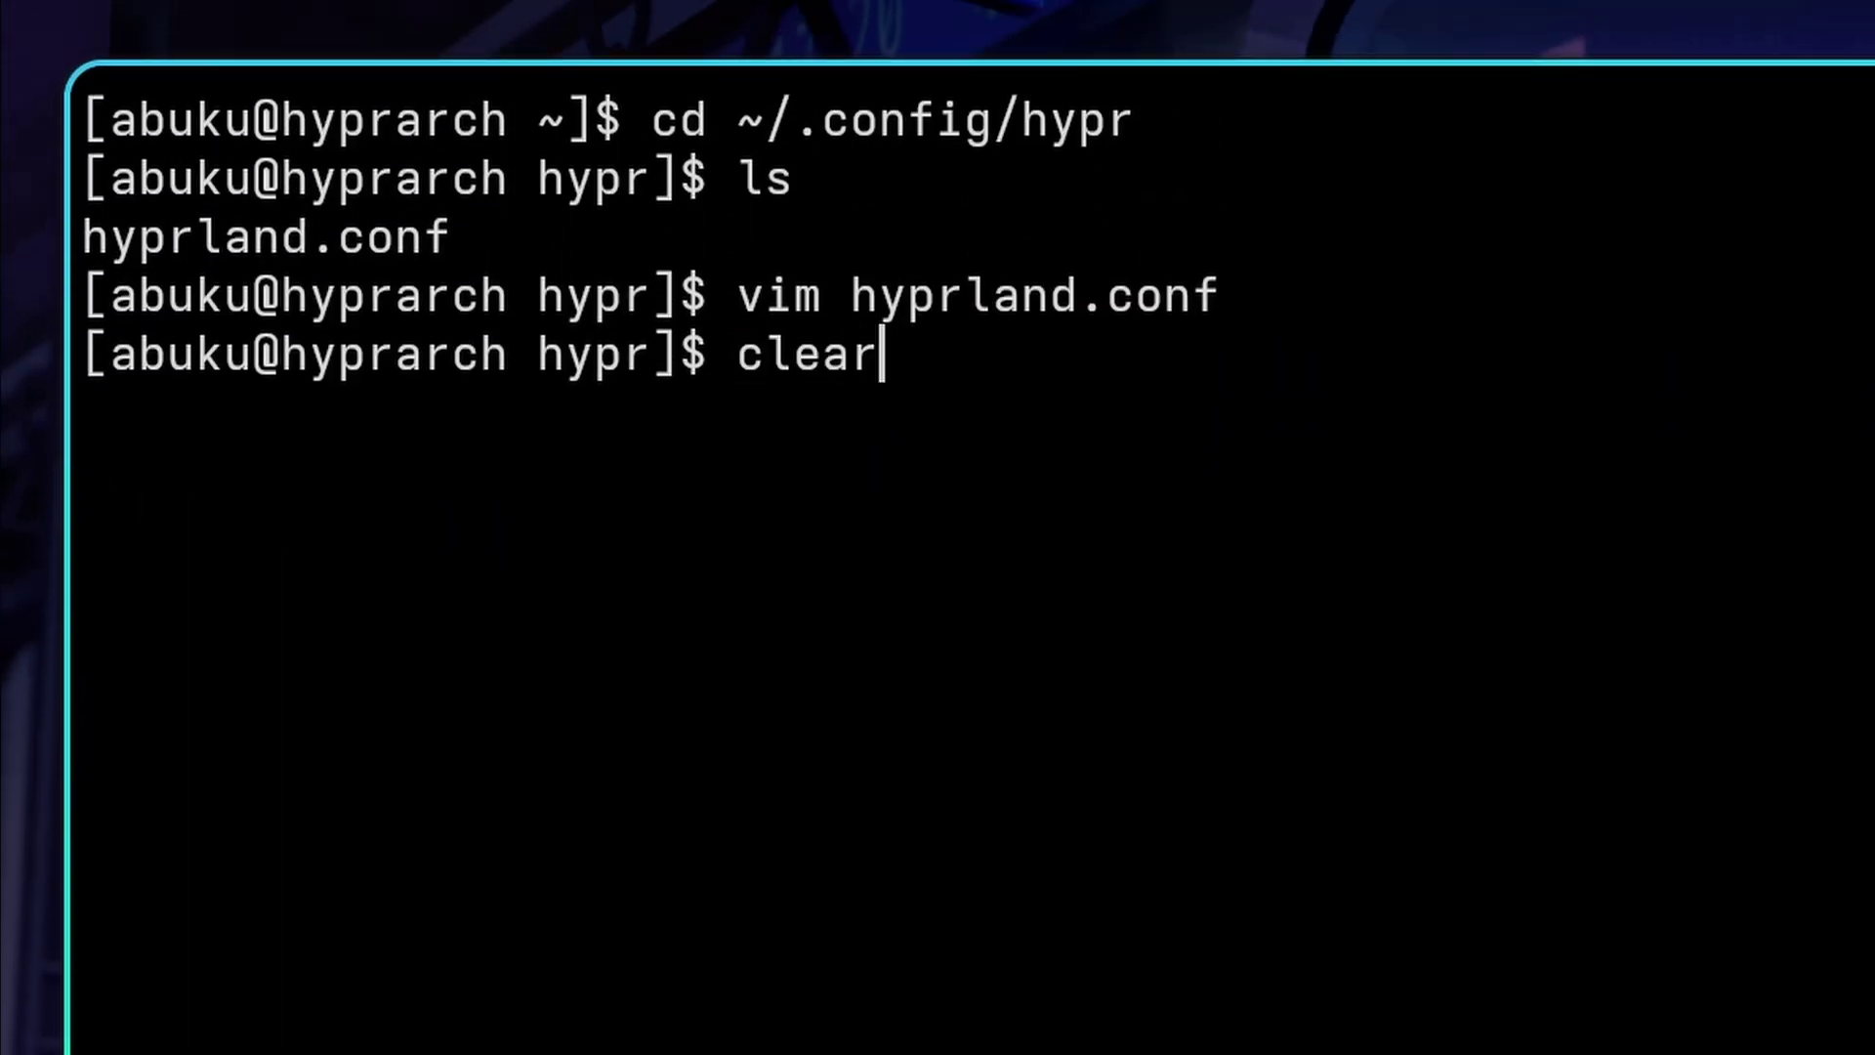
pyautogui.press('Return')
pyautogui.write('cd')
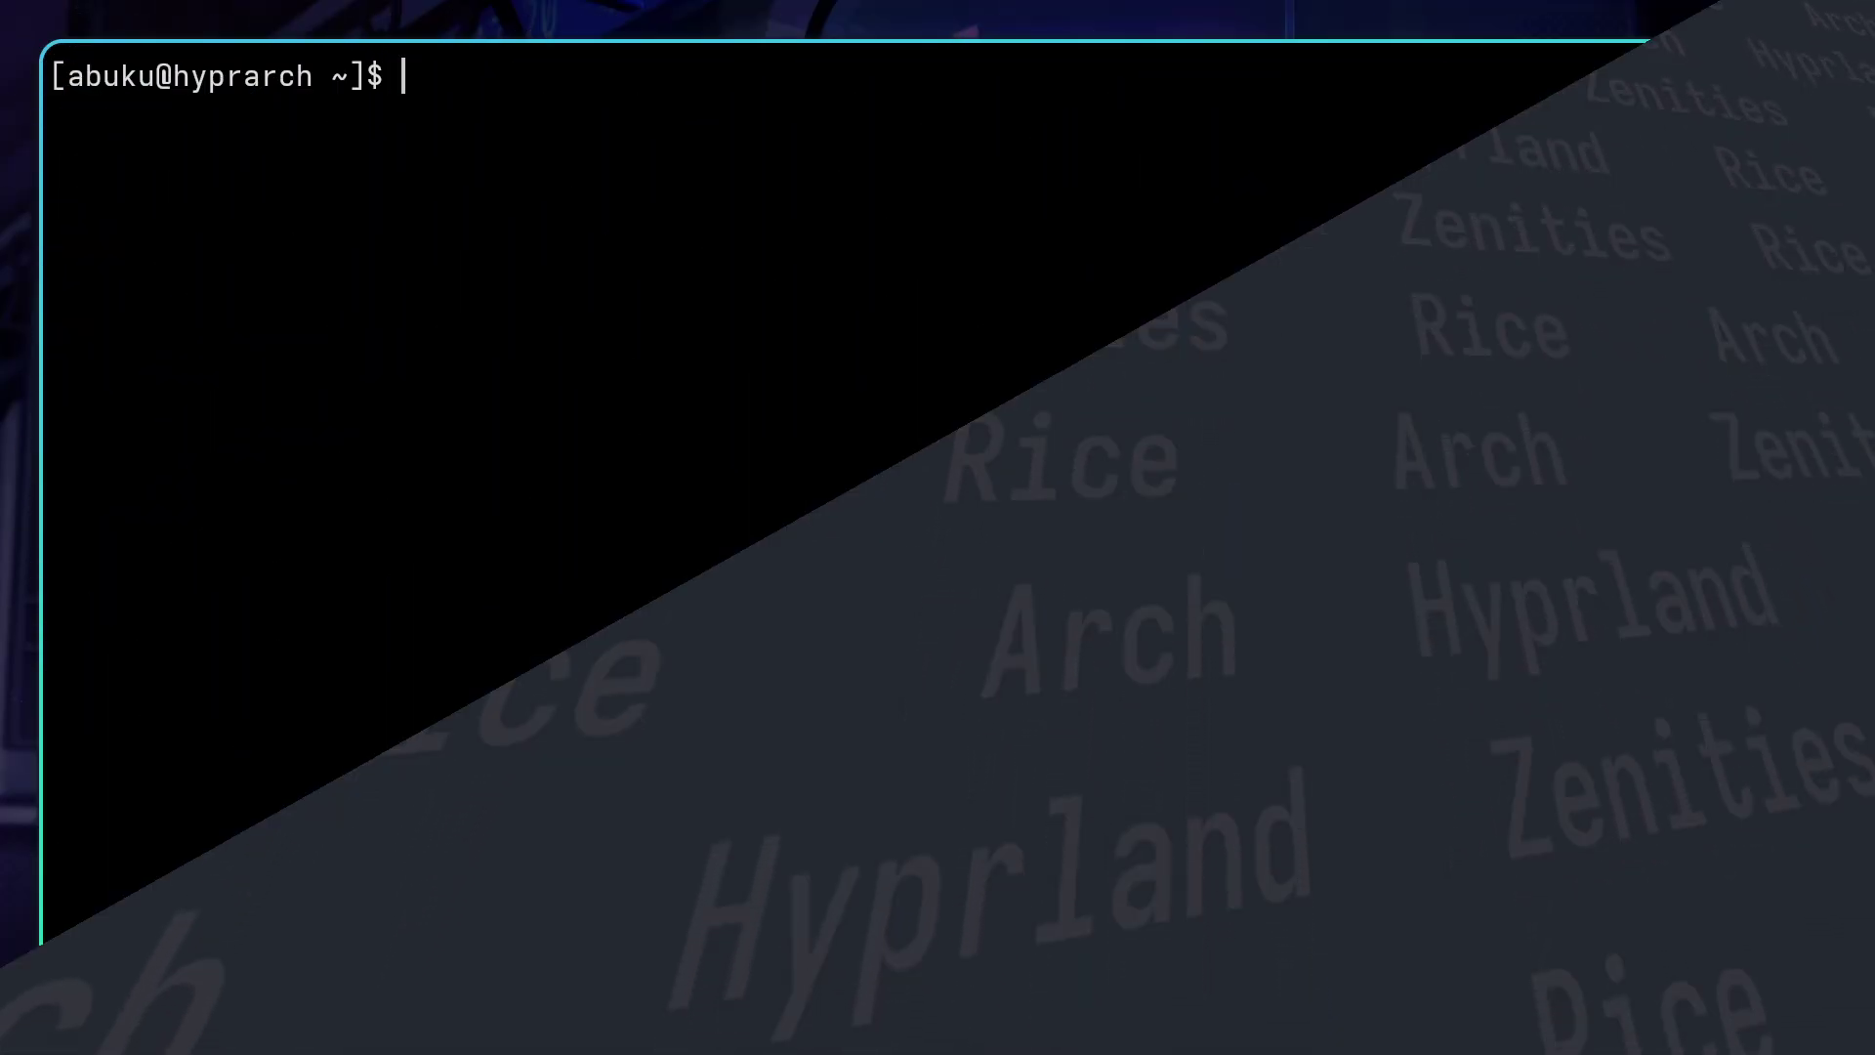
pyautogui.write('sudo pacman -S git')
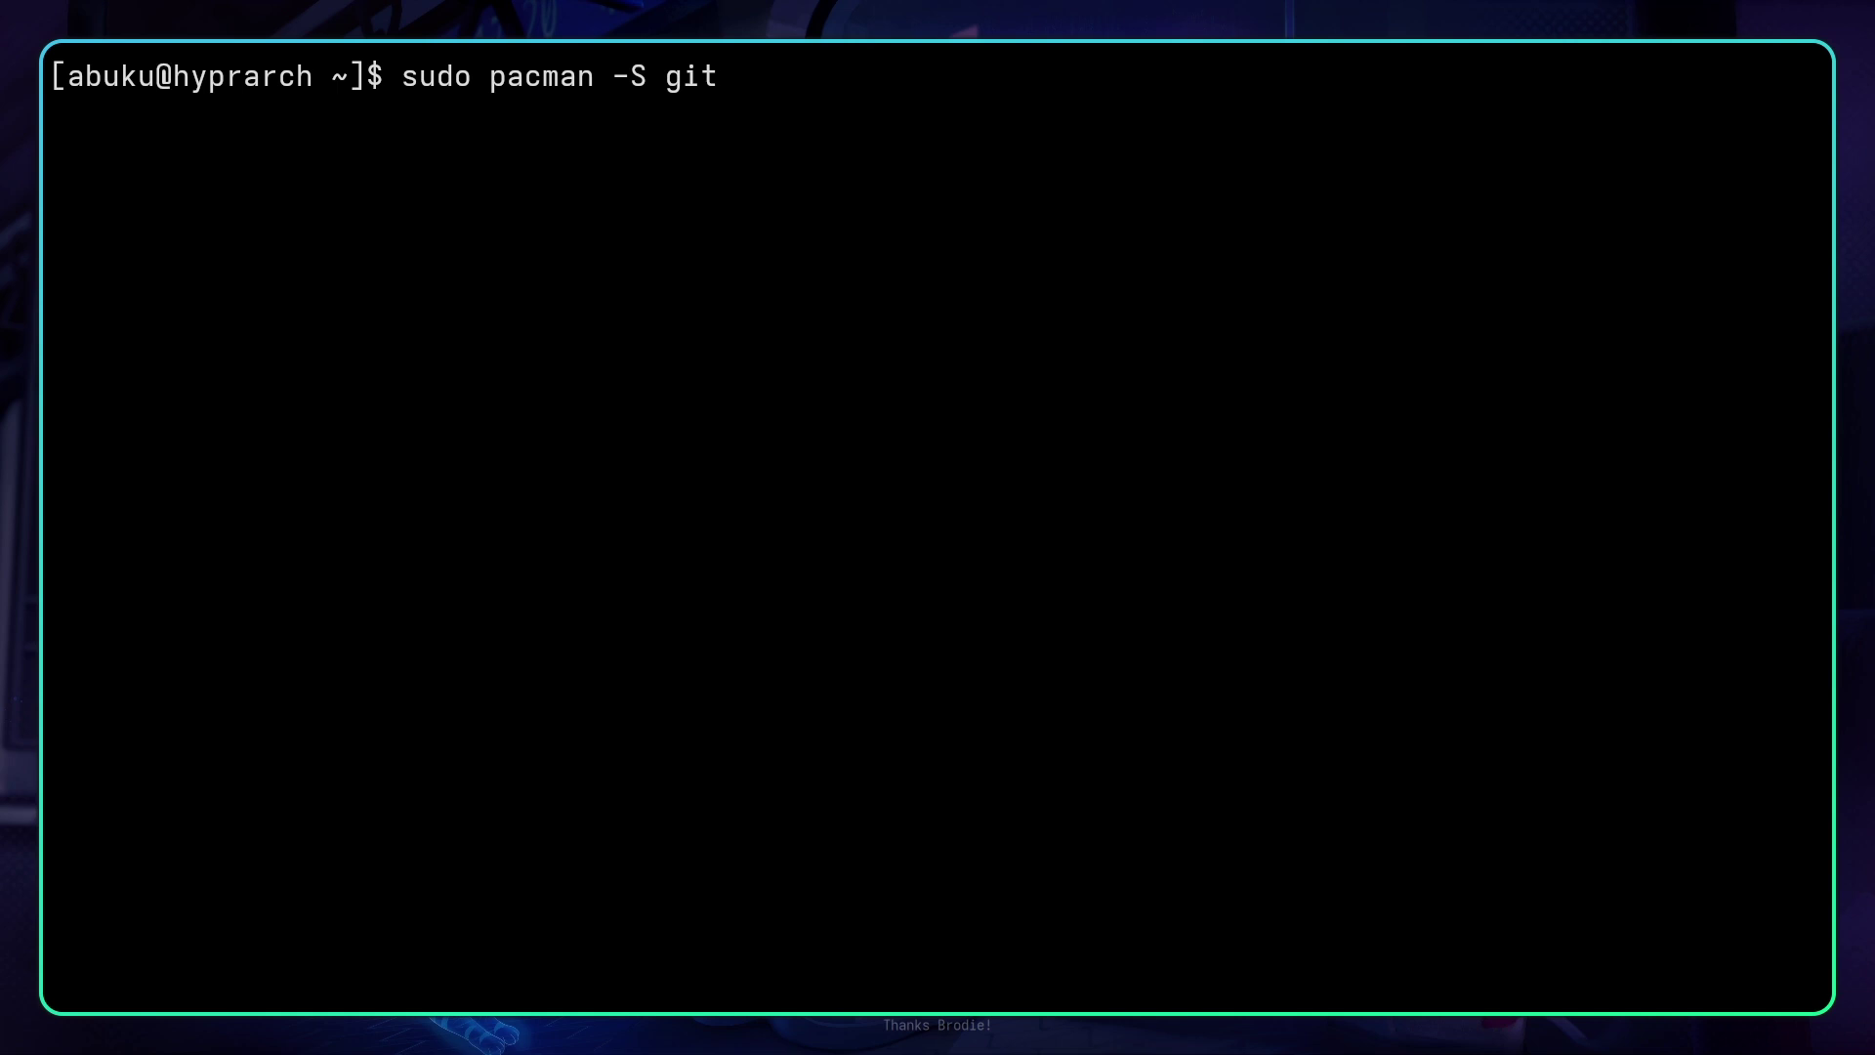
pyautogui.press('Return')
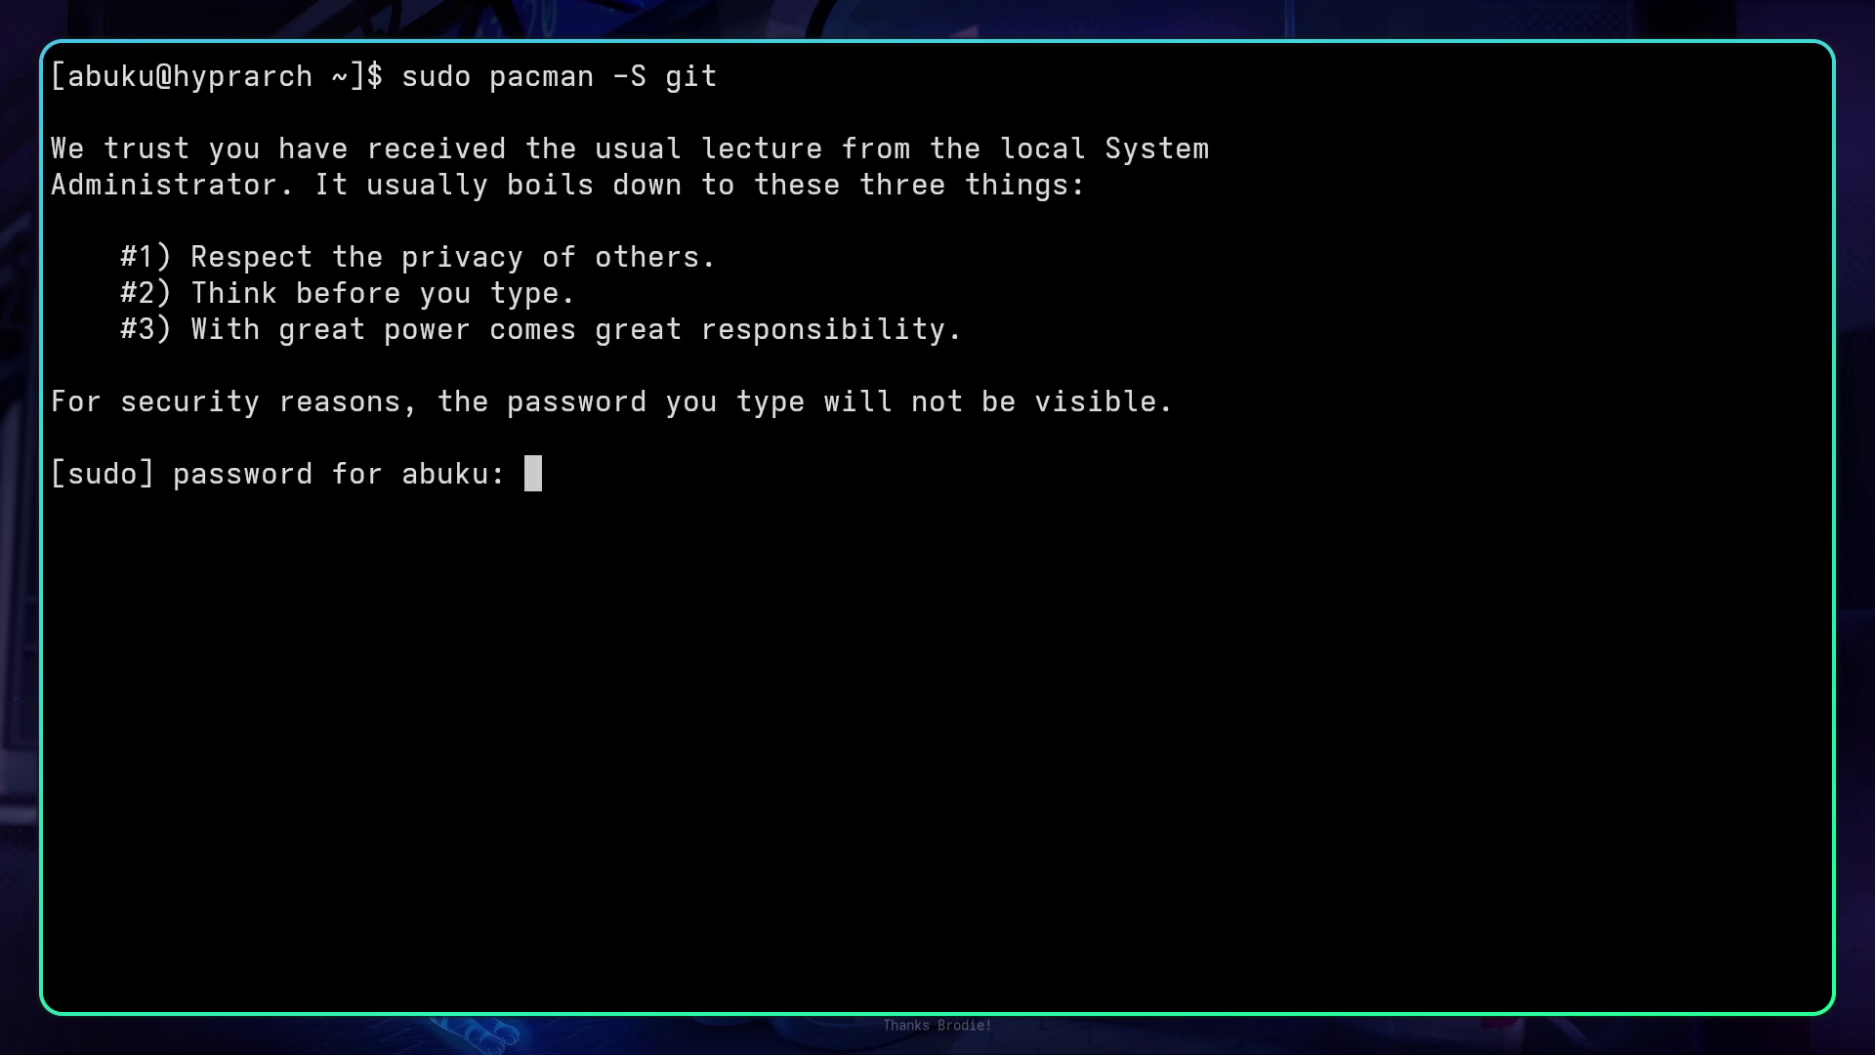
pyautogui.press('Return')
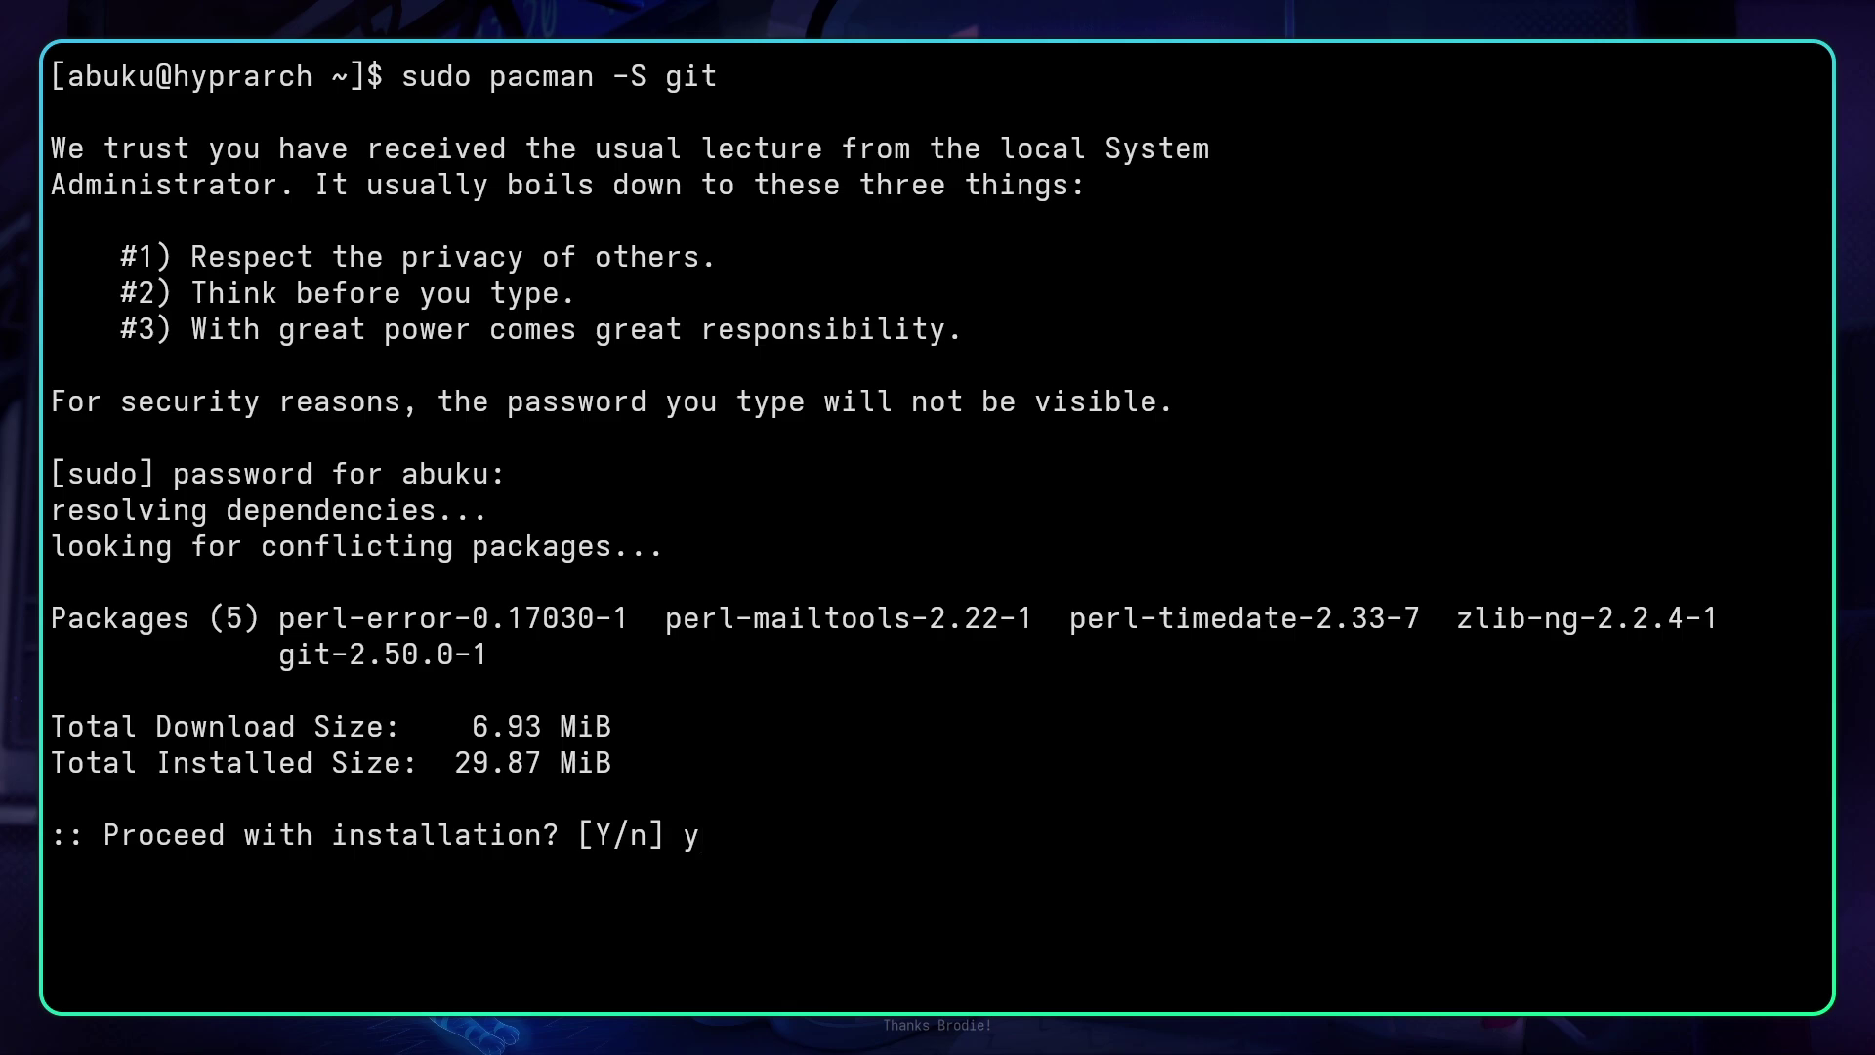
pyautogui.press('Return')
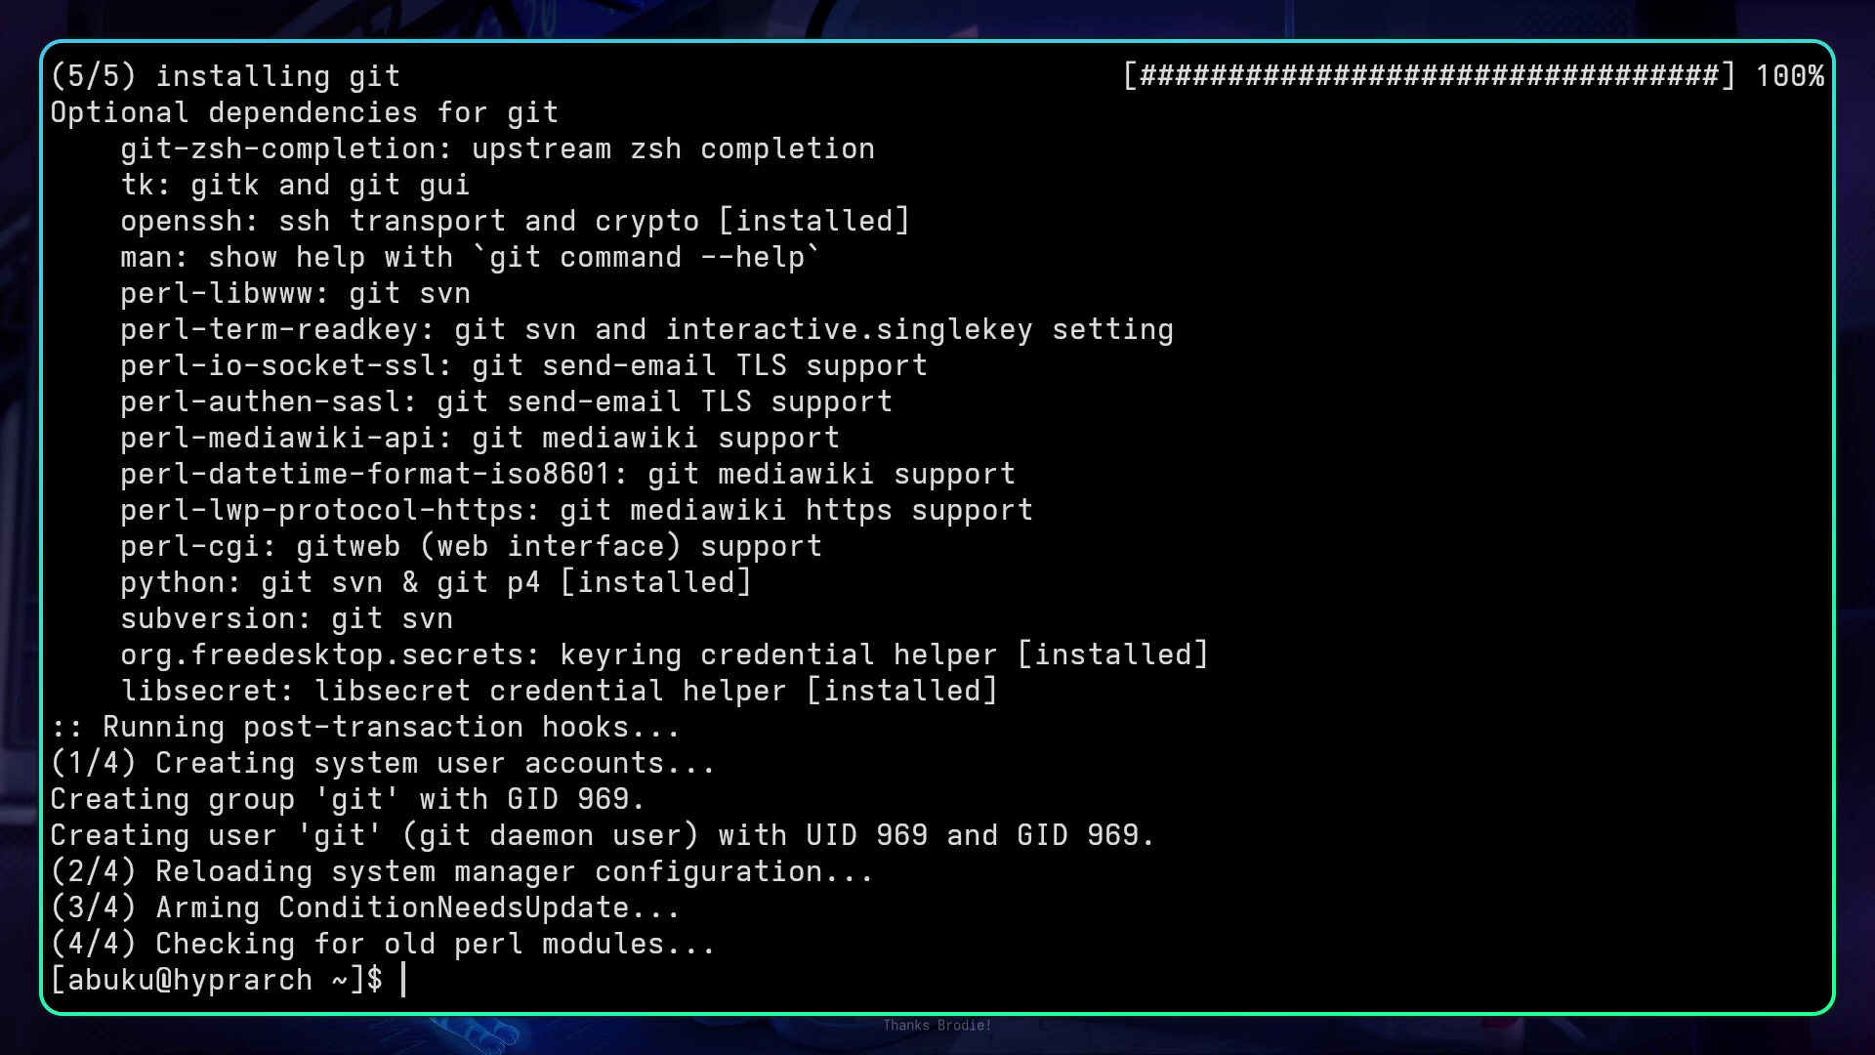
pyautogui.press('Return')
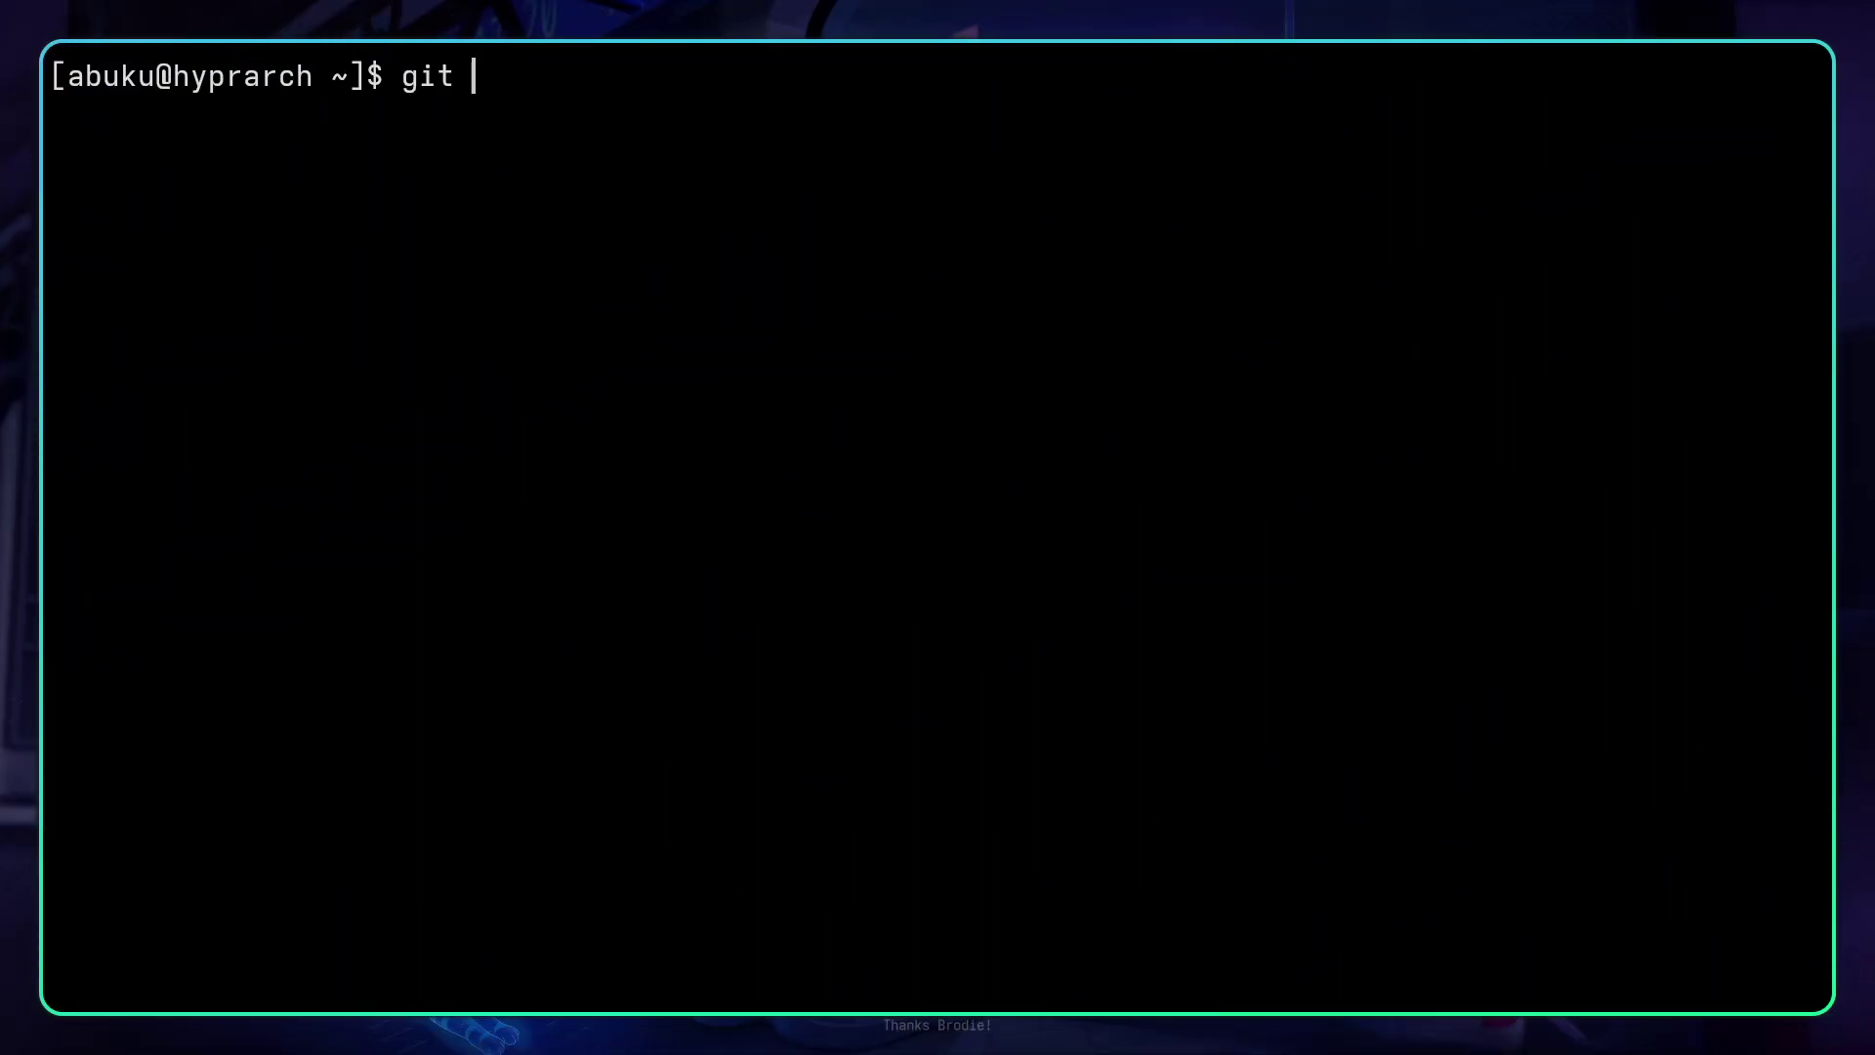
# Step: Clone the hayyaoe/zenities GitHub repository into the home folder and enter the zenities folder
pyautogui.write('clone')
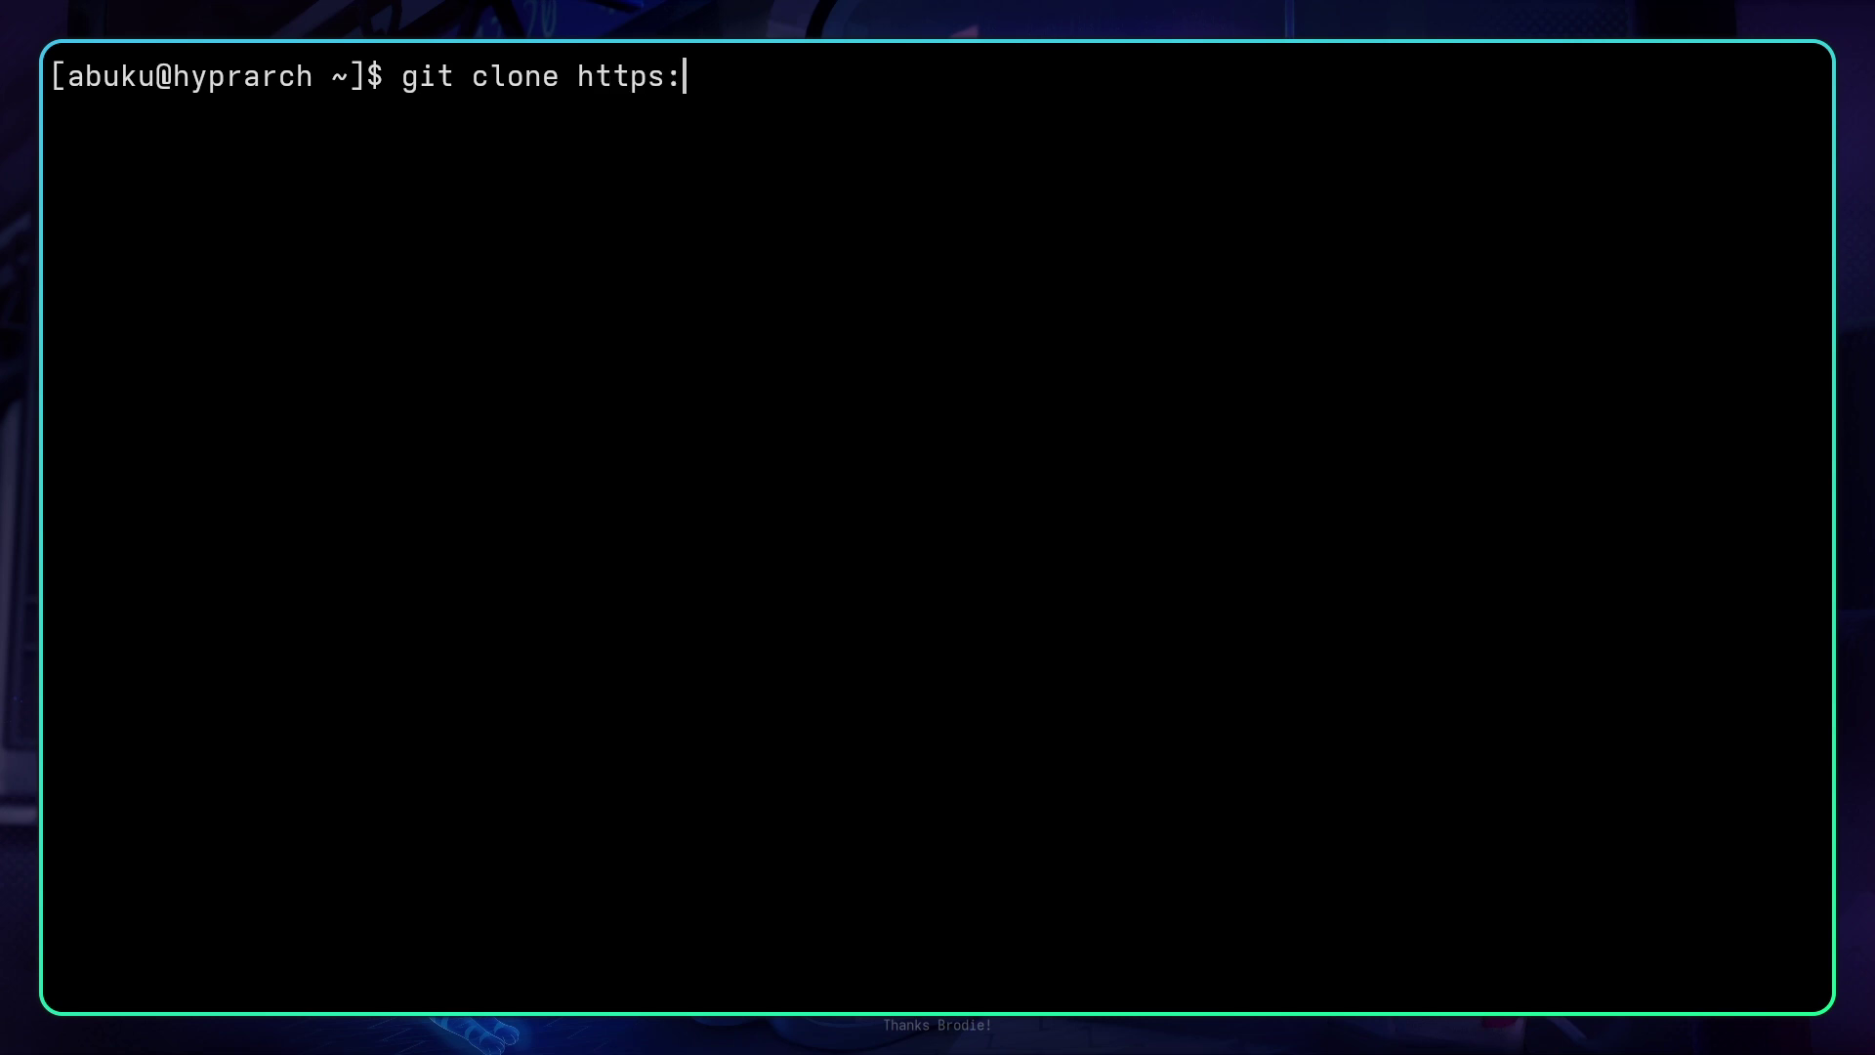
pyautogui.write(' https://github.com/hayyaoe/z')
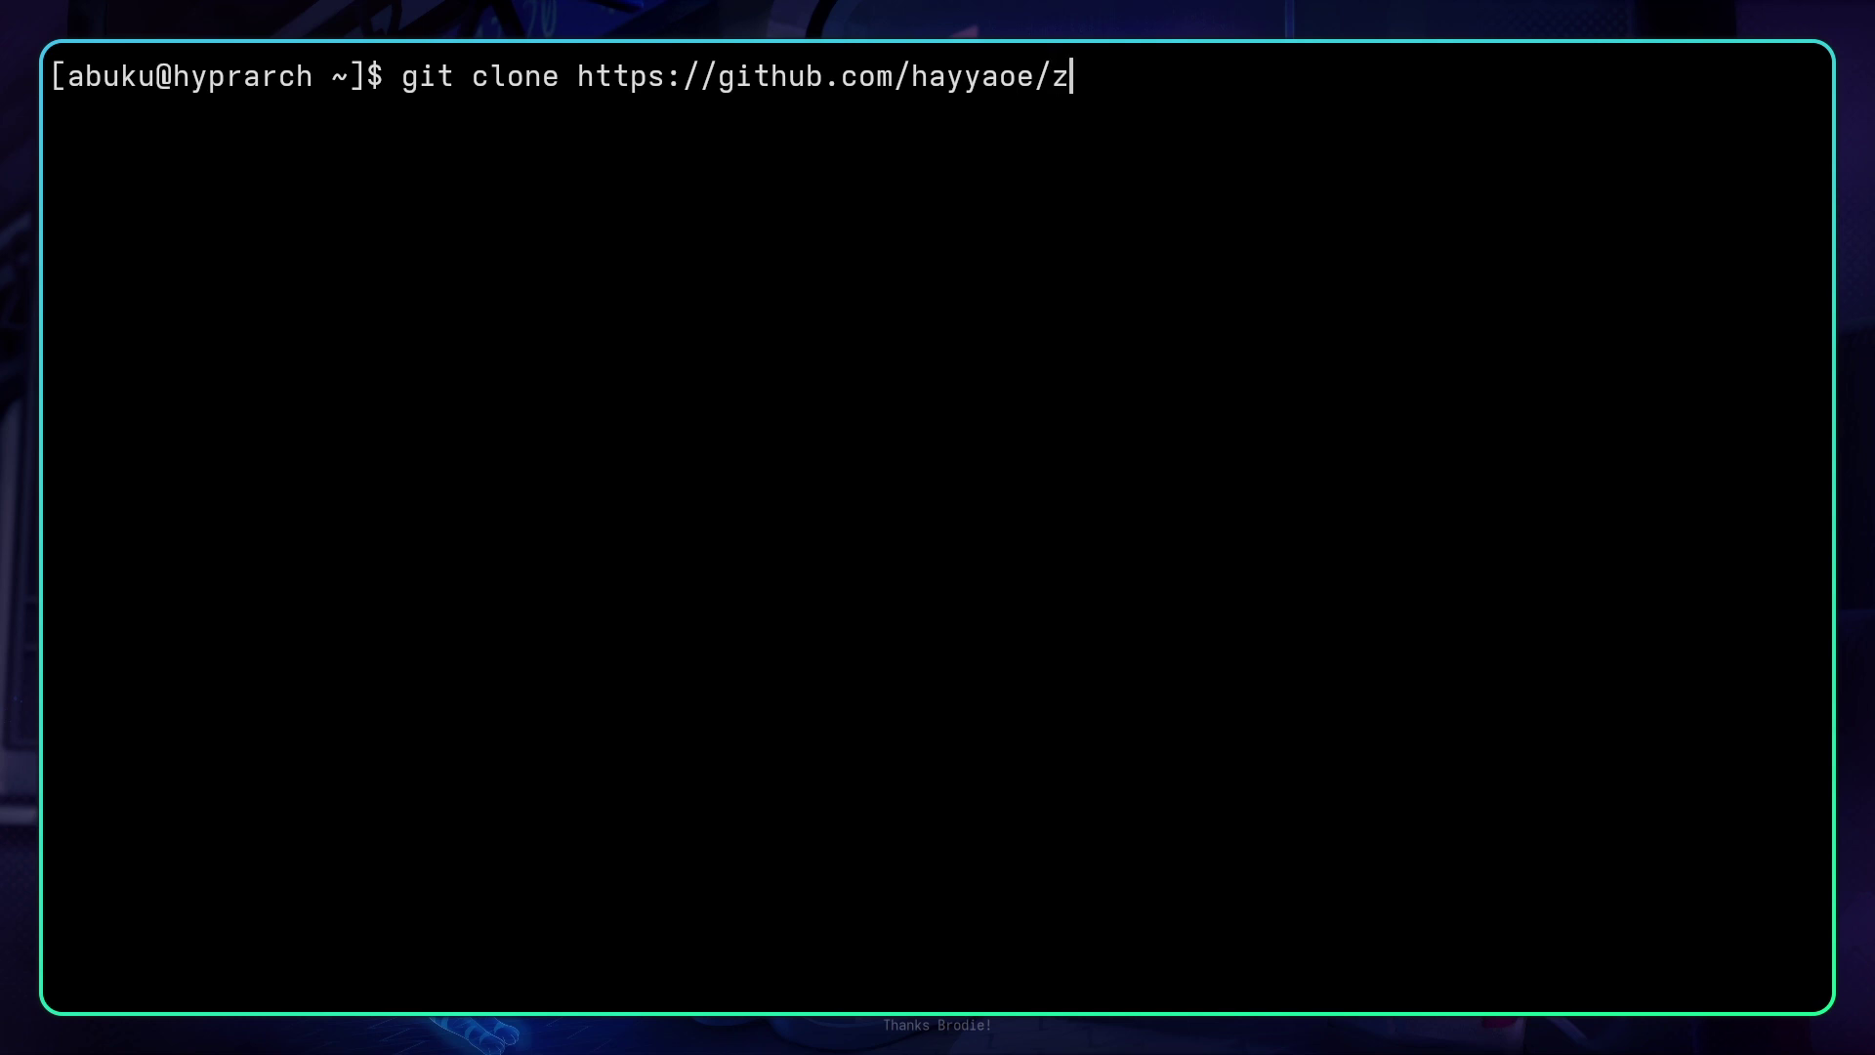
pyautogui.write('enities')
pyautogui.press('Return')
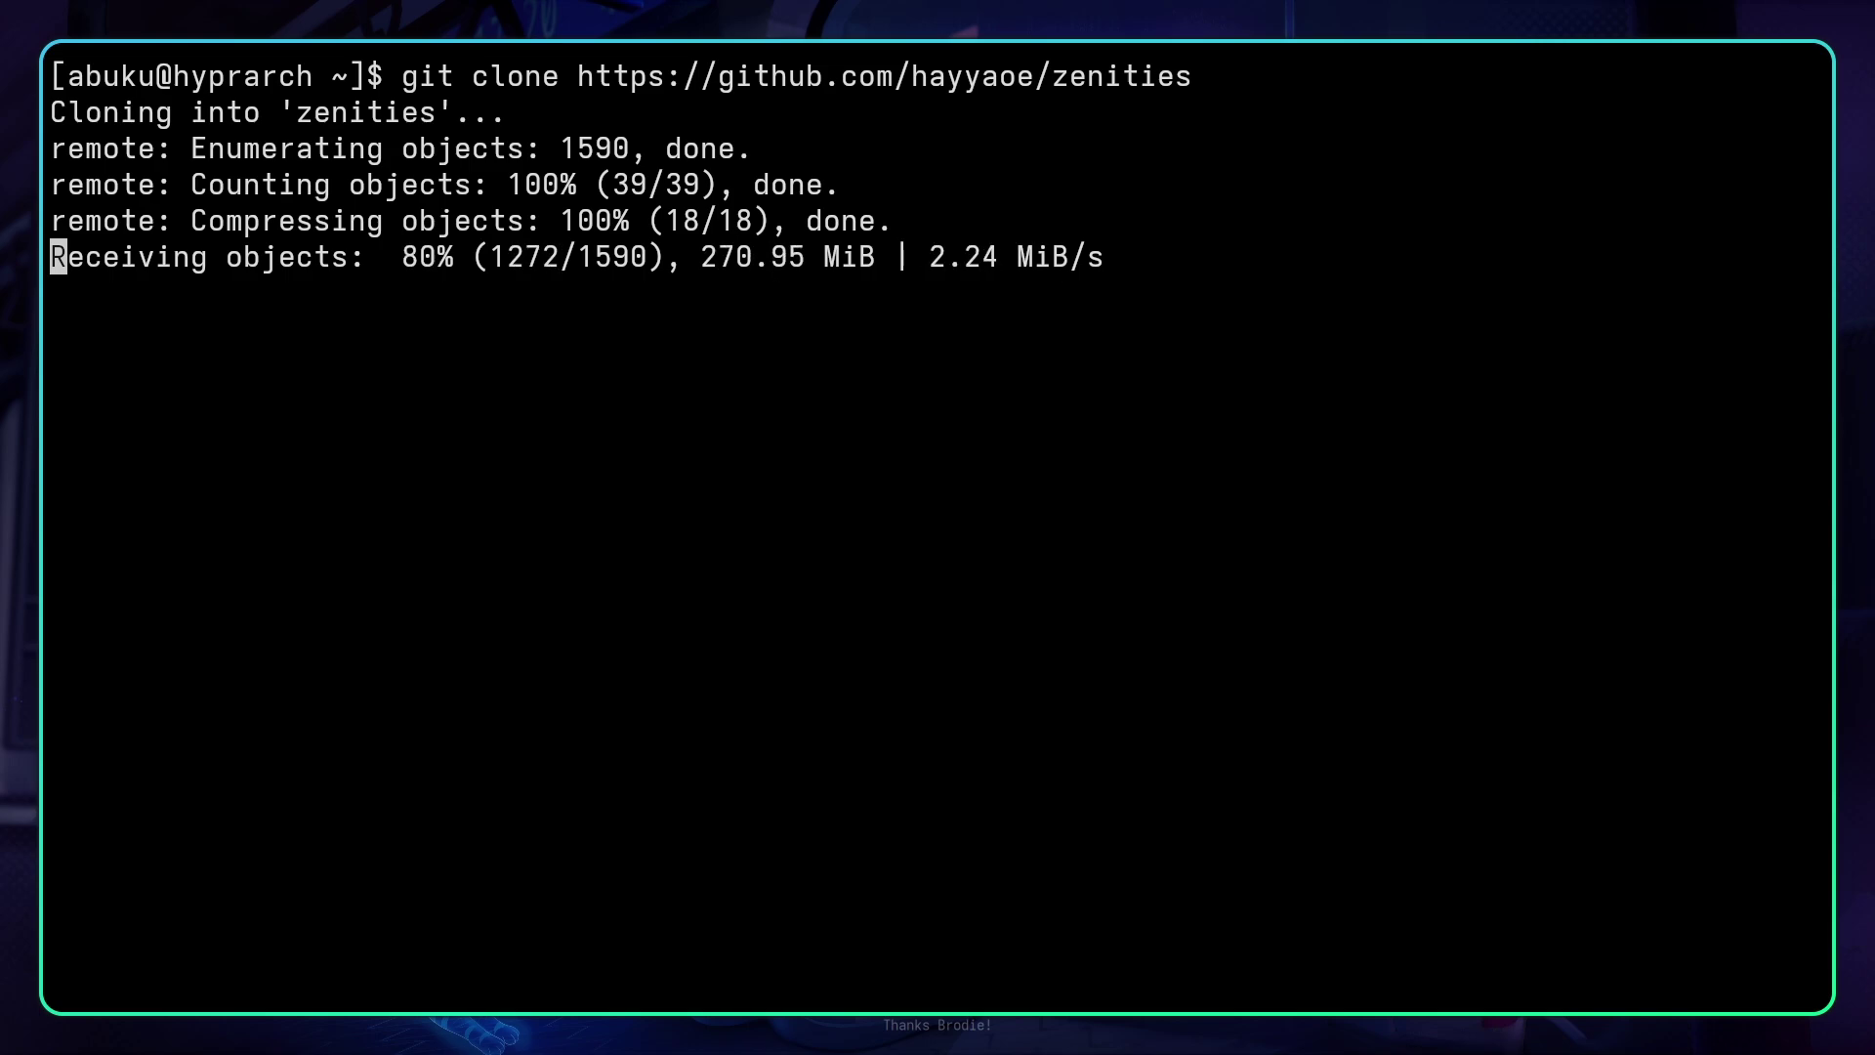
pyautogui.write('ls')
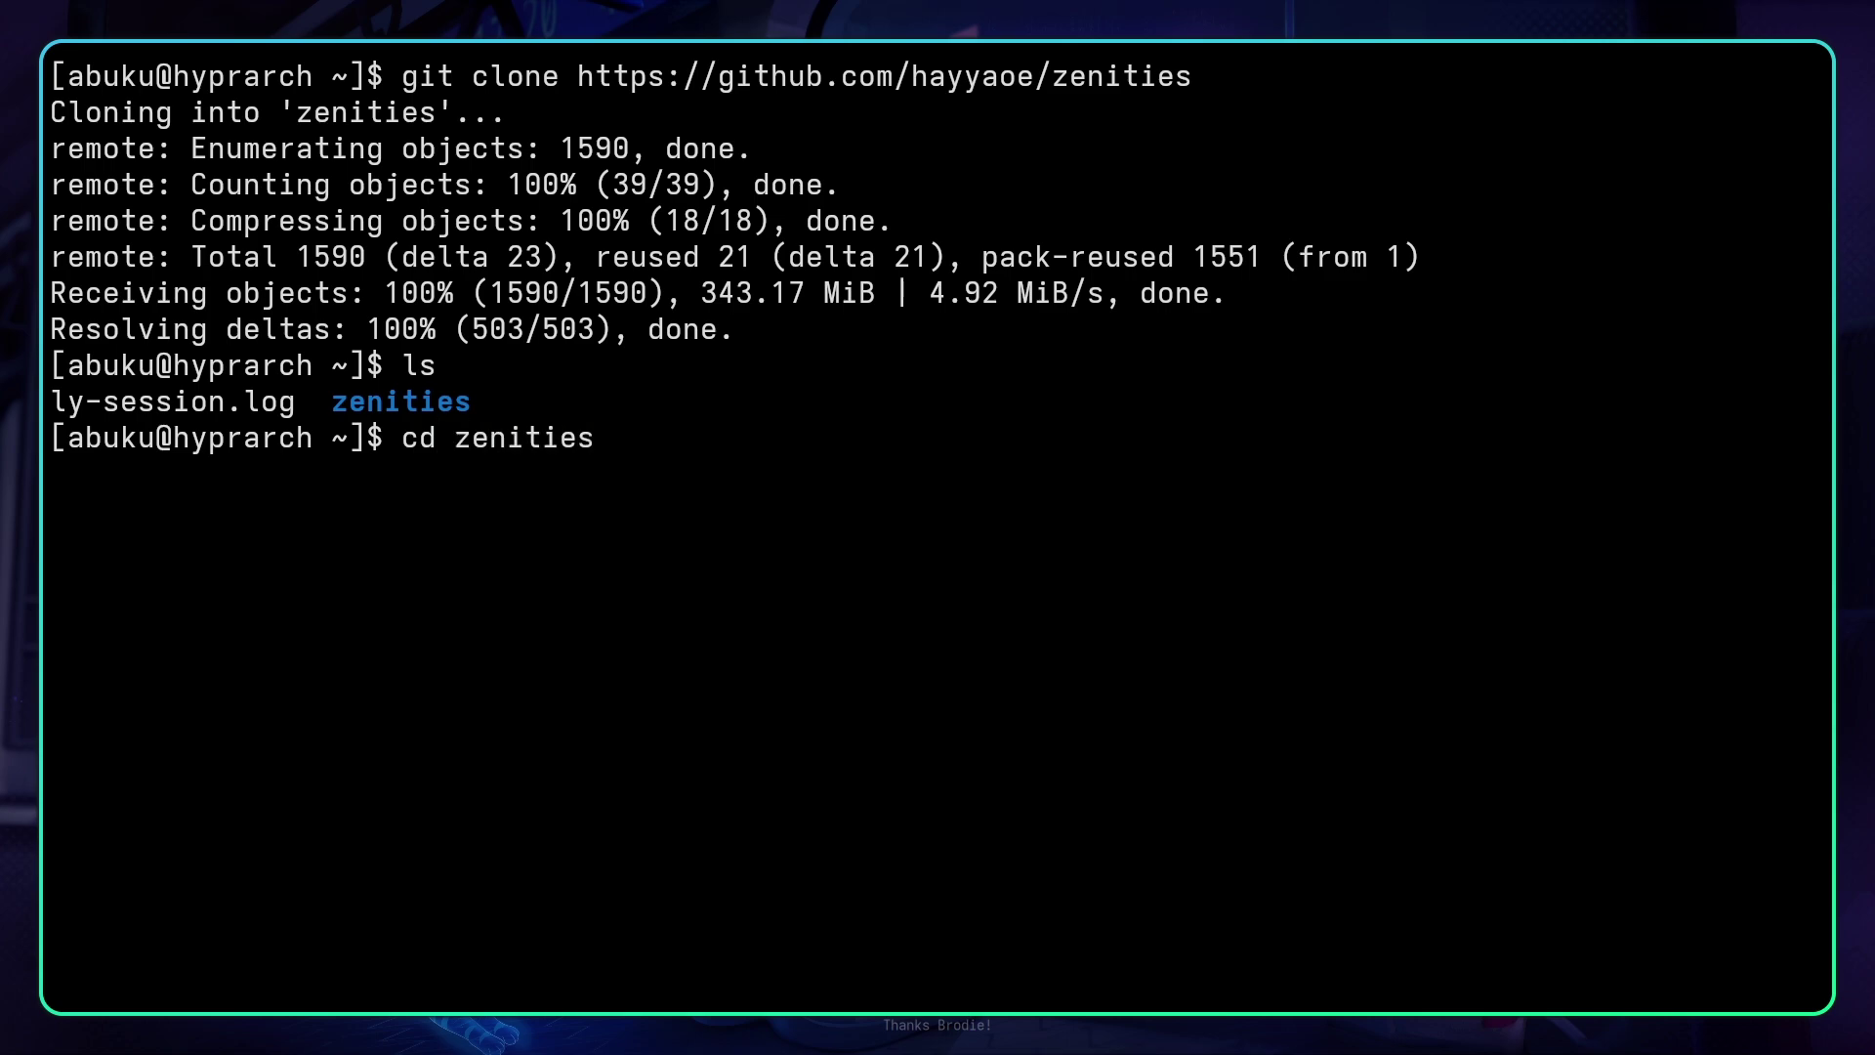
pyautogui.press('Return')
# Step: Run the zenities install script, entering the sudo password and accepting prompts through powerlevel10k
pyautogui.write('ls')
pyautogui.press('Return')
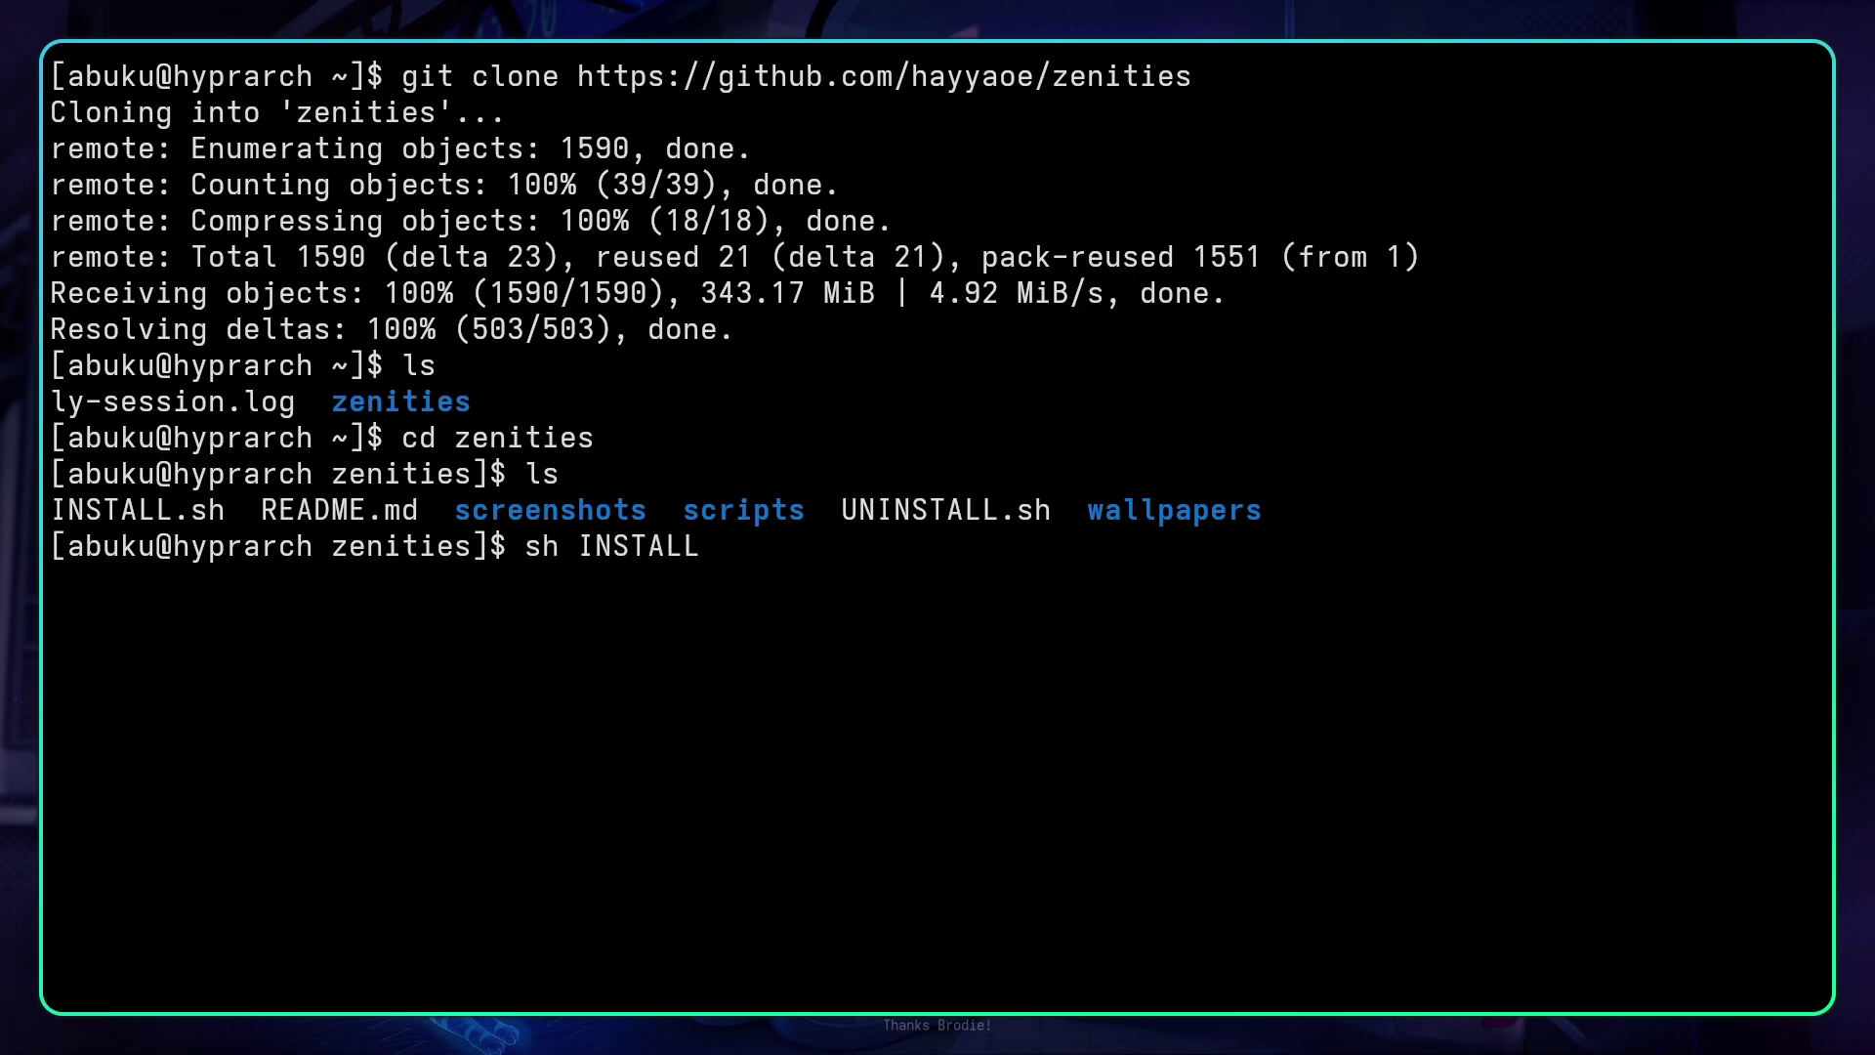
pyautogui.press('Return')
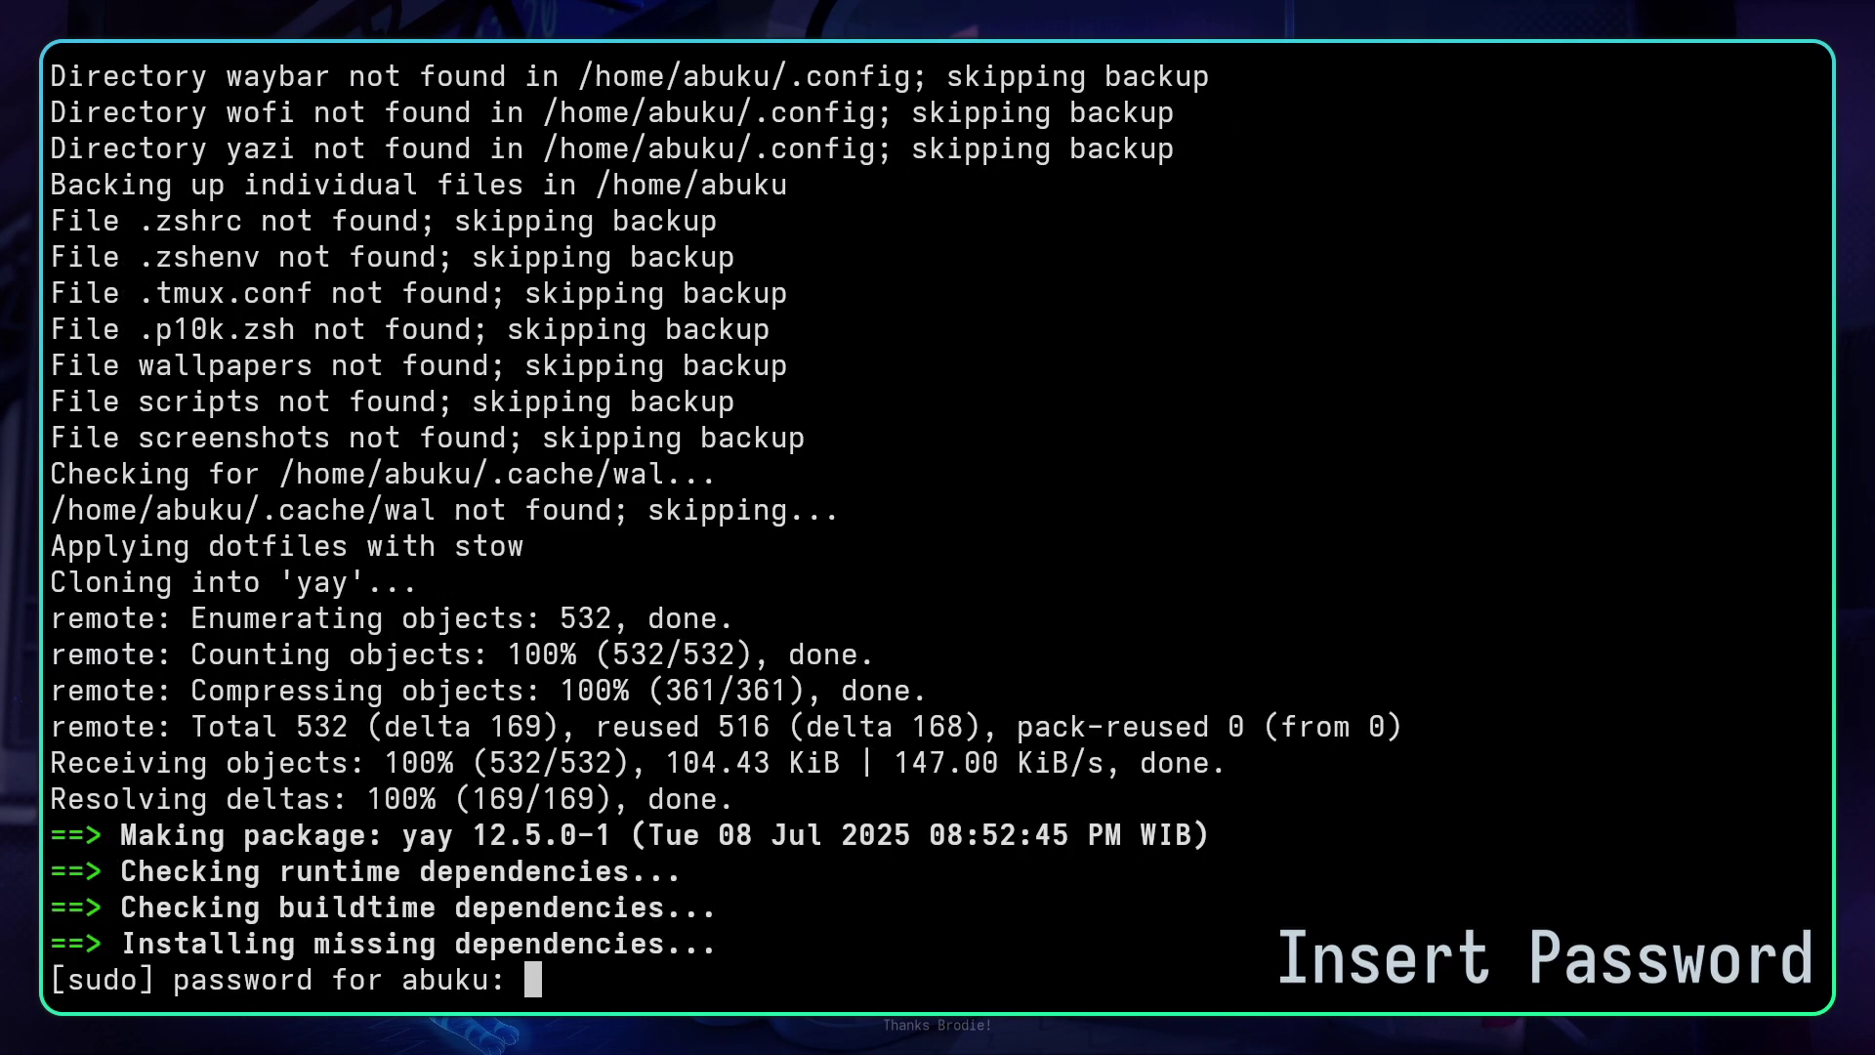
pyautogui.press('Return')
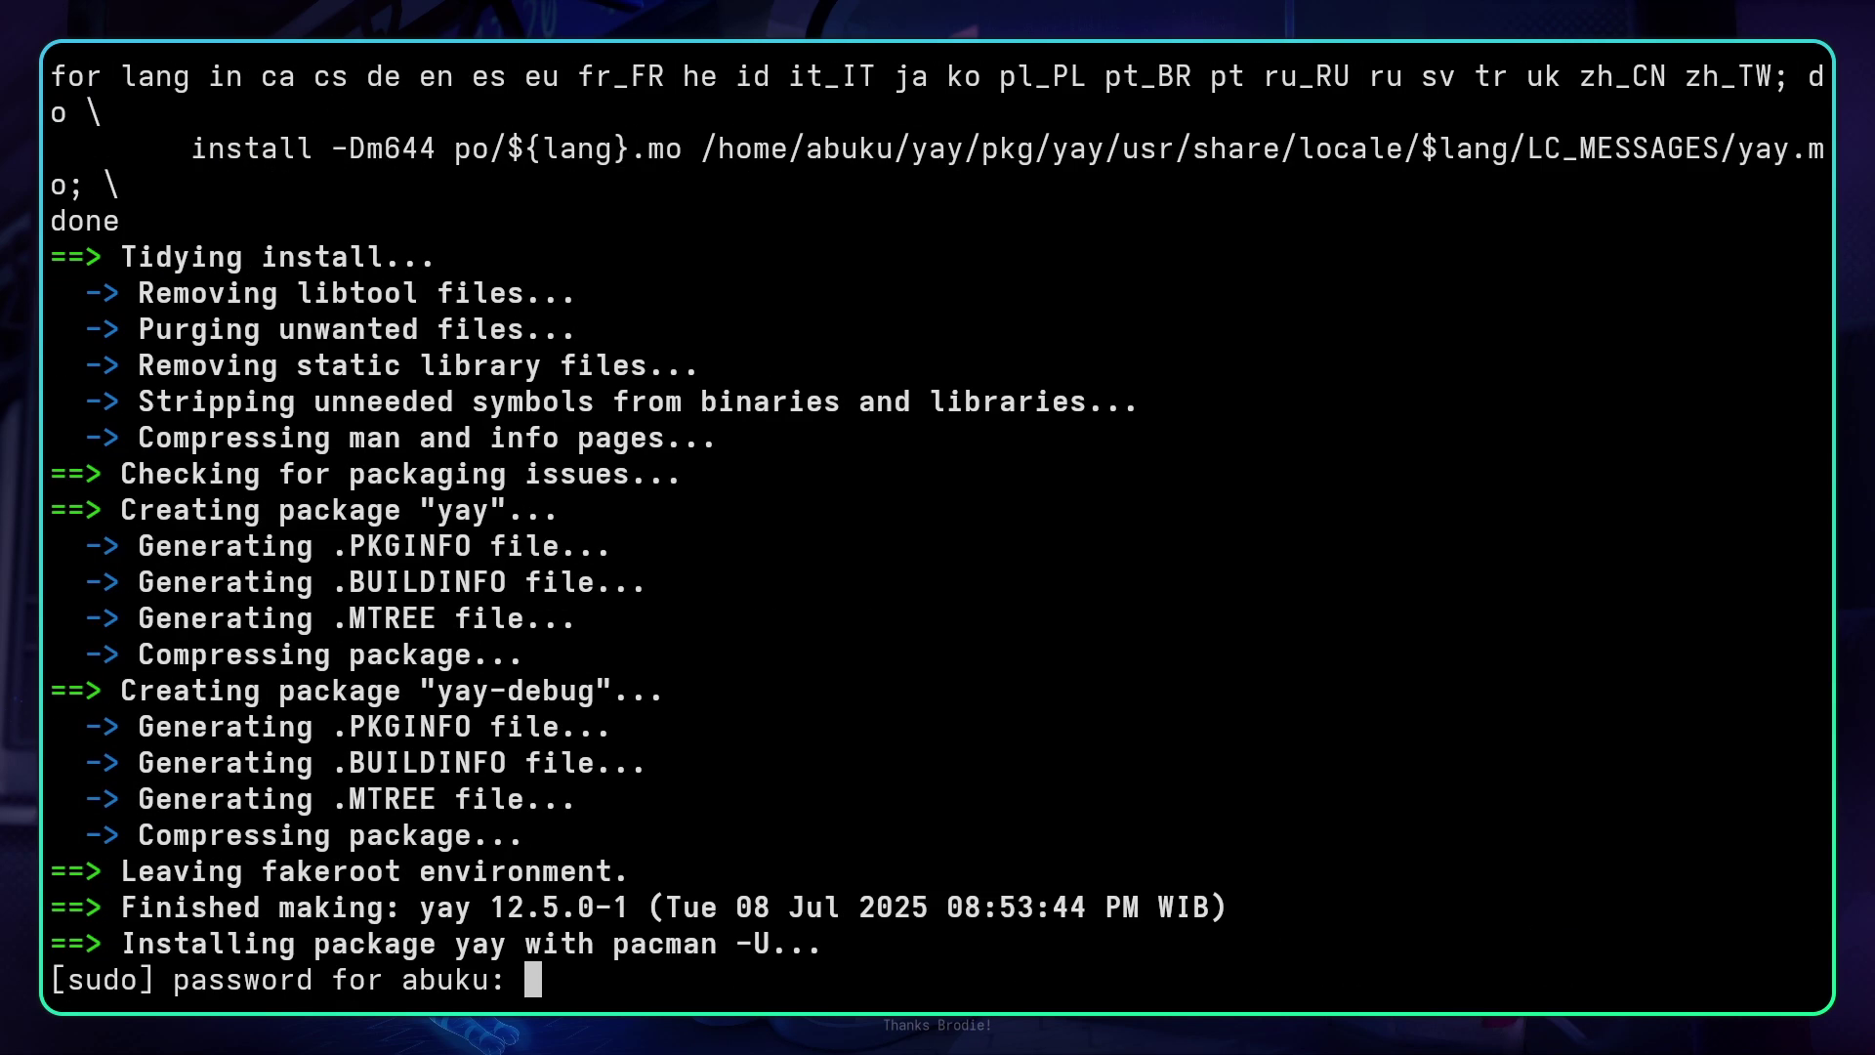
pyautogui.press('Return')
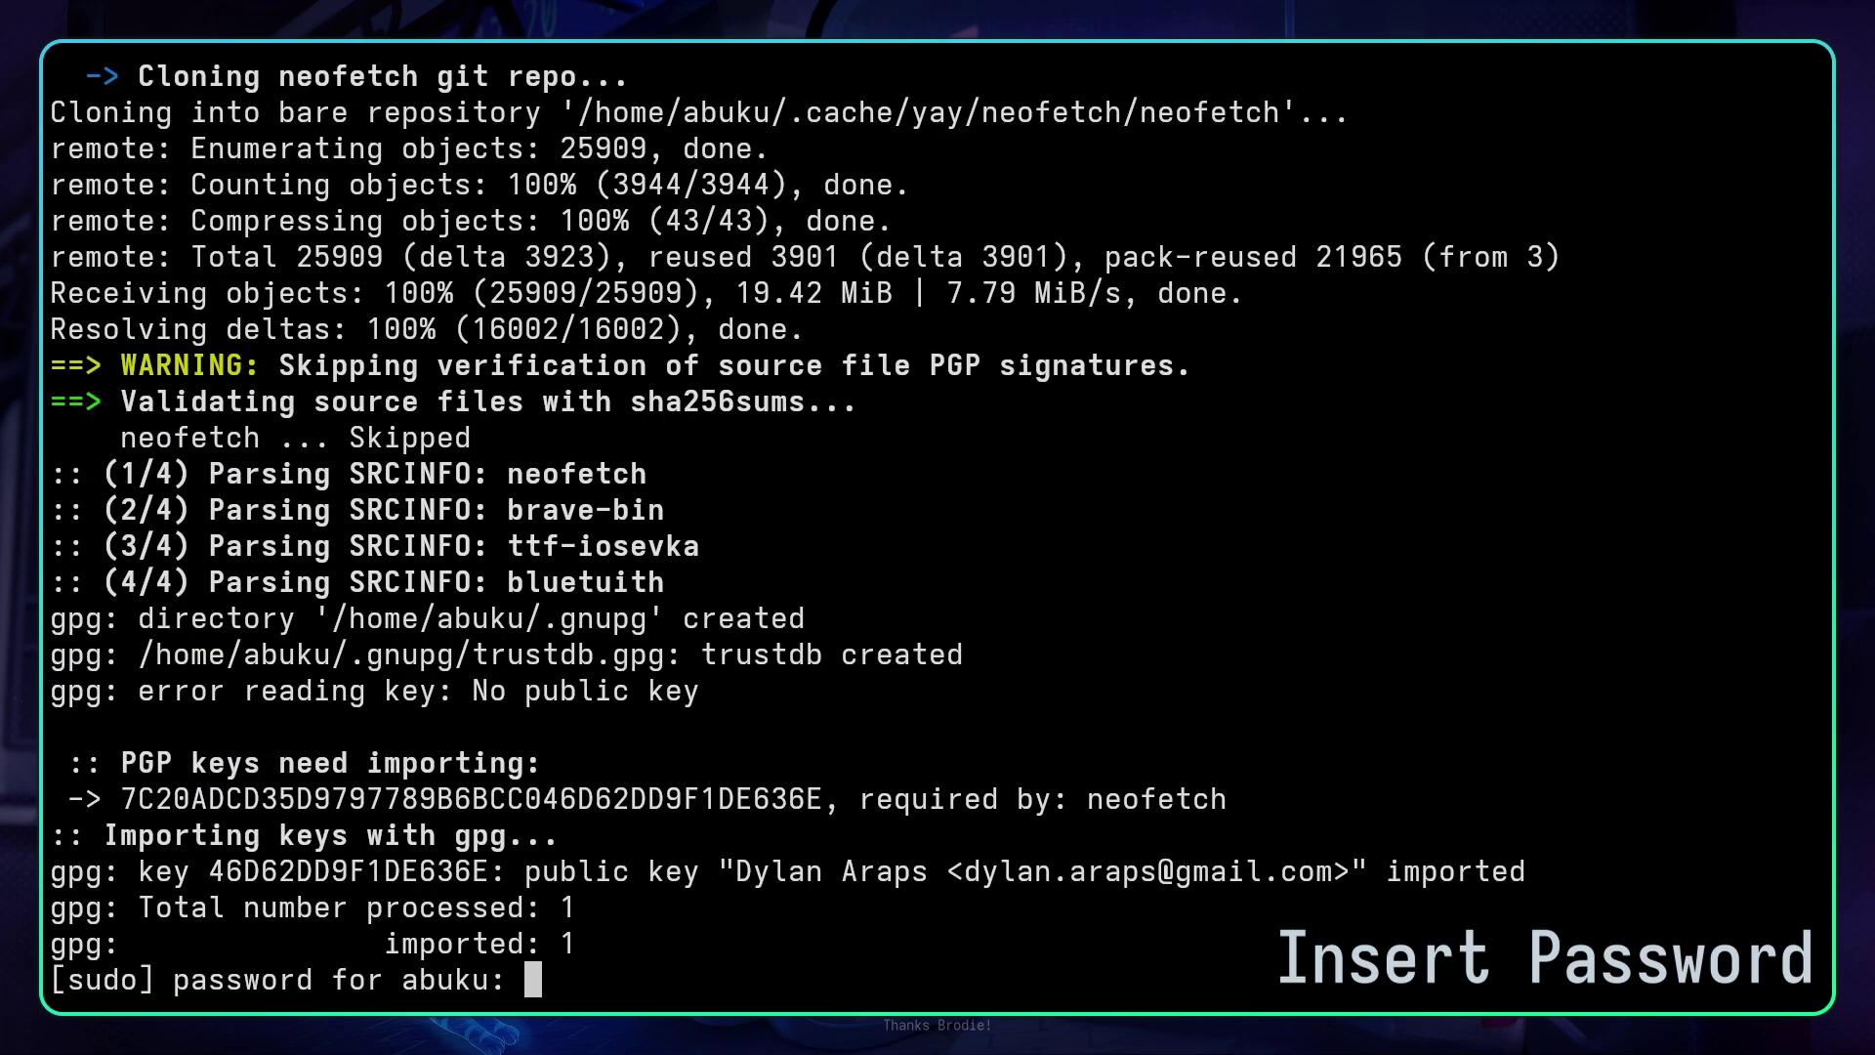
pyautogui.press('Return')
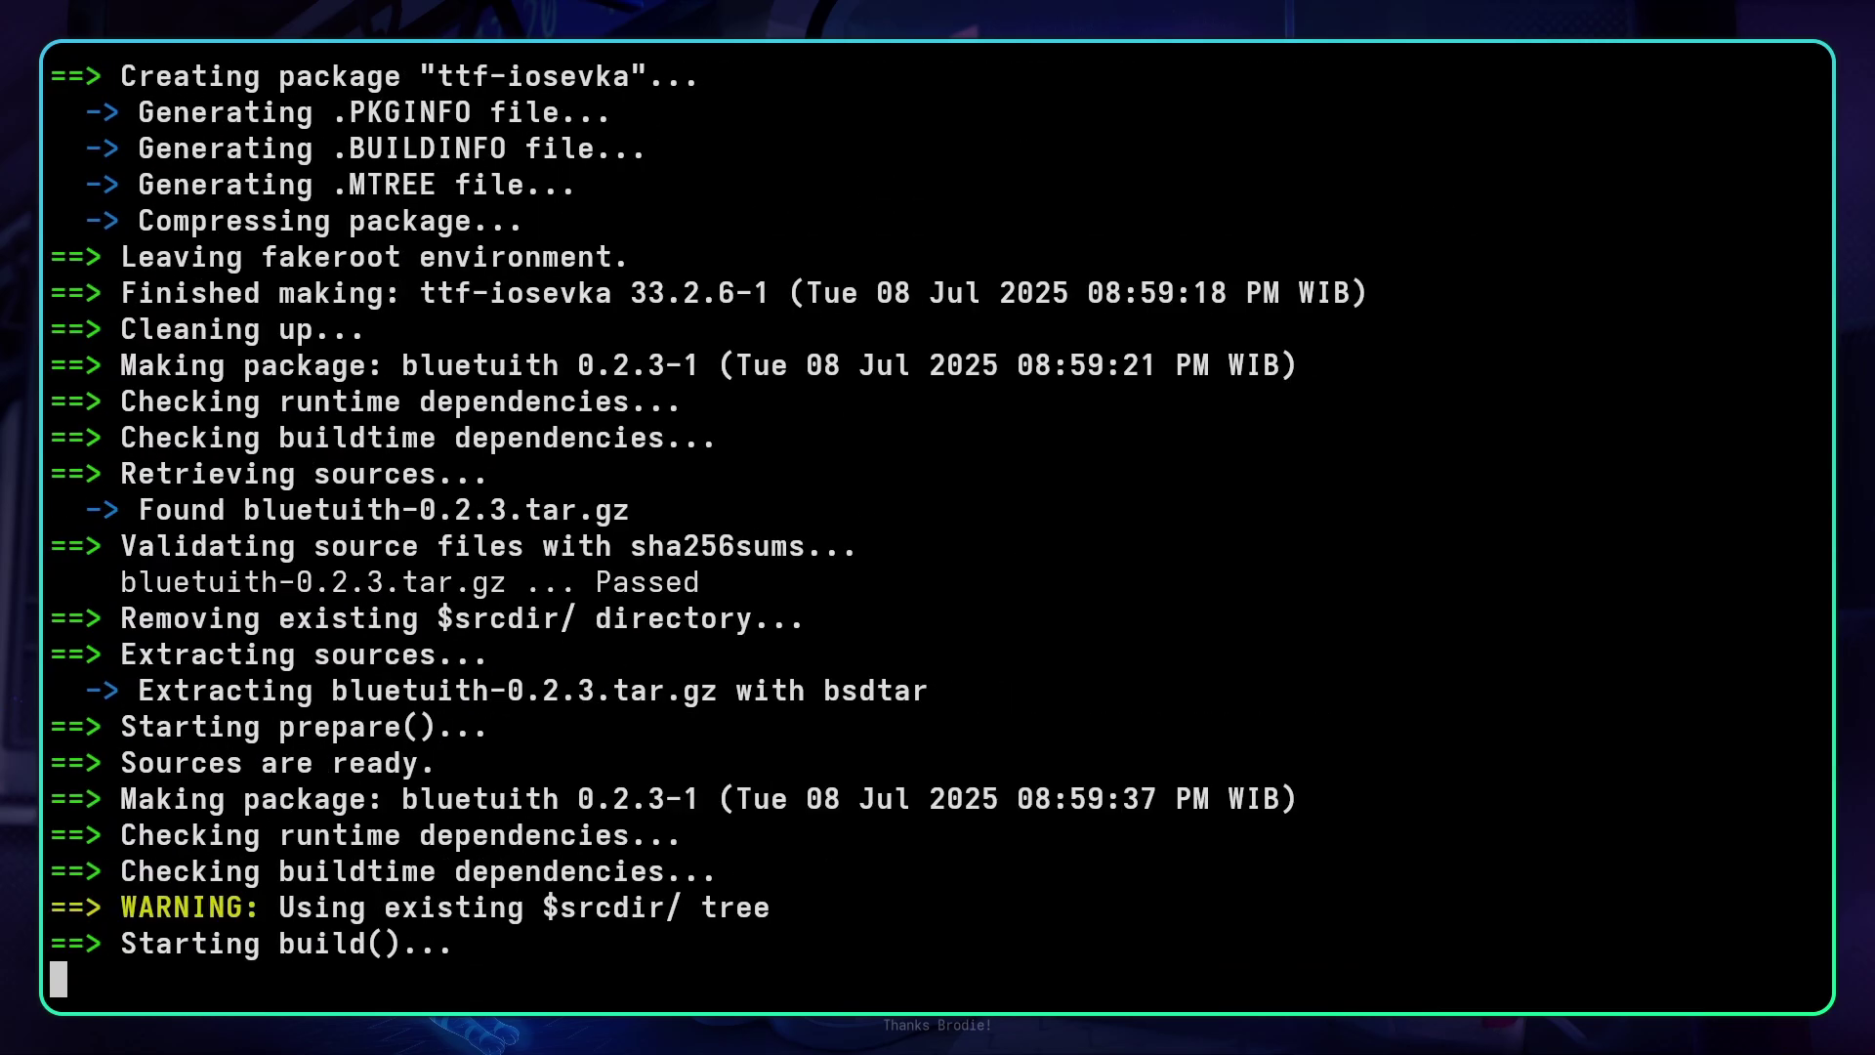
pyautogui.press('Return')
pyautogui.press('Return')
pyautogui.press('Return')
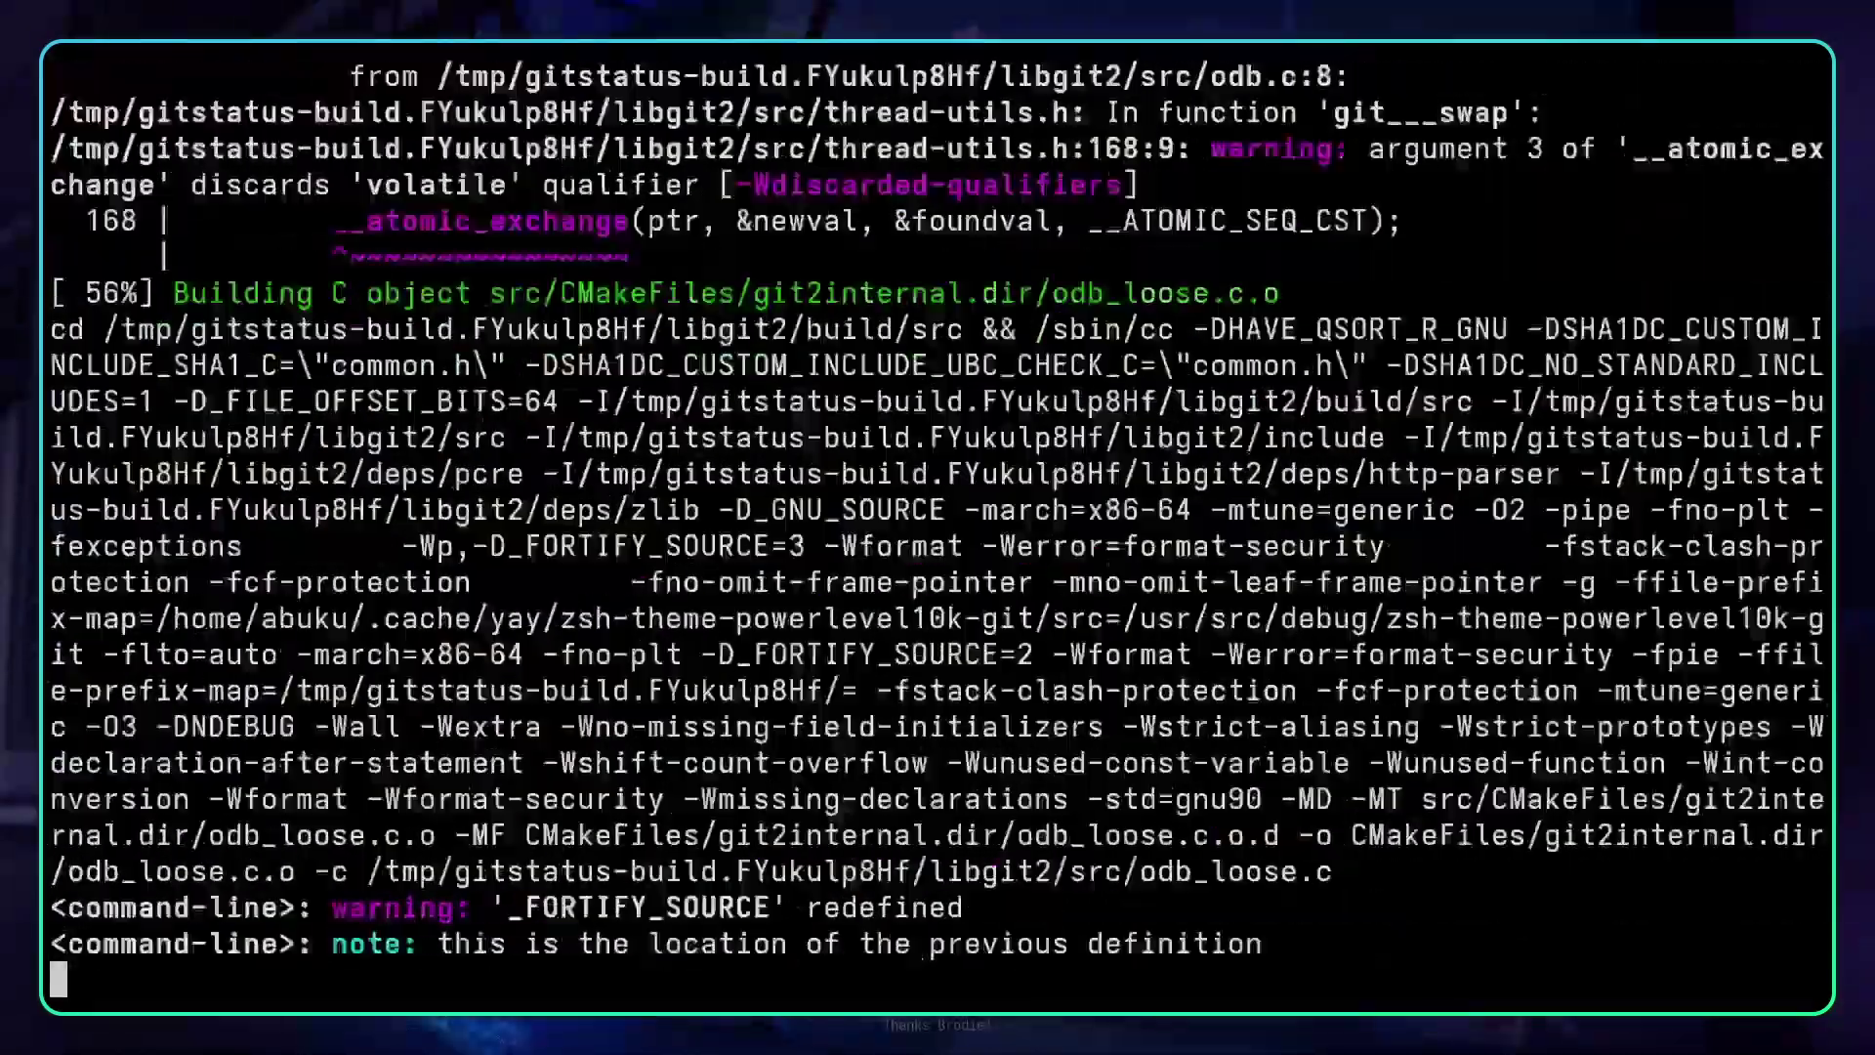
pyautogui.press('Return')
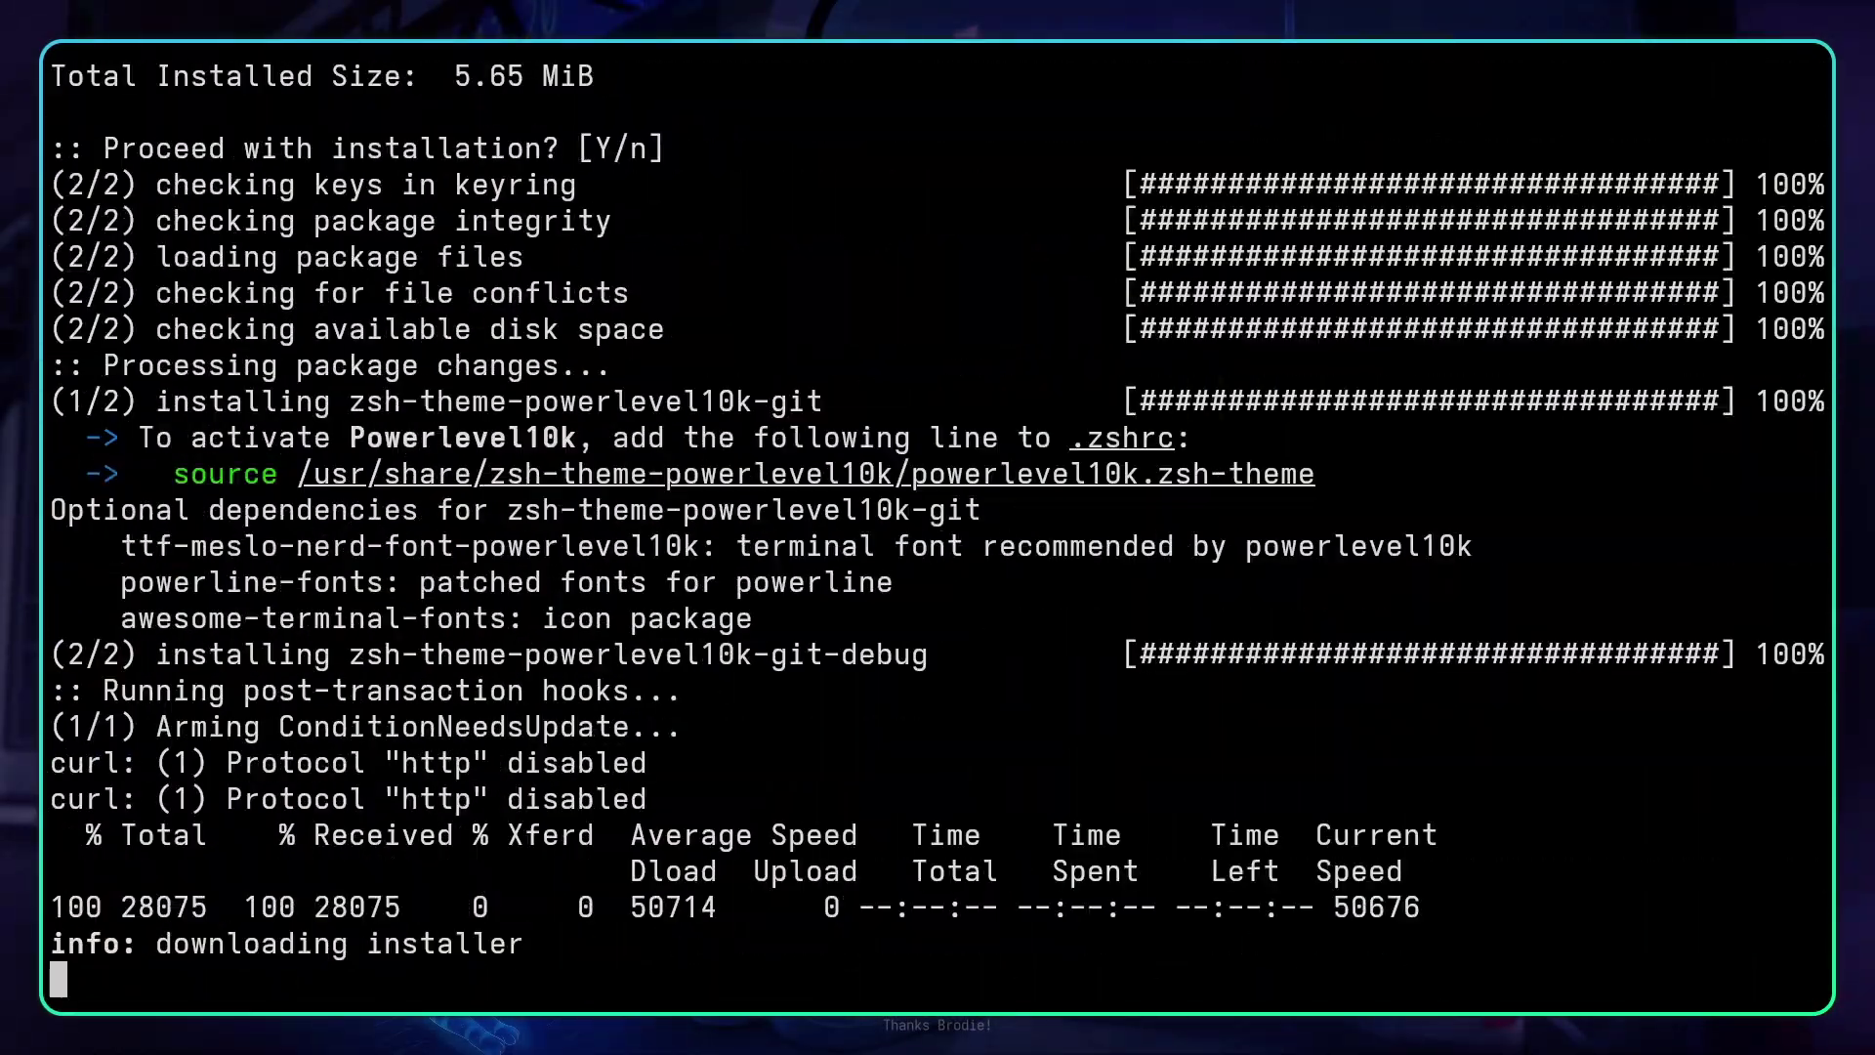
# Step: Continue the Rust install with the standard option and give the sudo password to finish setup
pyautogui.write('y')
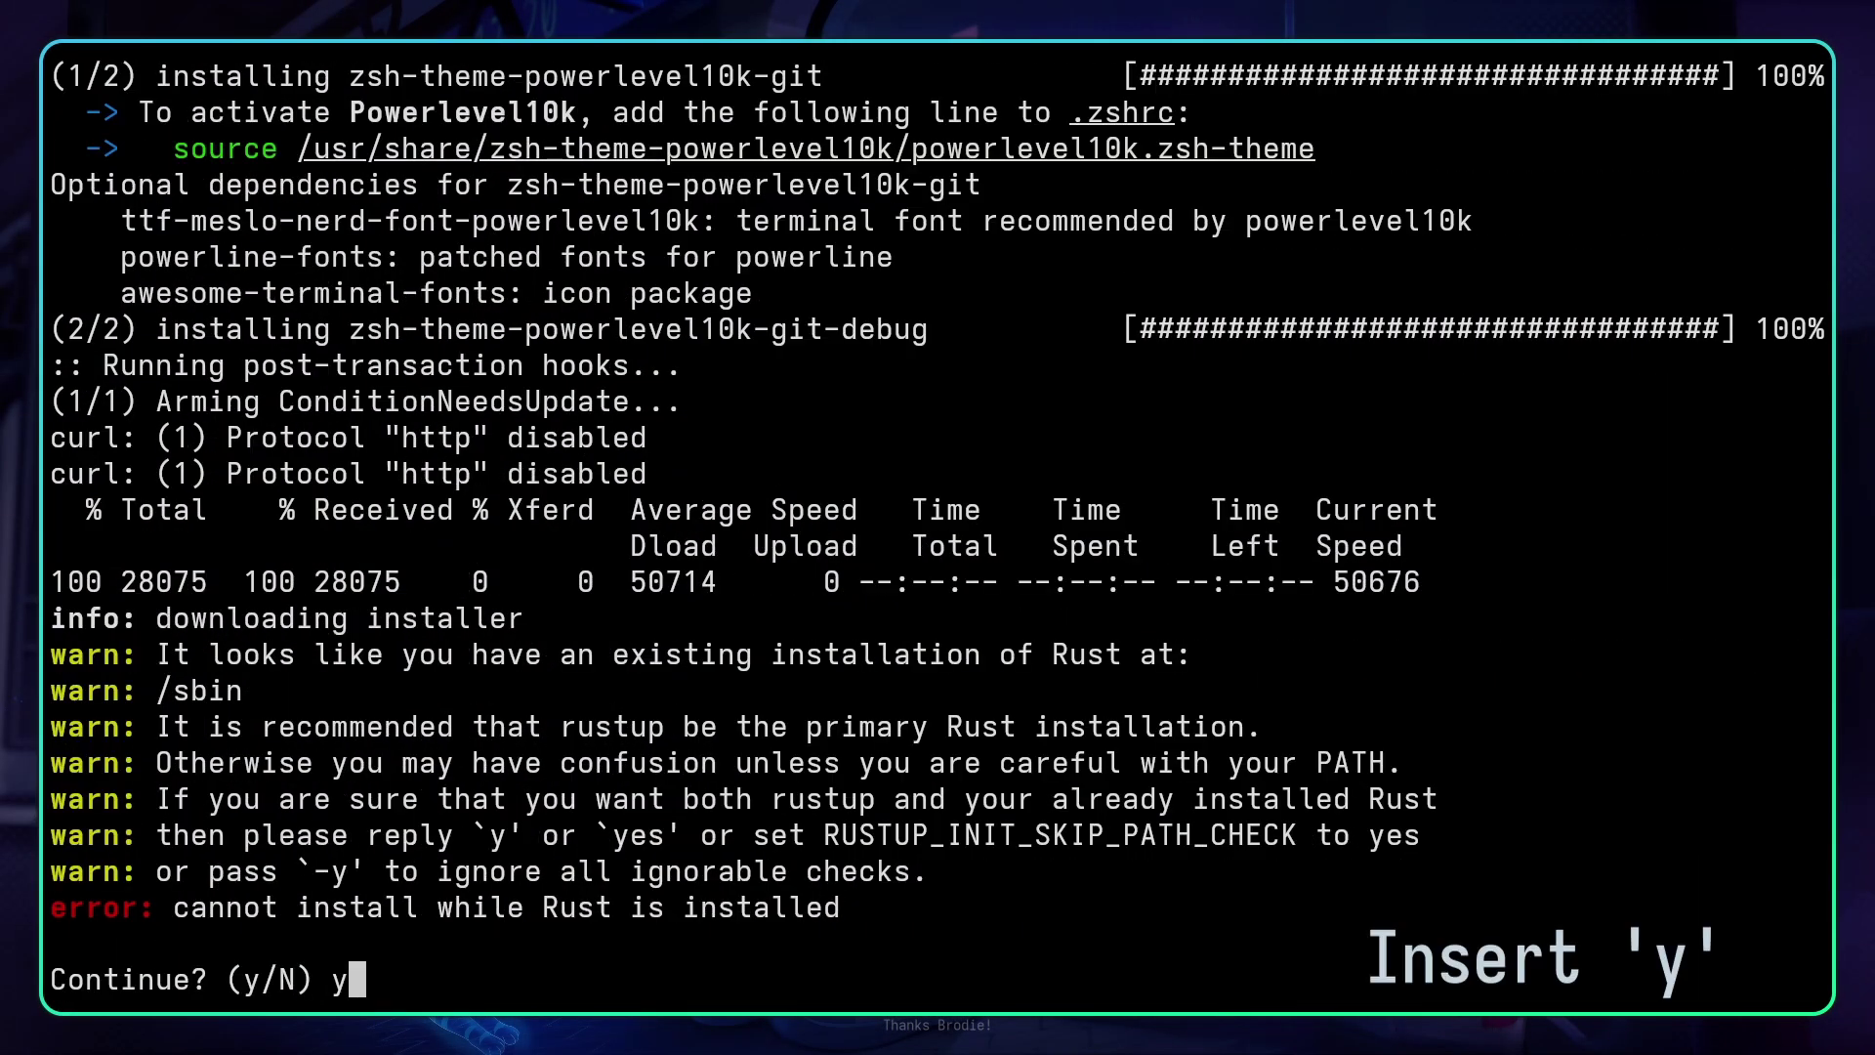
pyautogui.press('Return')
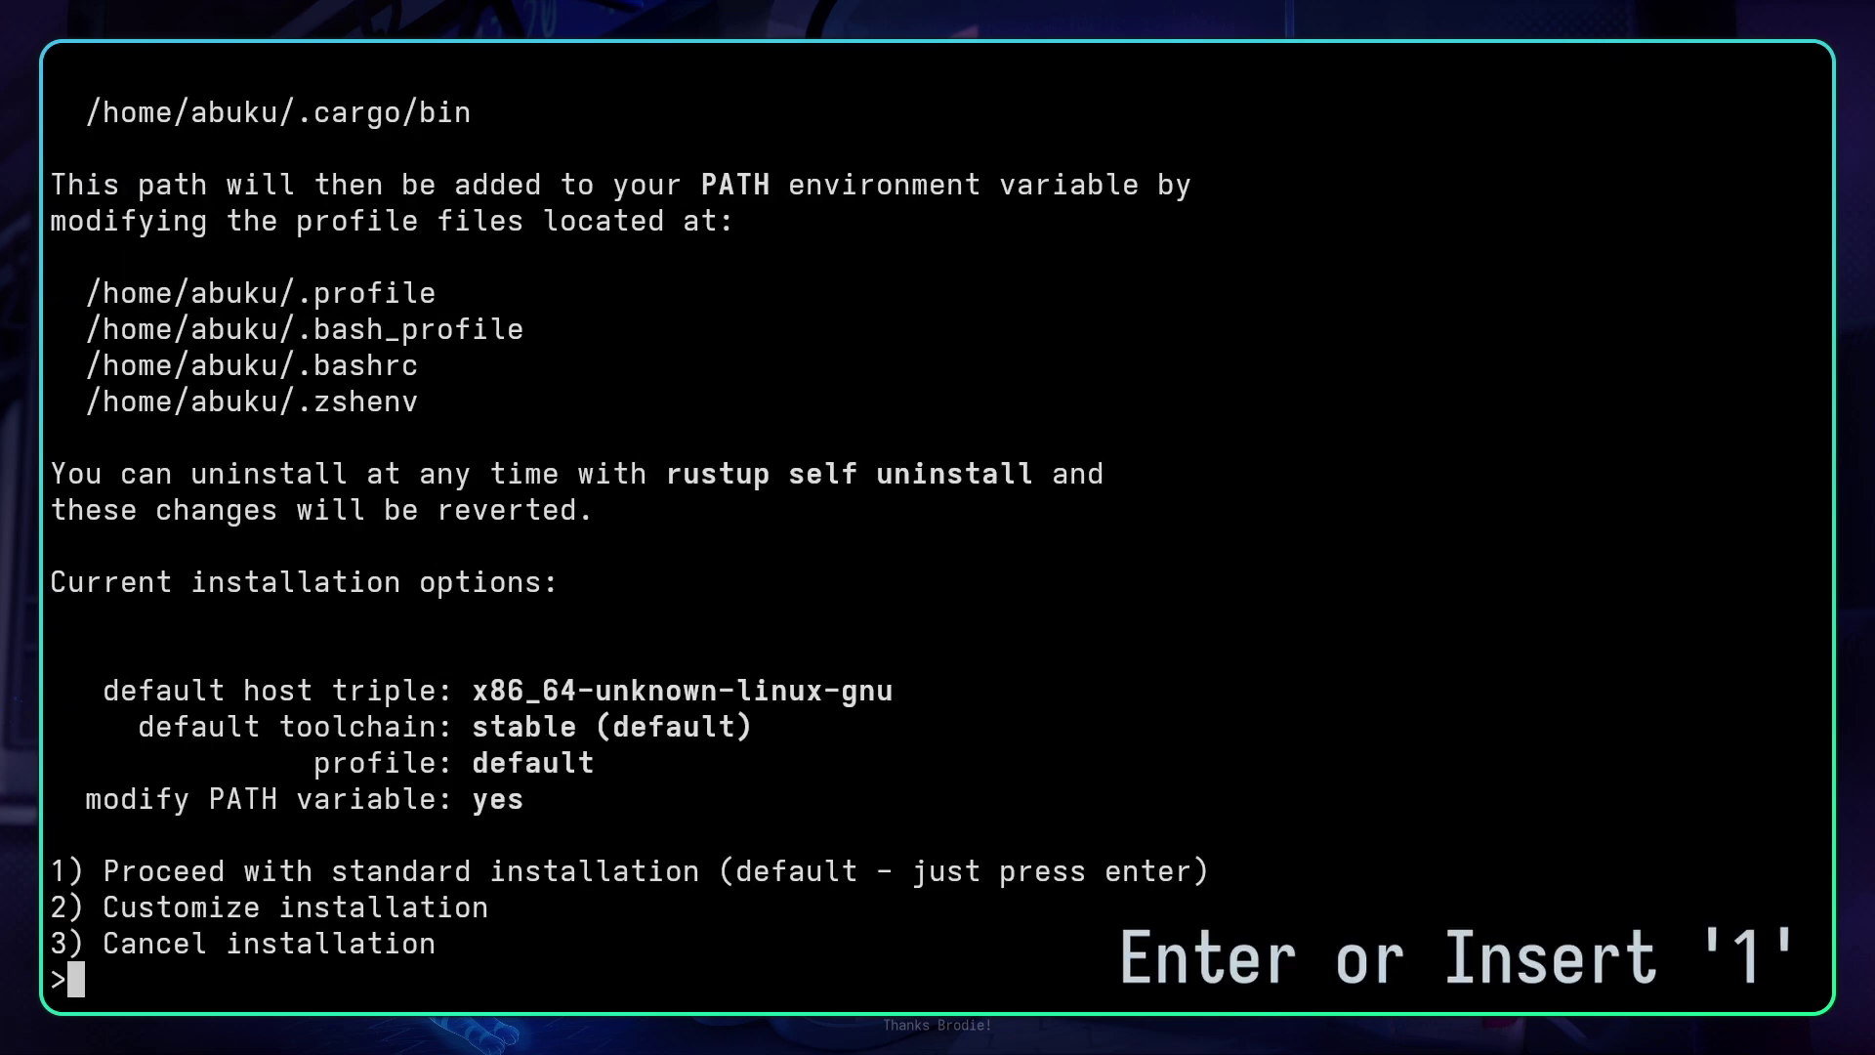
pyautogui.press('Return')
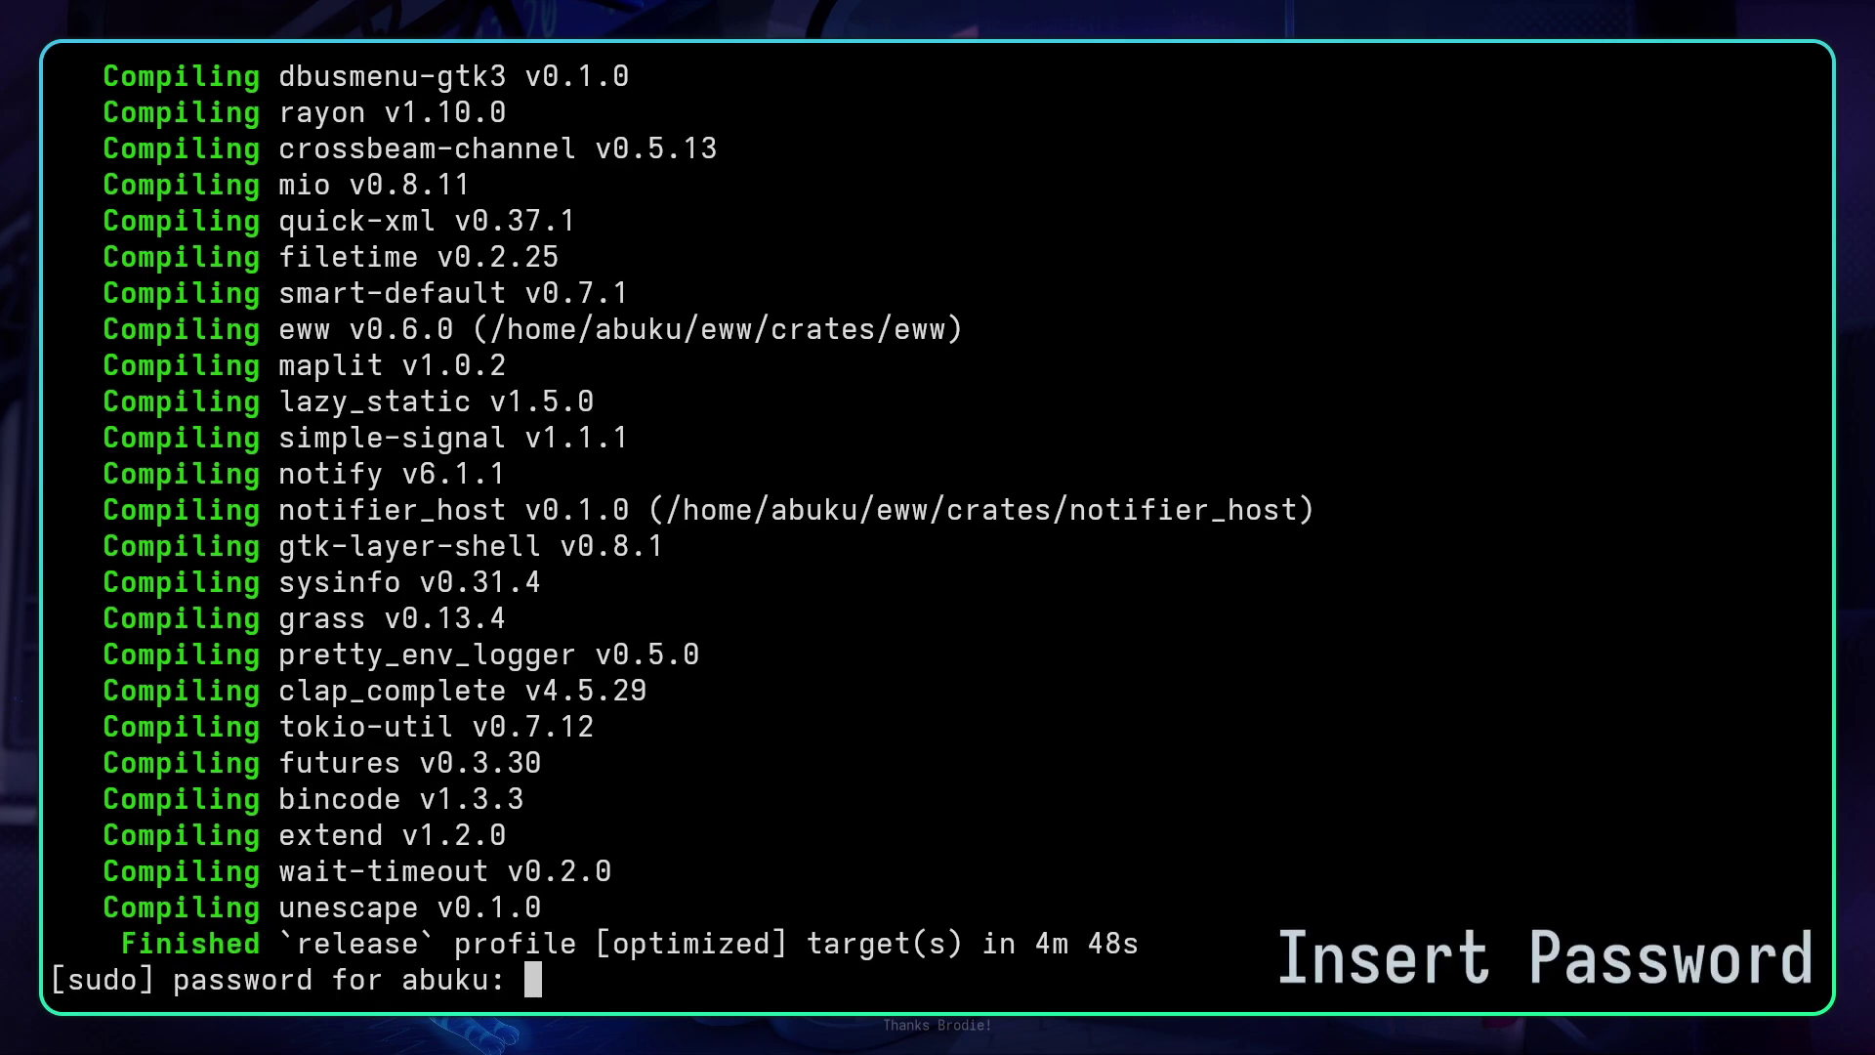
pyautogui.press('Return')
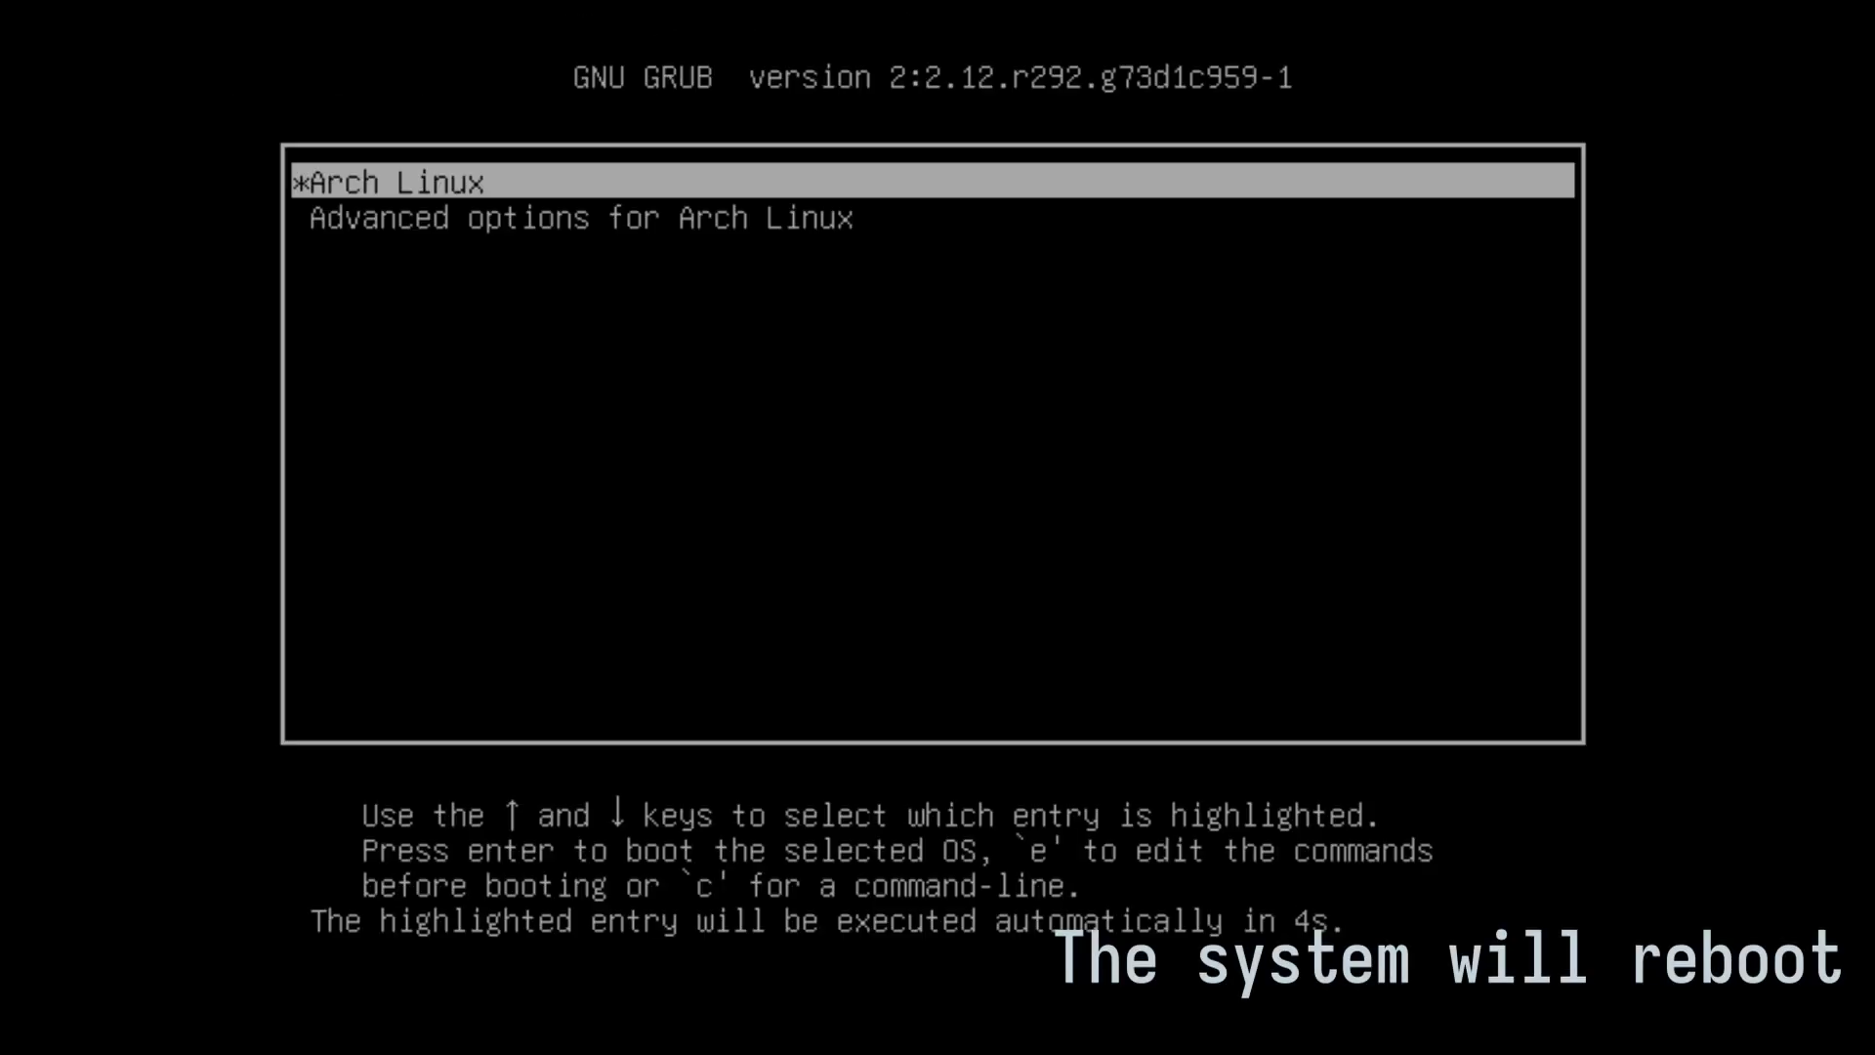
# Step: Boot Arch Linux from GRUB and log in to Hyprland through Ly with the user password
pyautogui.press('Return')
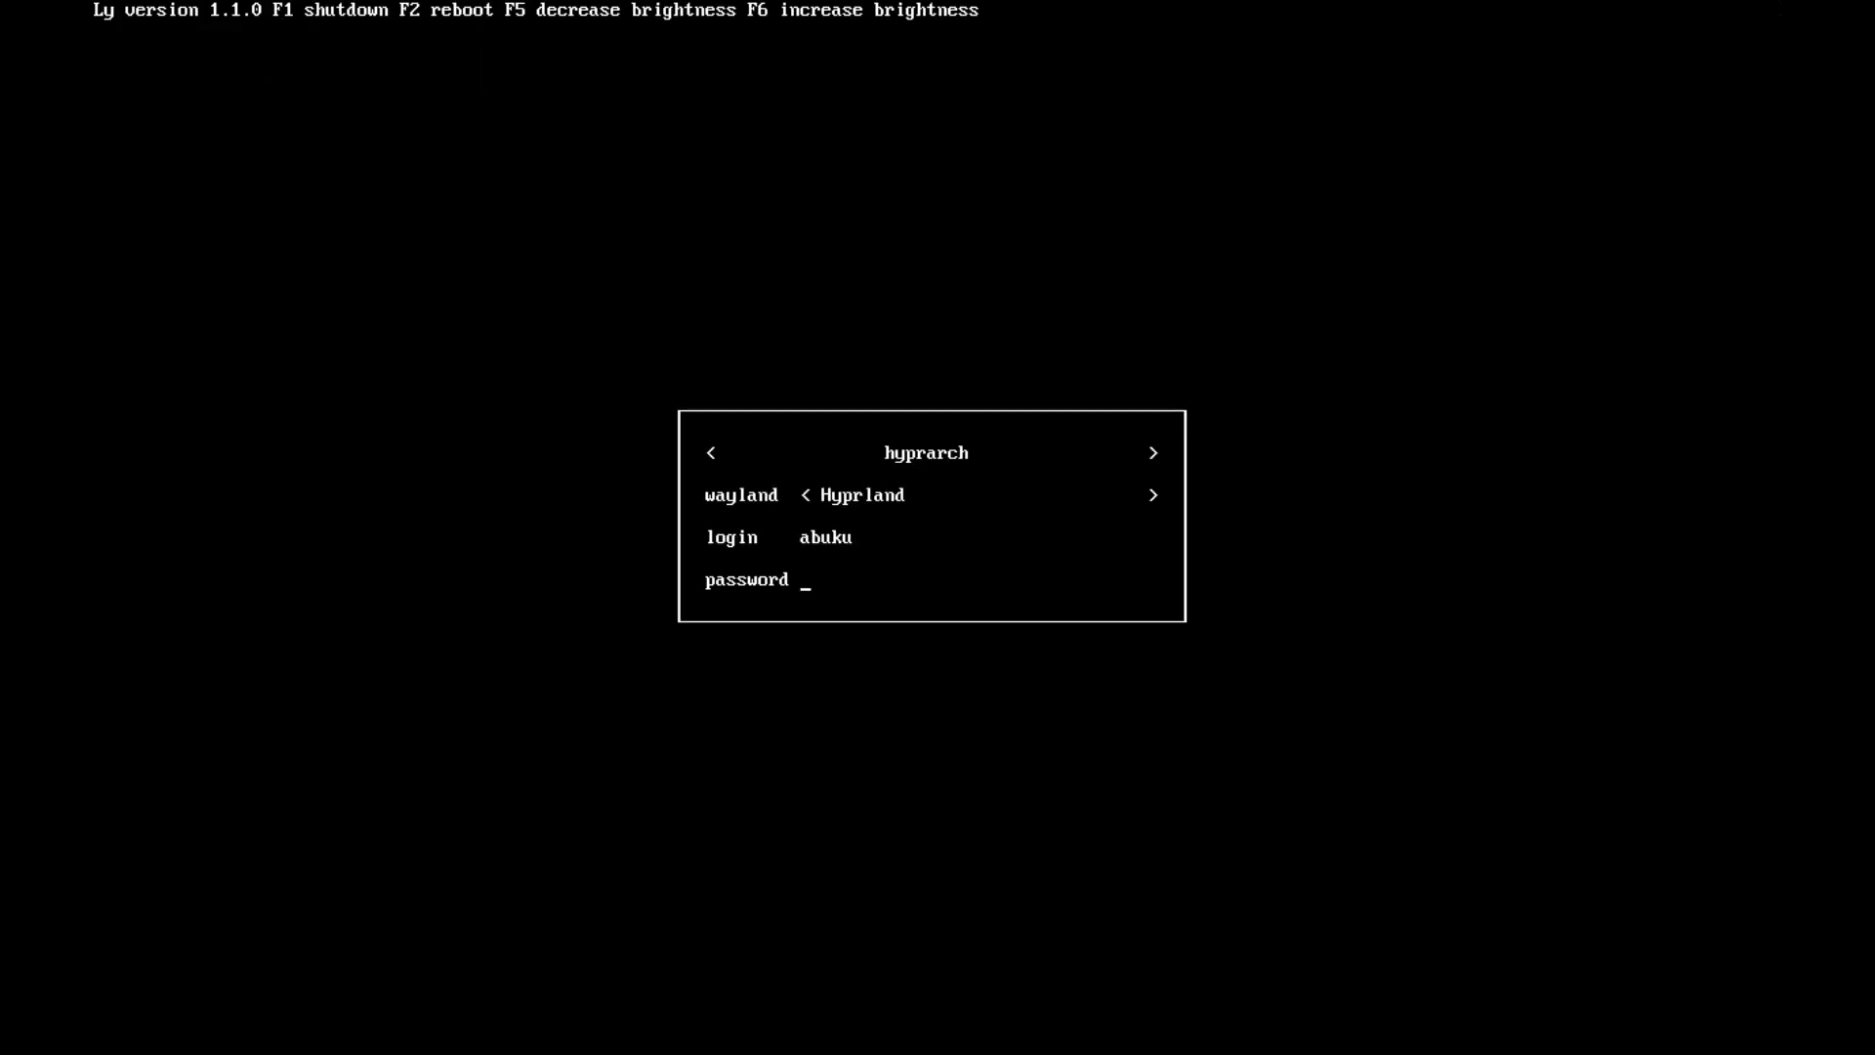
pyautogui.press('Return')
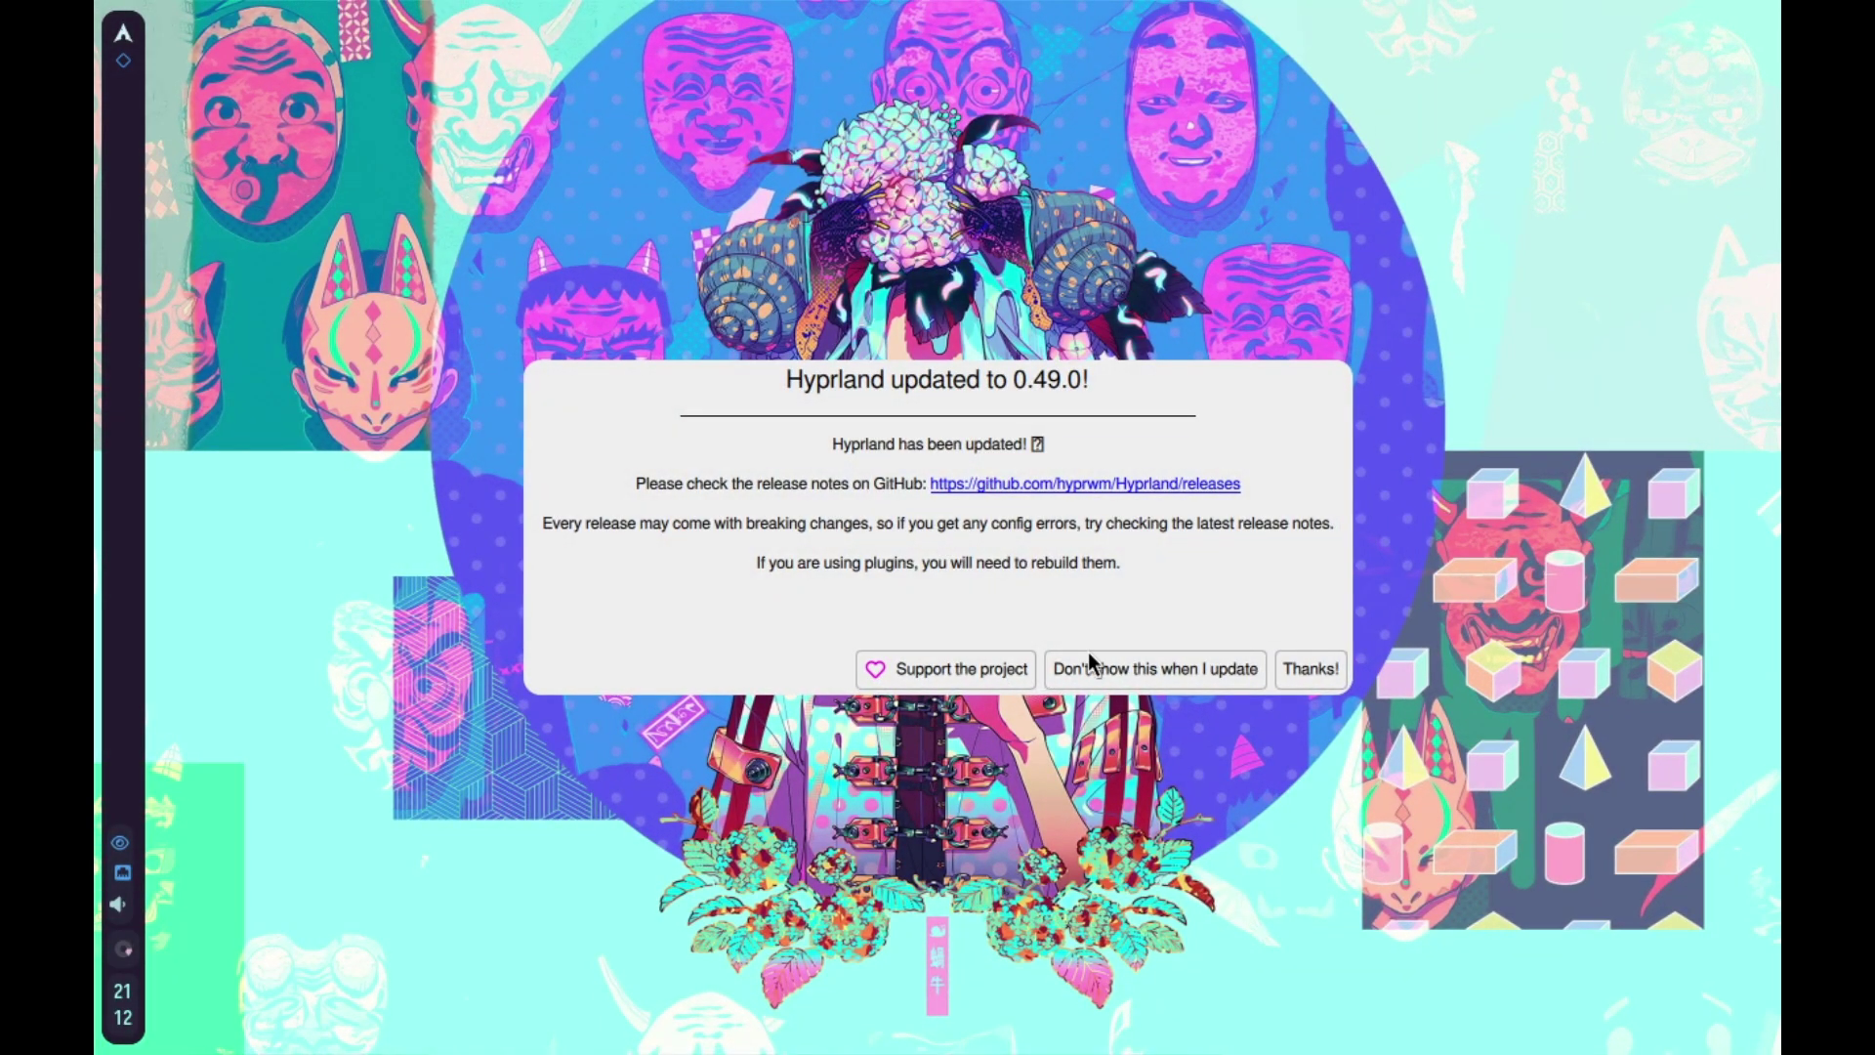
# Step: Dismiss the 'Hyprland updated to 0.49.0!' notice with Thanks!
pyautogui.click(1299, 674)
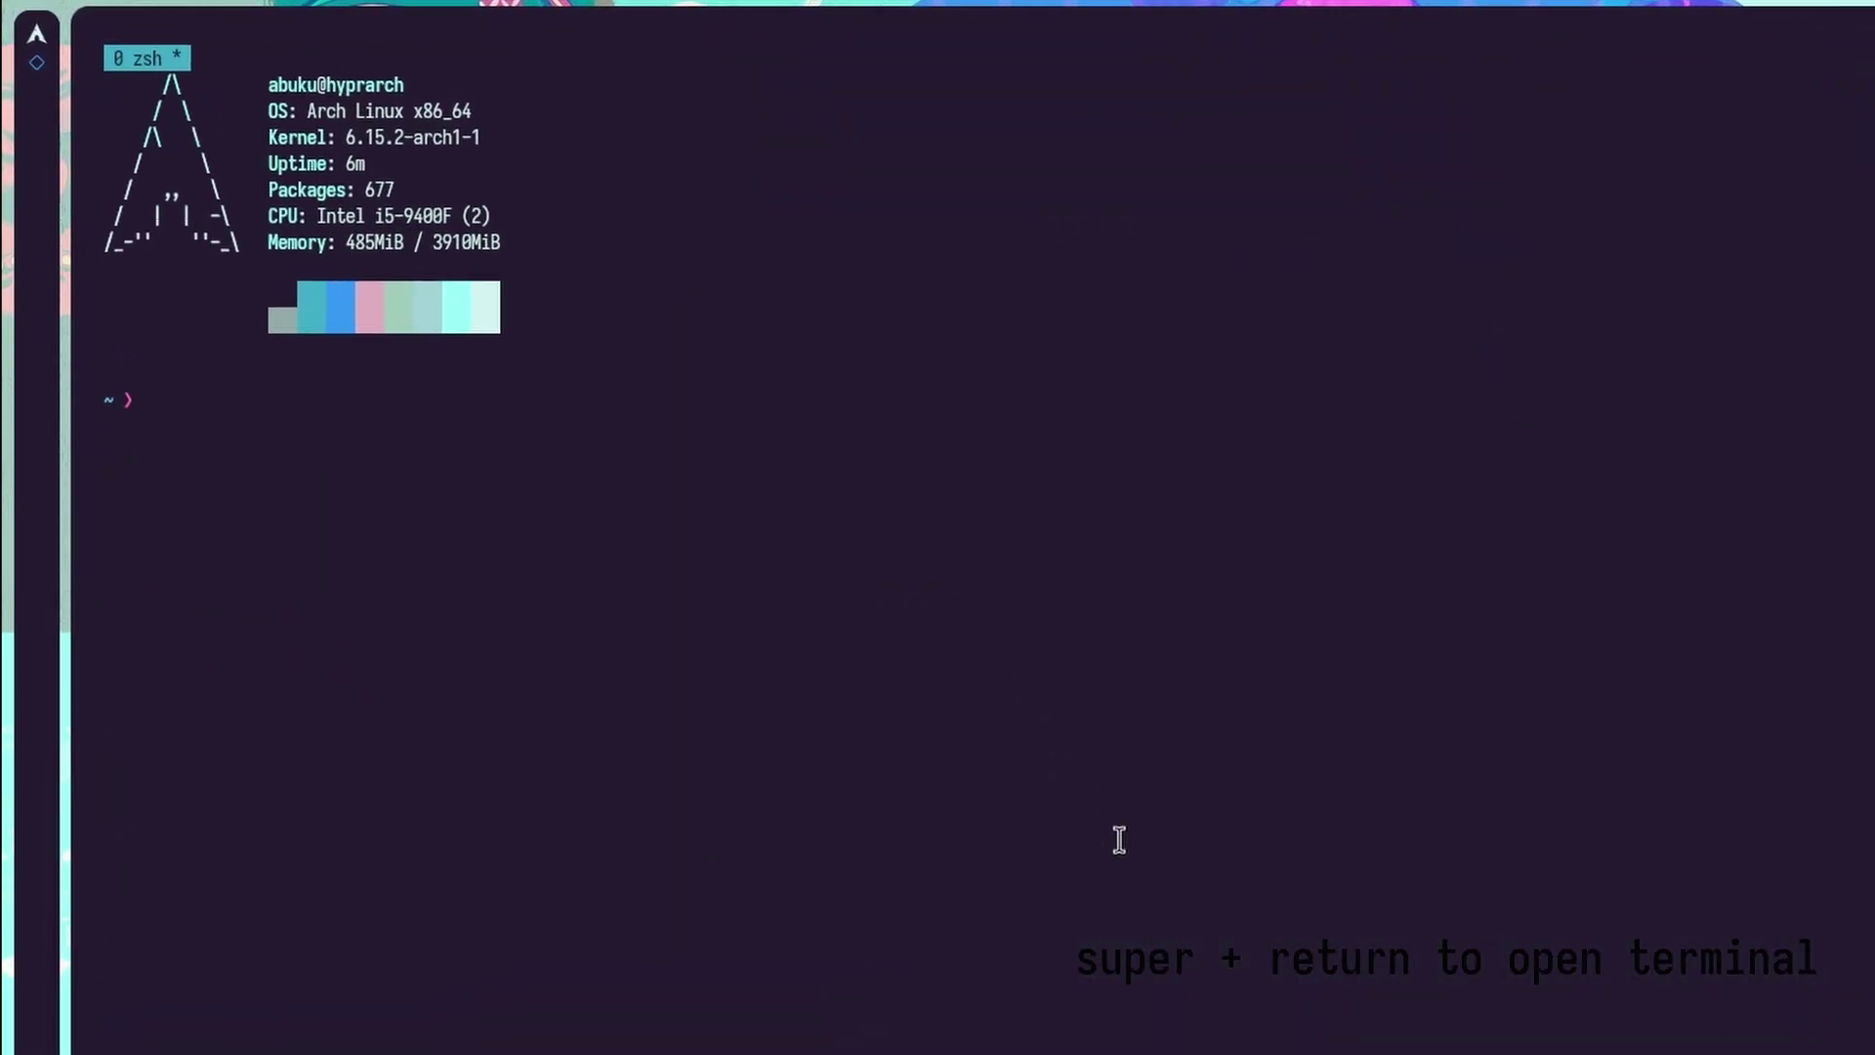
# Step: Open side-bar.scss in ~/.config/eww/scss and find the .volbar-vert style block
pyautogui.write('z ~/.confi')
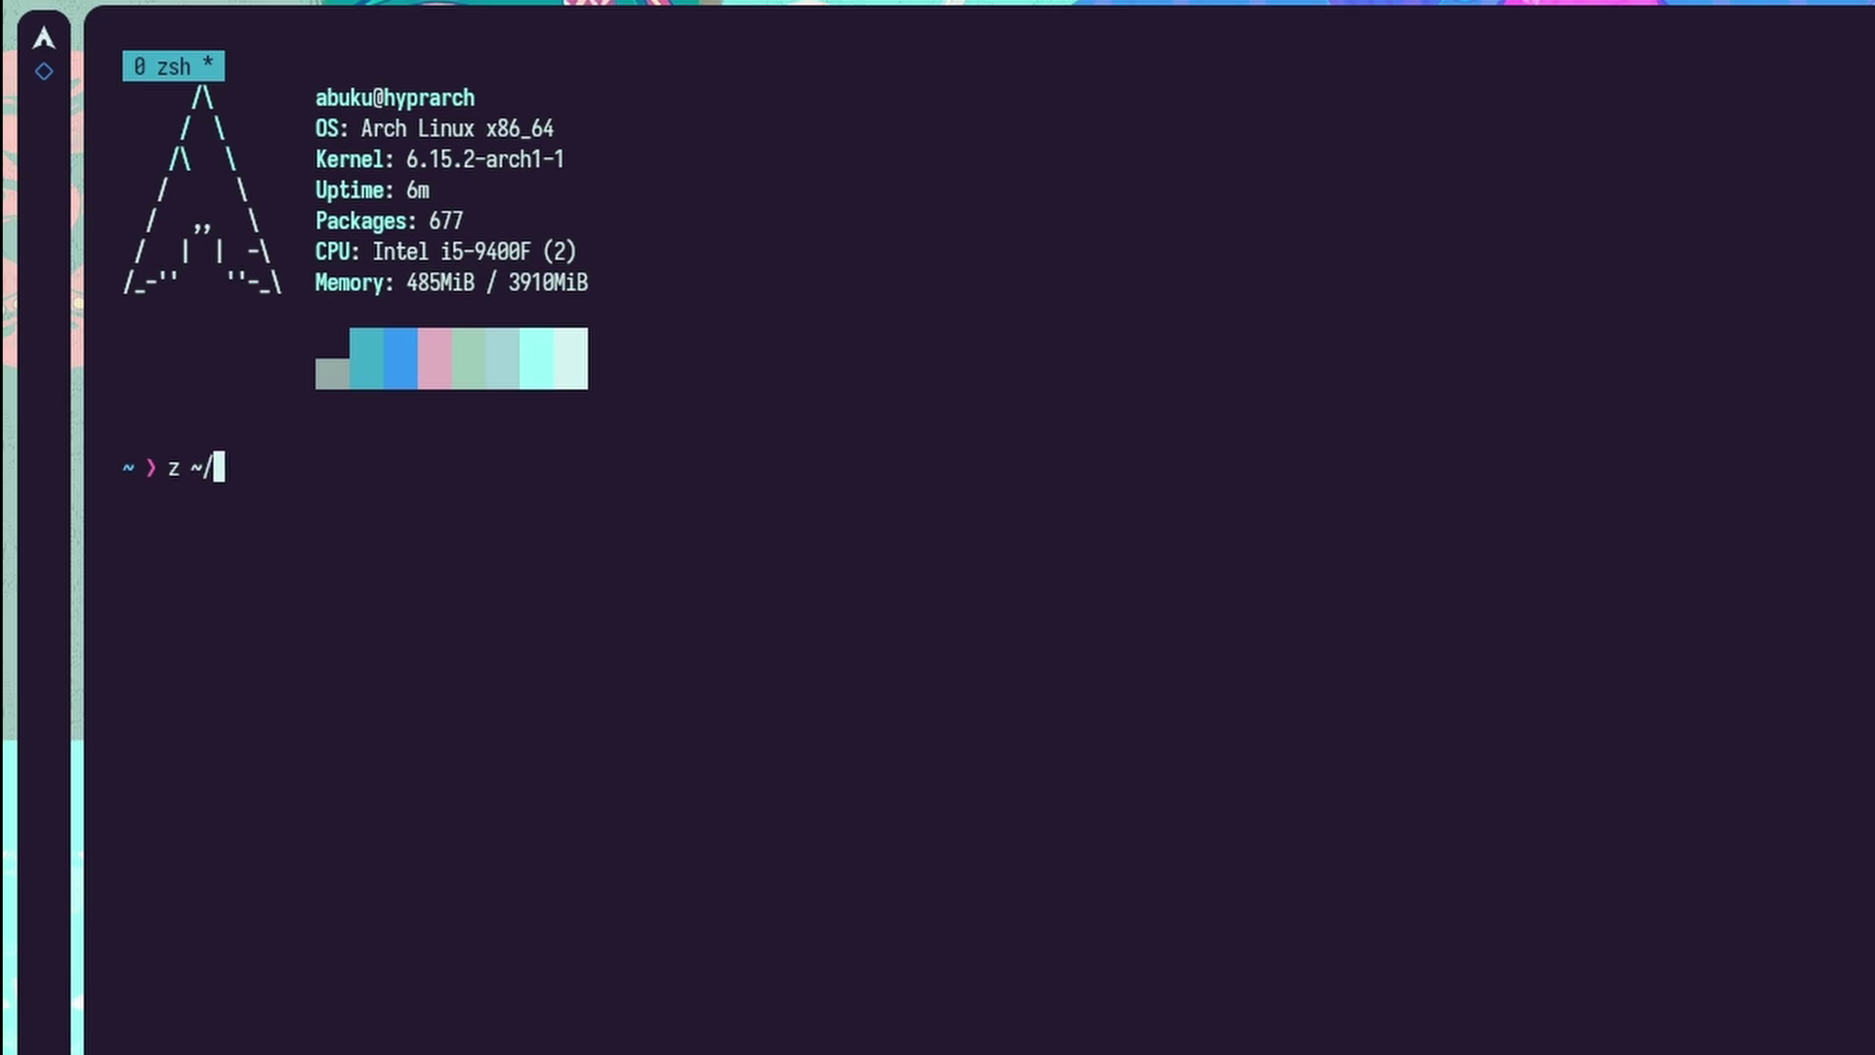
pyautogui.write('g/eww/')
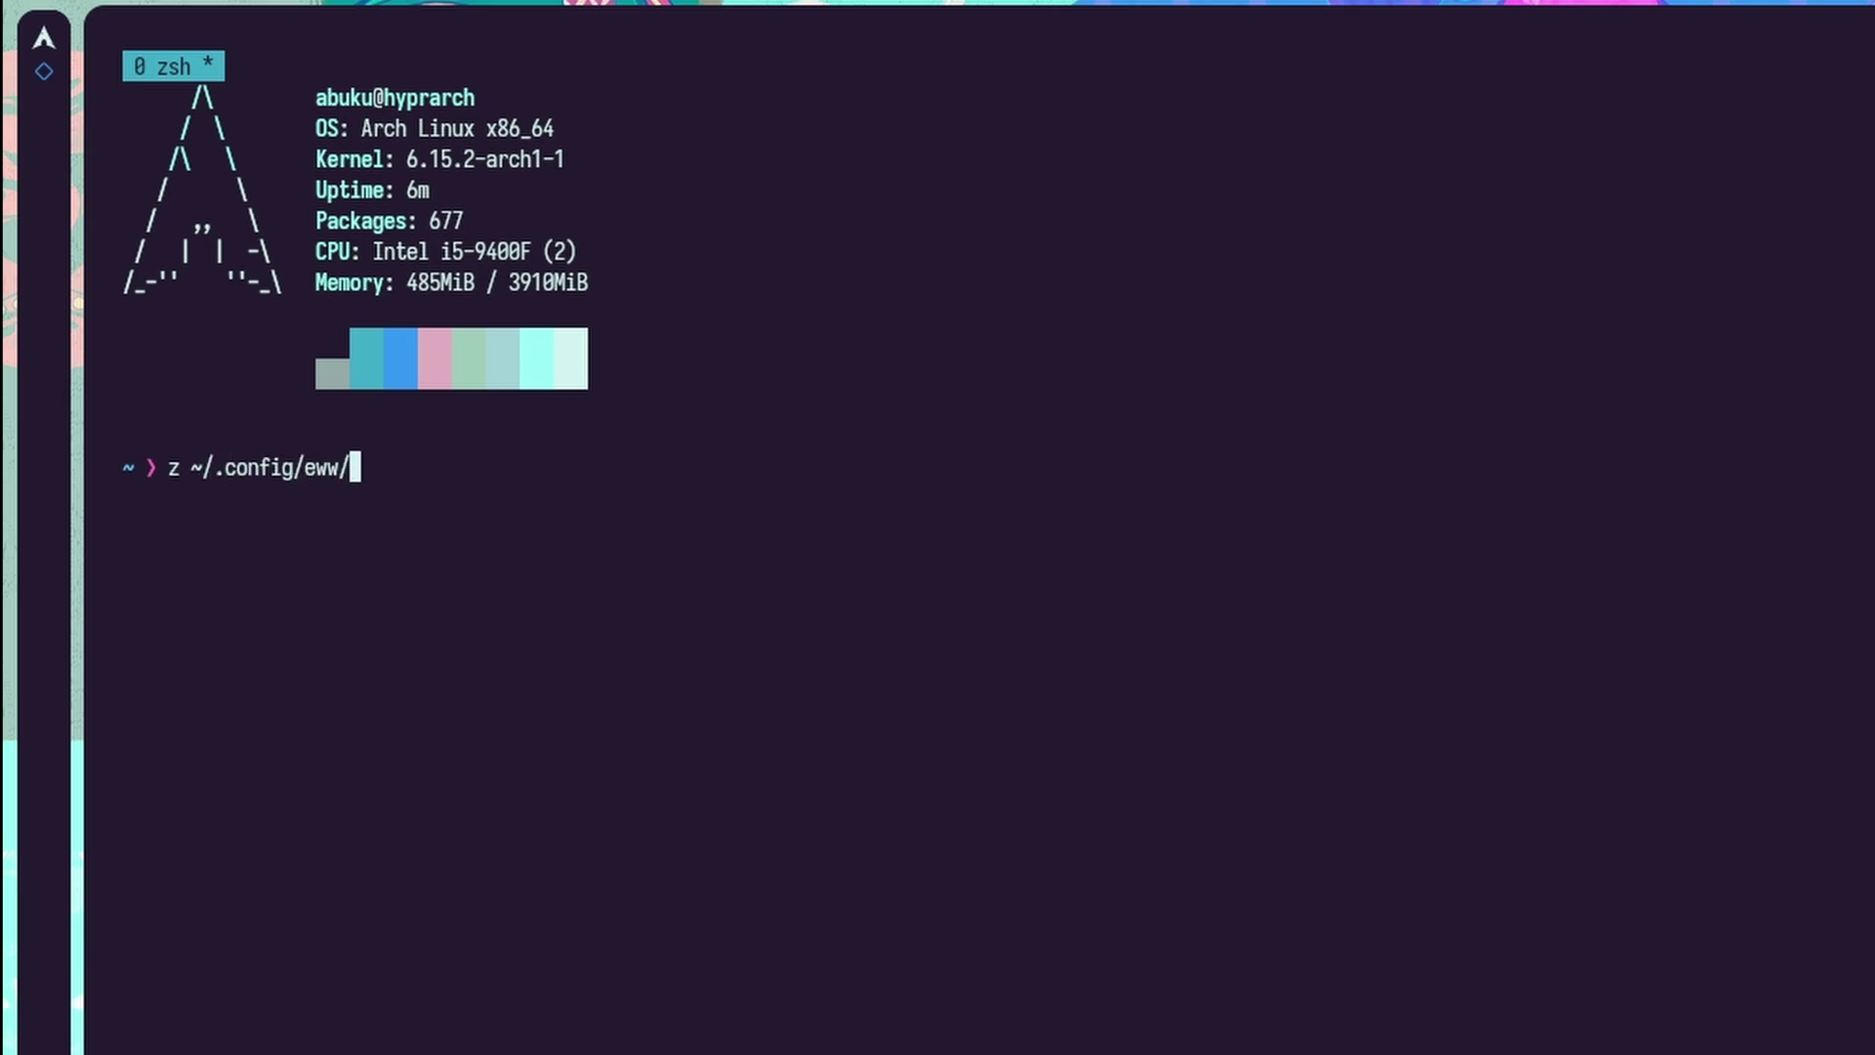
pyautogui.write('scss')
pyautogui.press('Return')
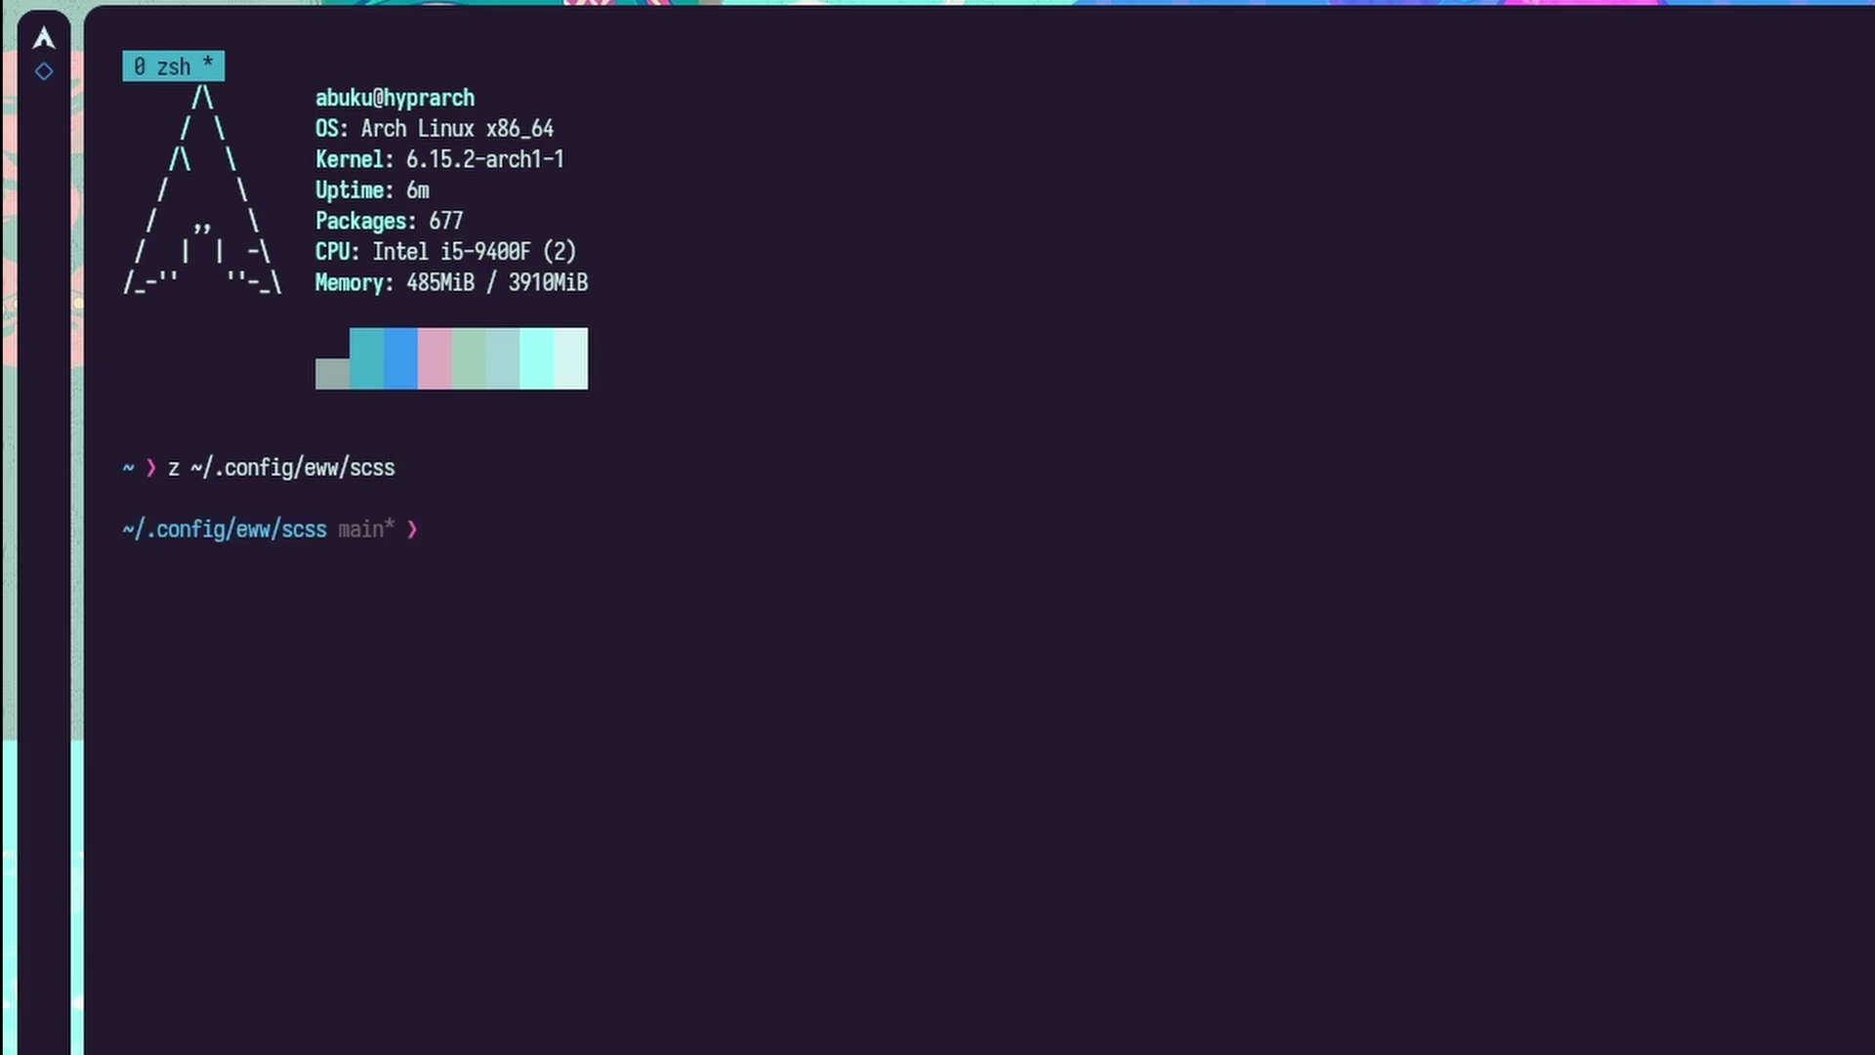
pyautogui.write('vim side-bar.scss')
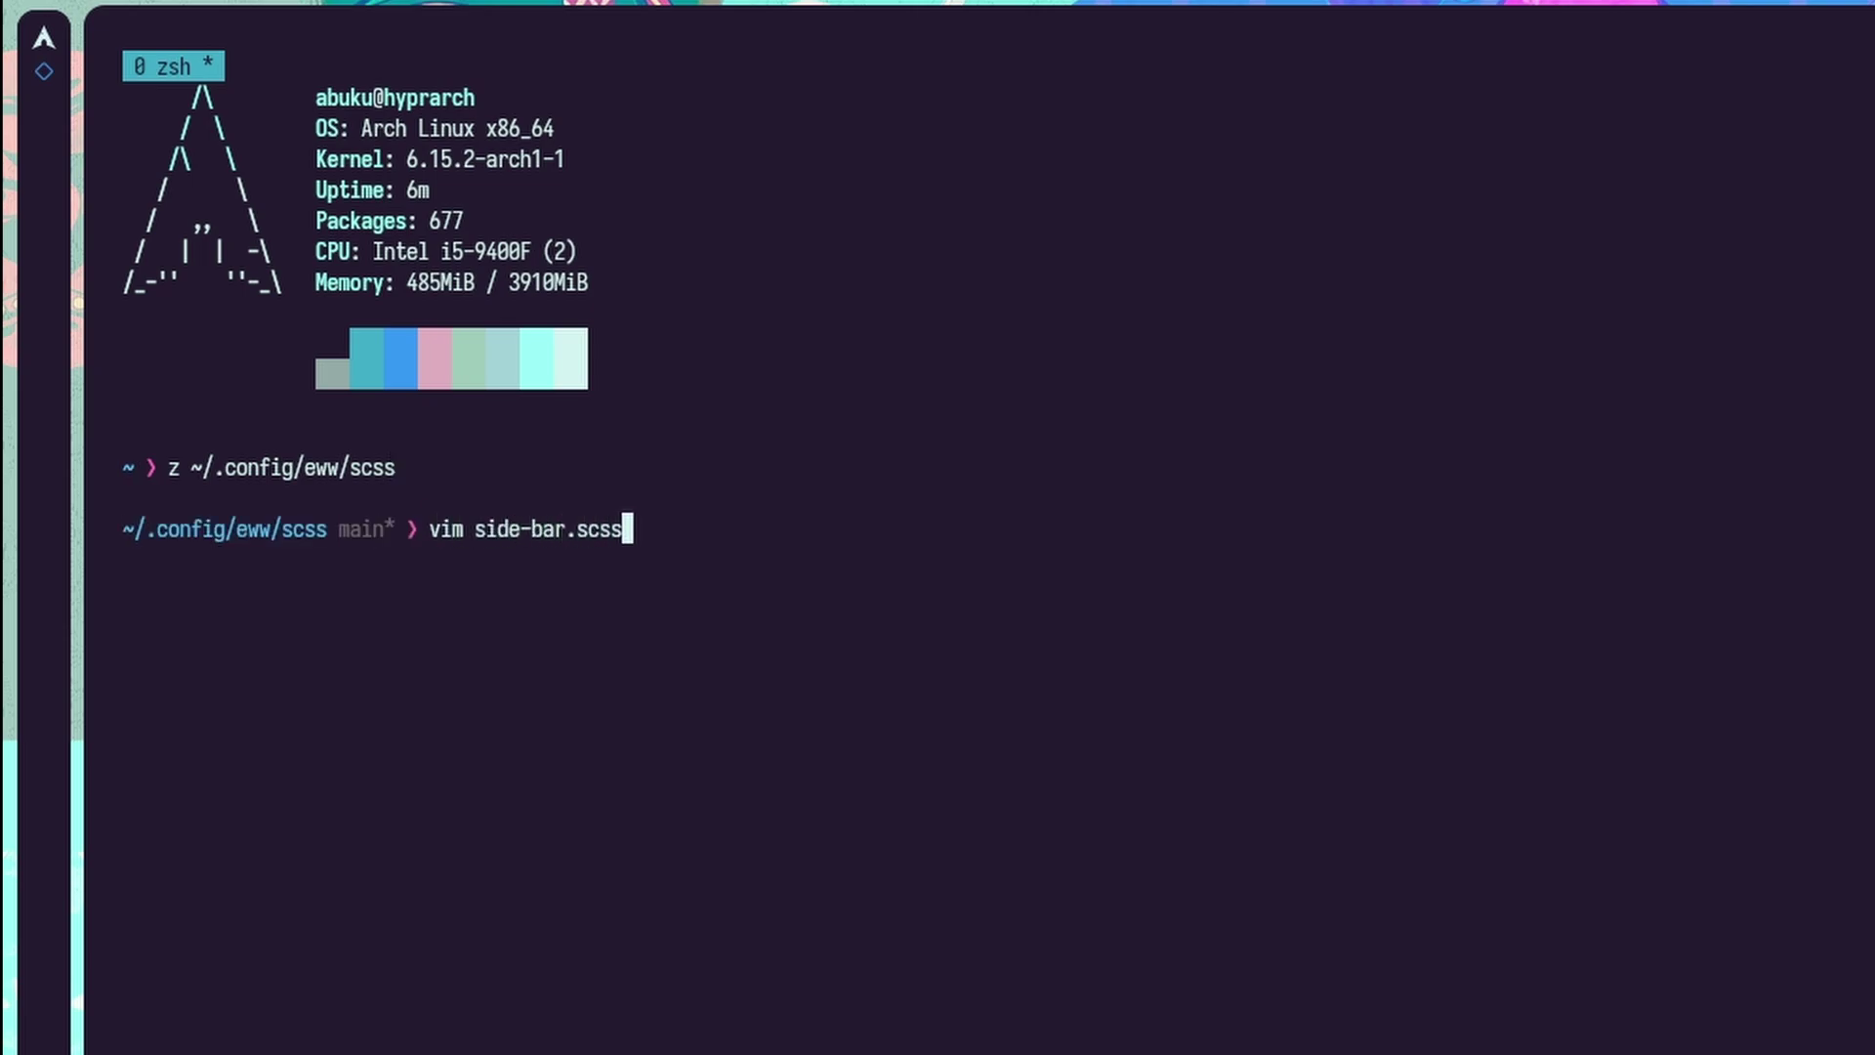
pyautogui.press('Return')
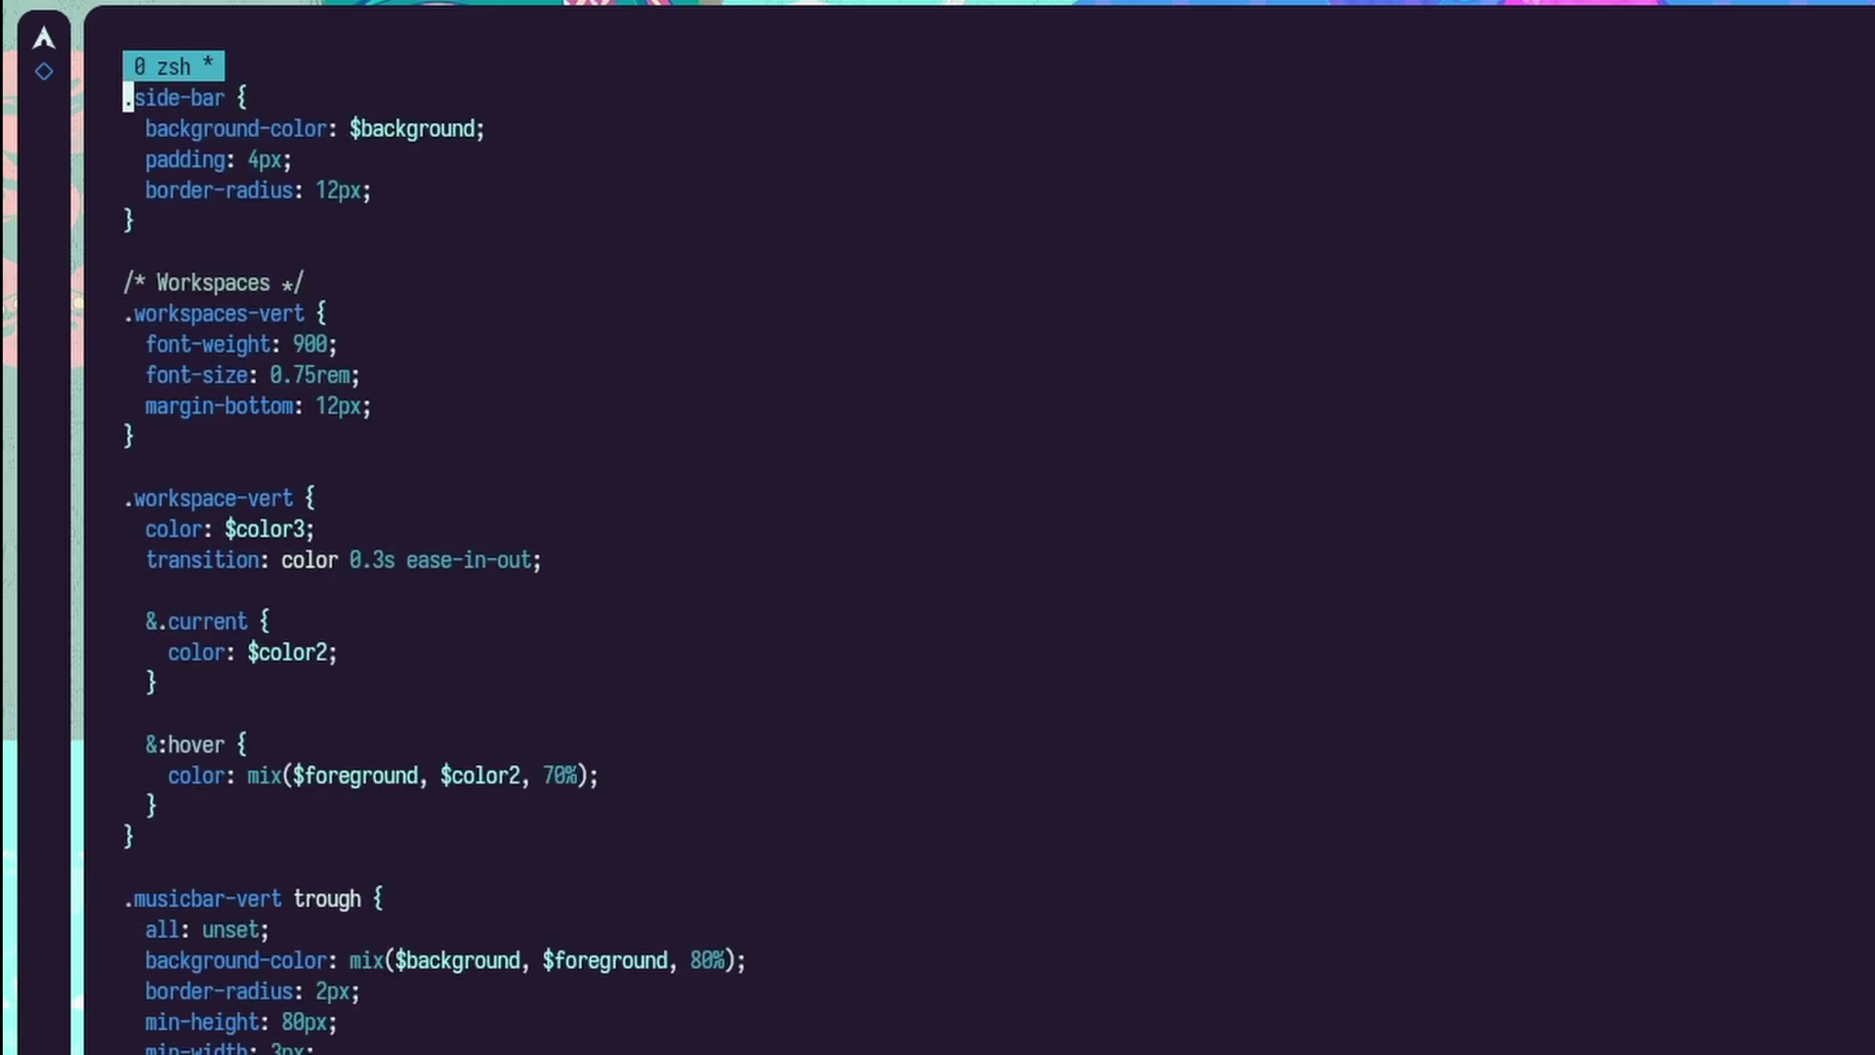
pyautogui.hotkey('shift', 'g')
pyautogui.write('/vol-ba')
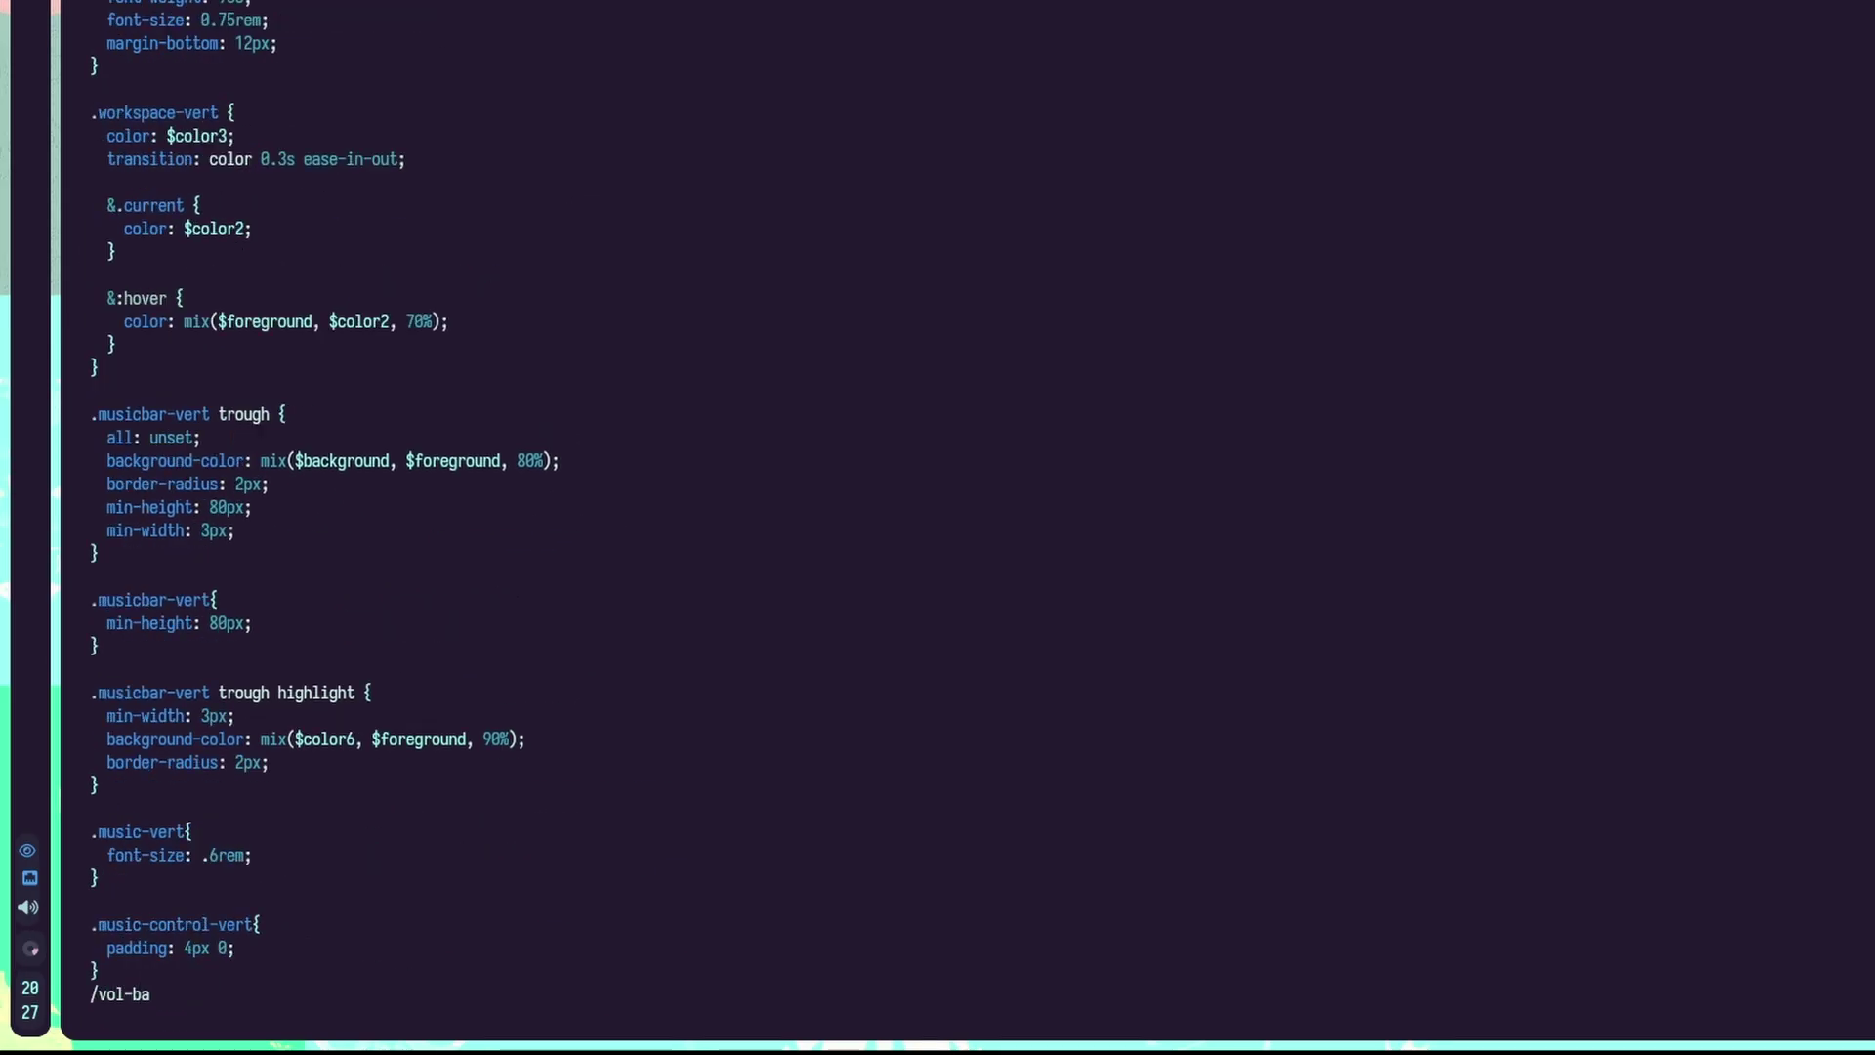
pyautogui.write('r')
pyautogui.press('BackSpace')
pyautogui.press('BackSpace')
pyautogui.press('BackSpace')
pyautogui.press('BackSpace')
pyautogui.write('bar-ver')
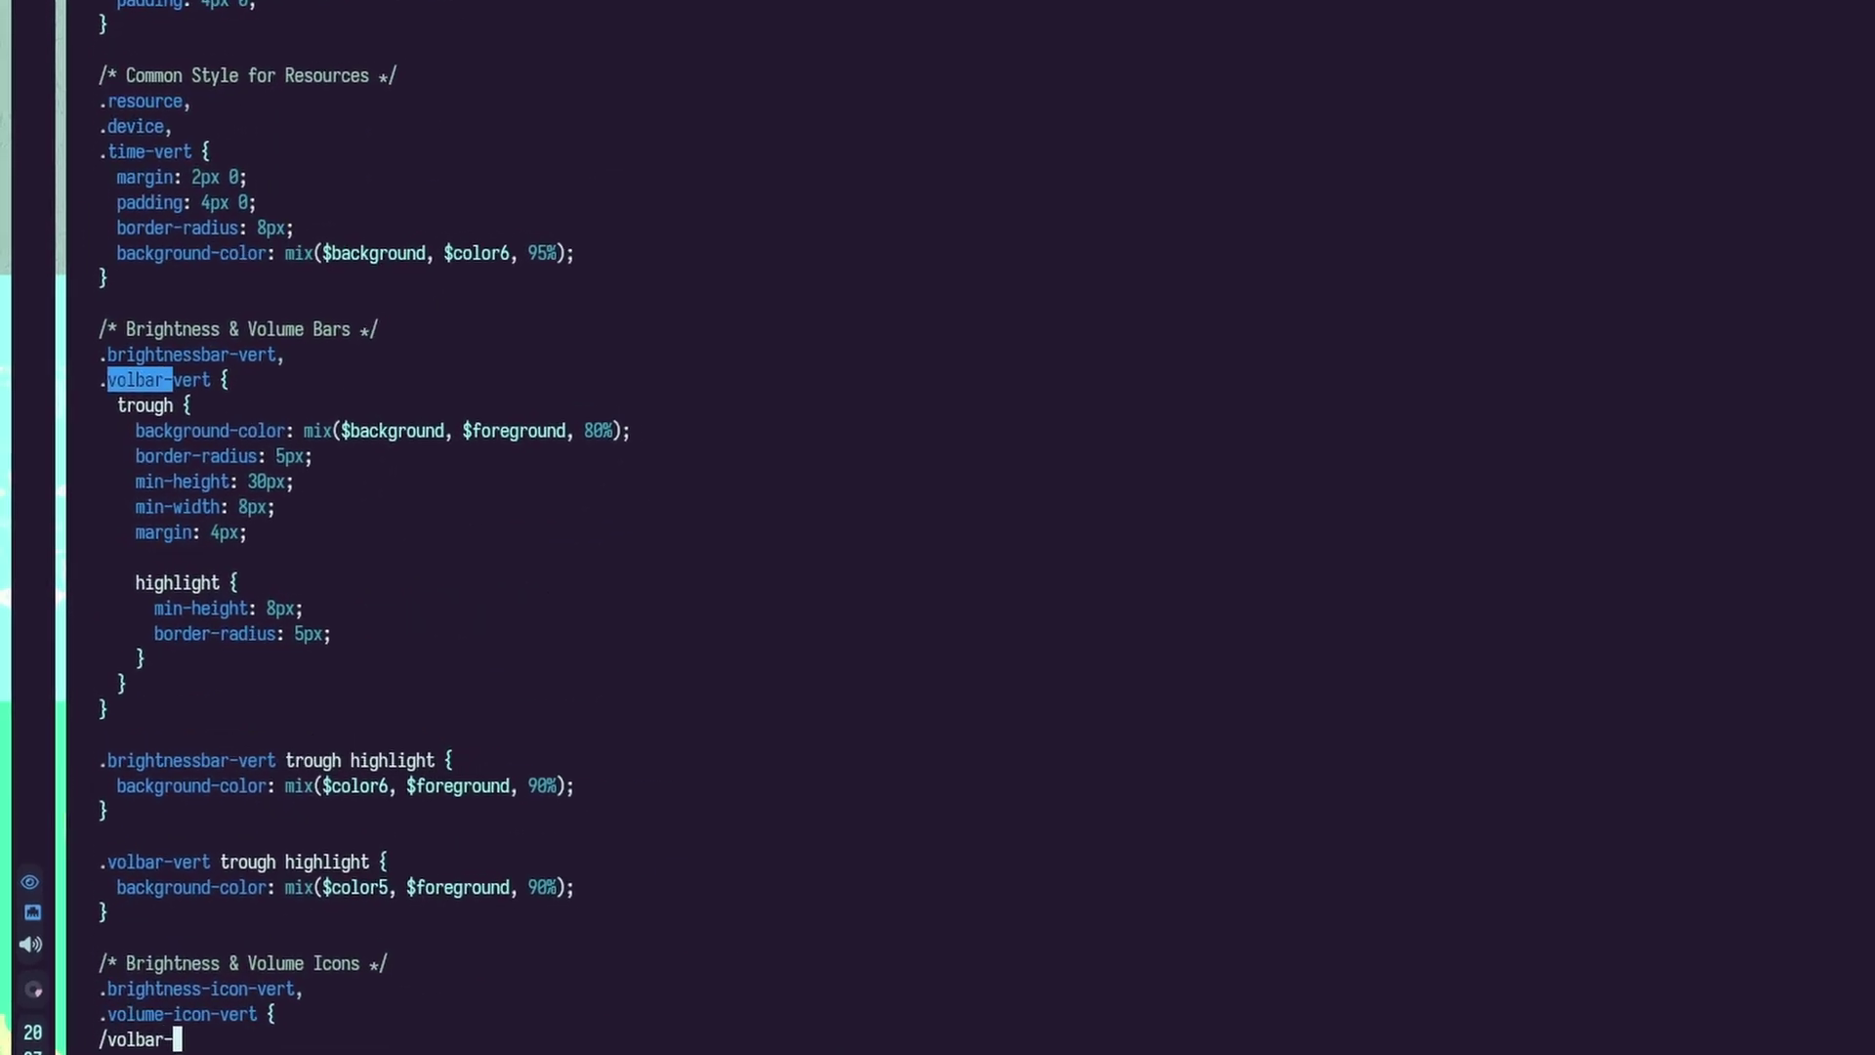
pyautogui.press('Return')
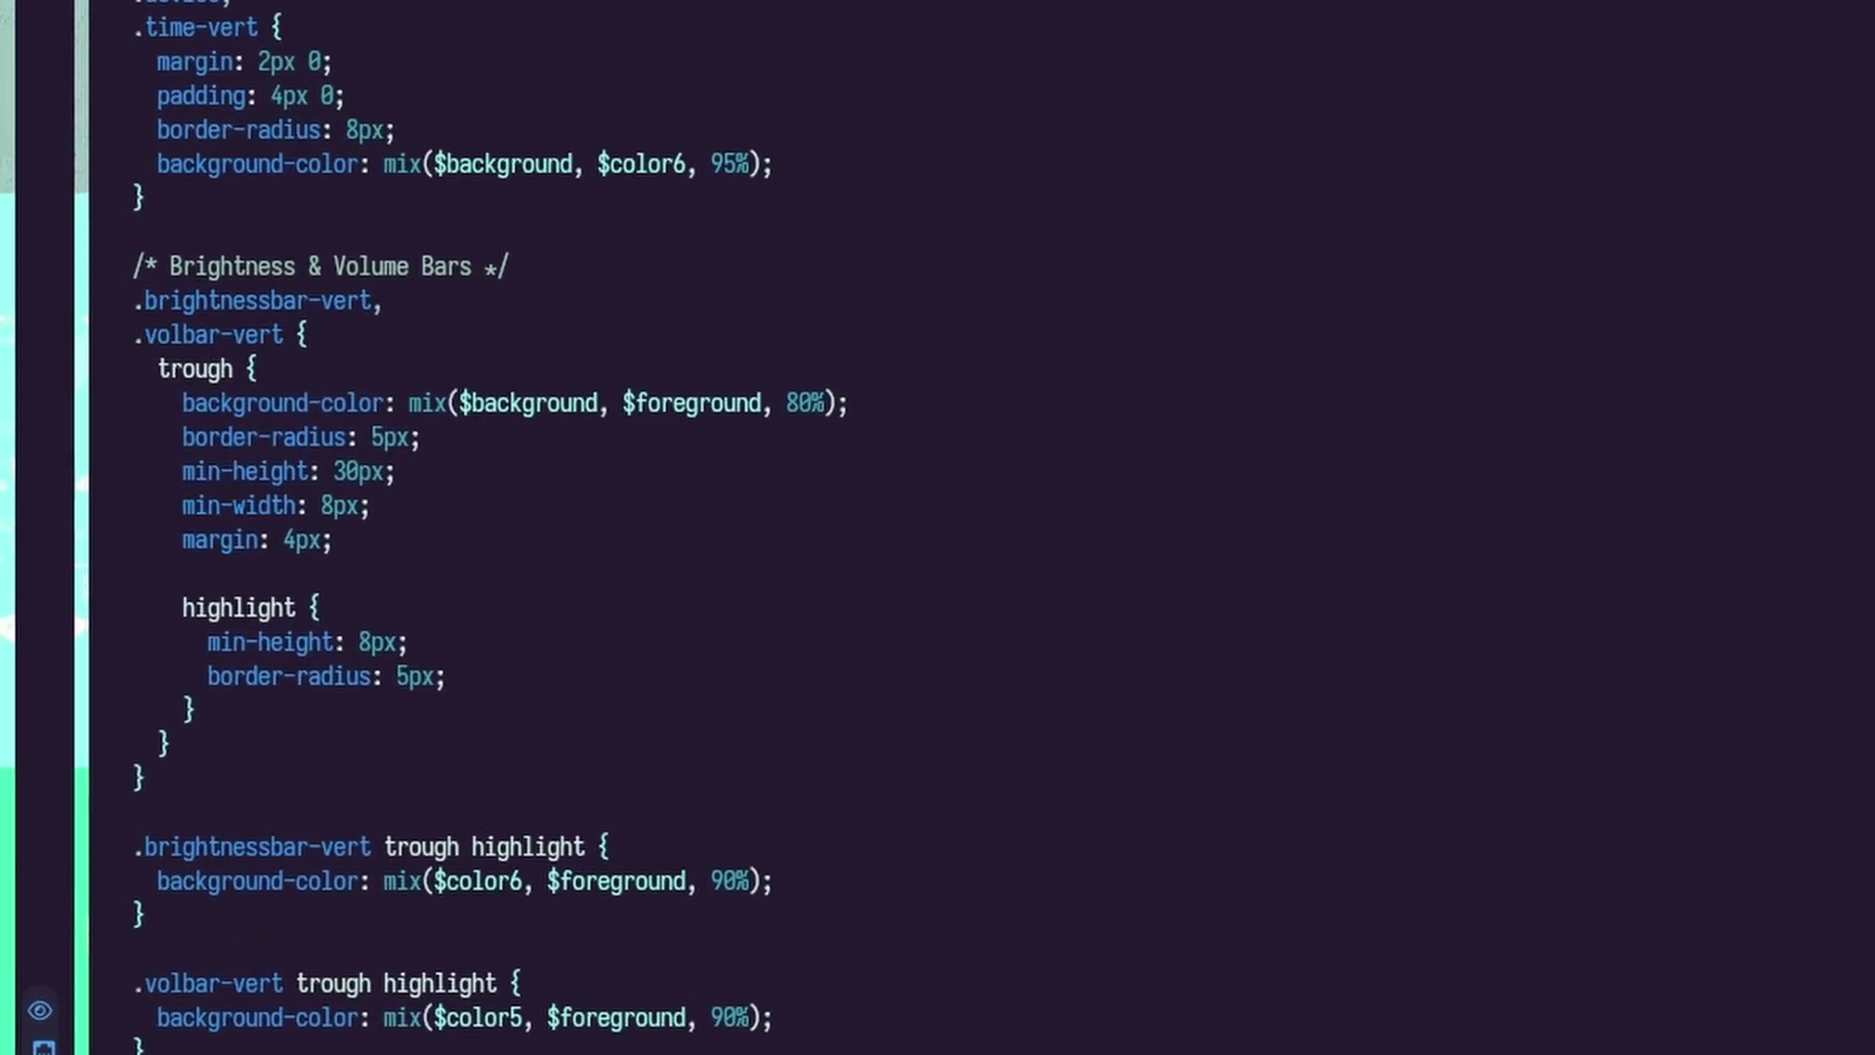
# Step: Change the trough margin from 4px to 8px and save side-bar.scss
pyautogui.press('j')
pyautogui.press('j')
pyautogui.press('j')
pyautogui.press('j')
pyautogui.press('j')
pyautogui.press('j')
pyautogui.press('j')
pyautogui.press('k')
pyautogui.press('l')
pyautogui.press('l')
pyautogui.press('l')
pyautogui.press('l')
pyautogui.press('l')
pyautogui.press('l')
pyautogui.press('l')
pyautogui.press('l')
pyautogui.press('l')
pyautogui.press('l')
pyautogui.press('l')
pyautogui.press('l')
pyautogui.press('l')
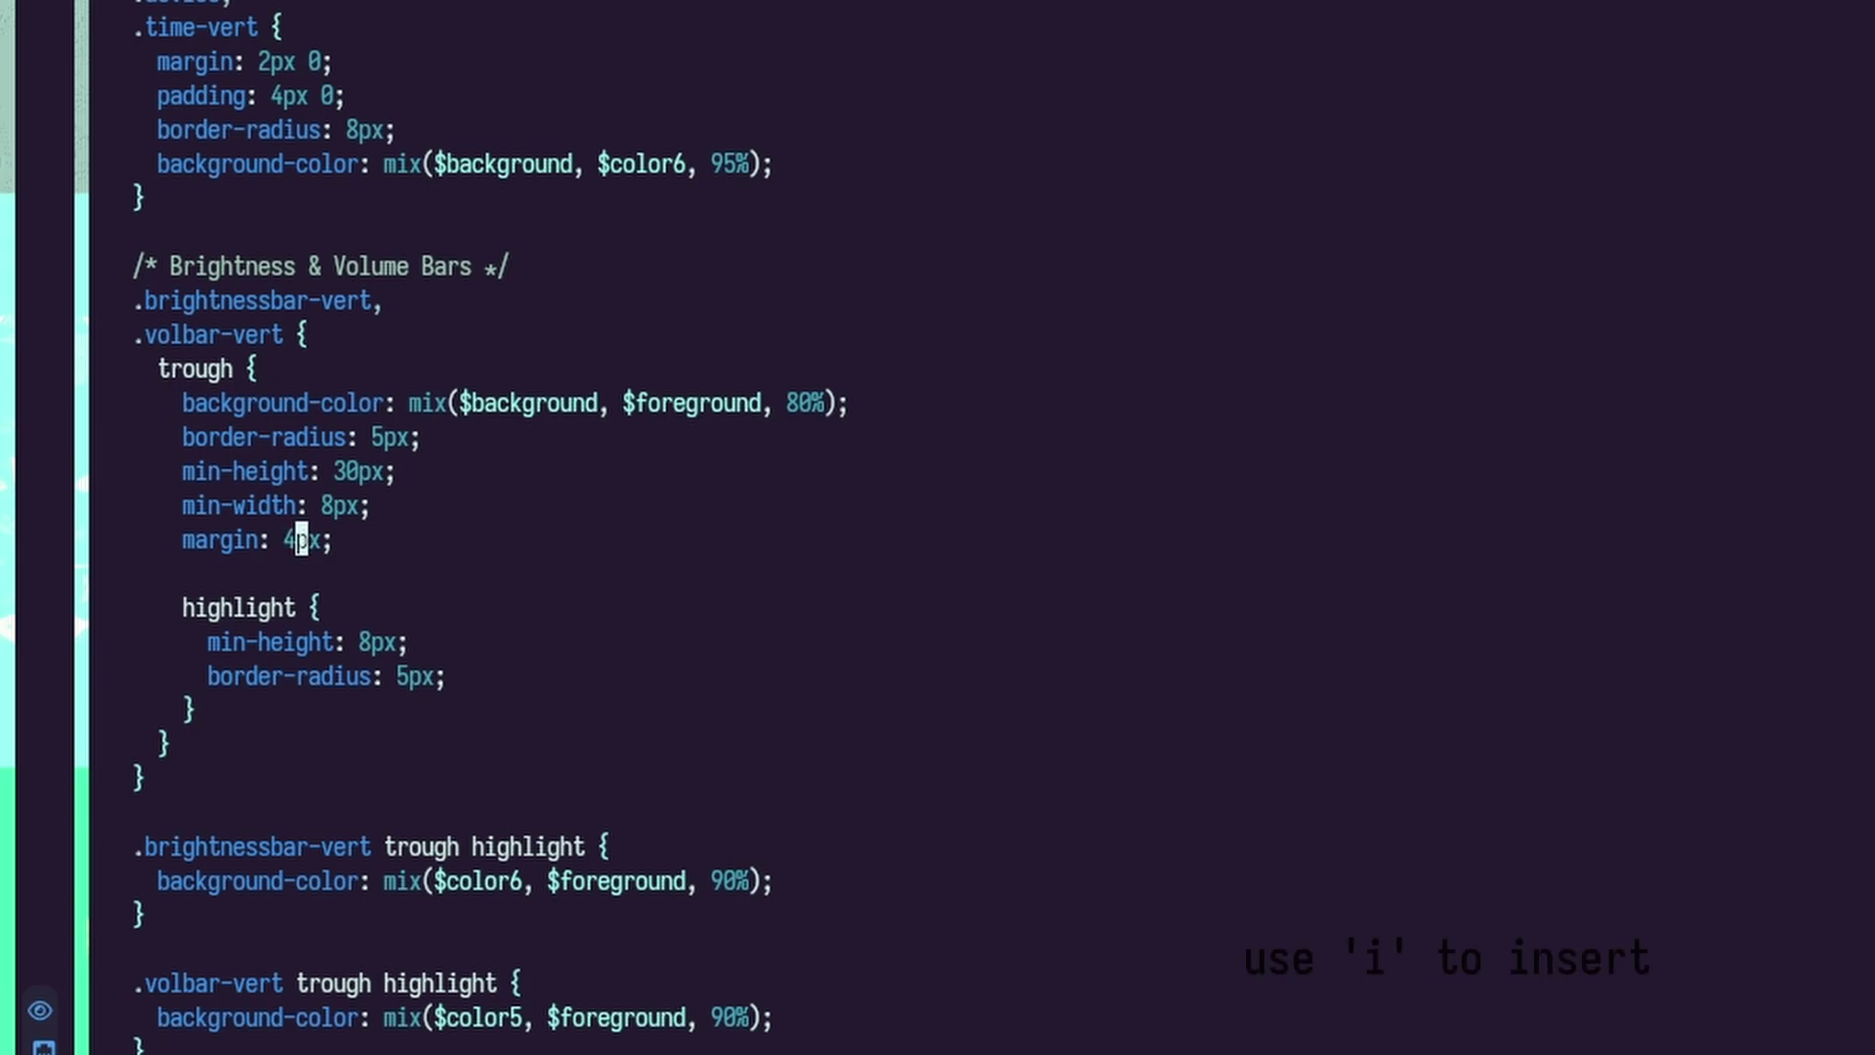
pyautogui.press('i')
pyautogui.press('BackSpace')
pyautogui.write('8')
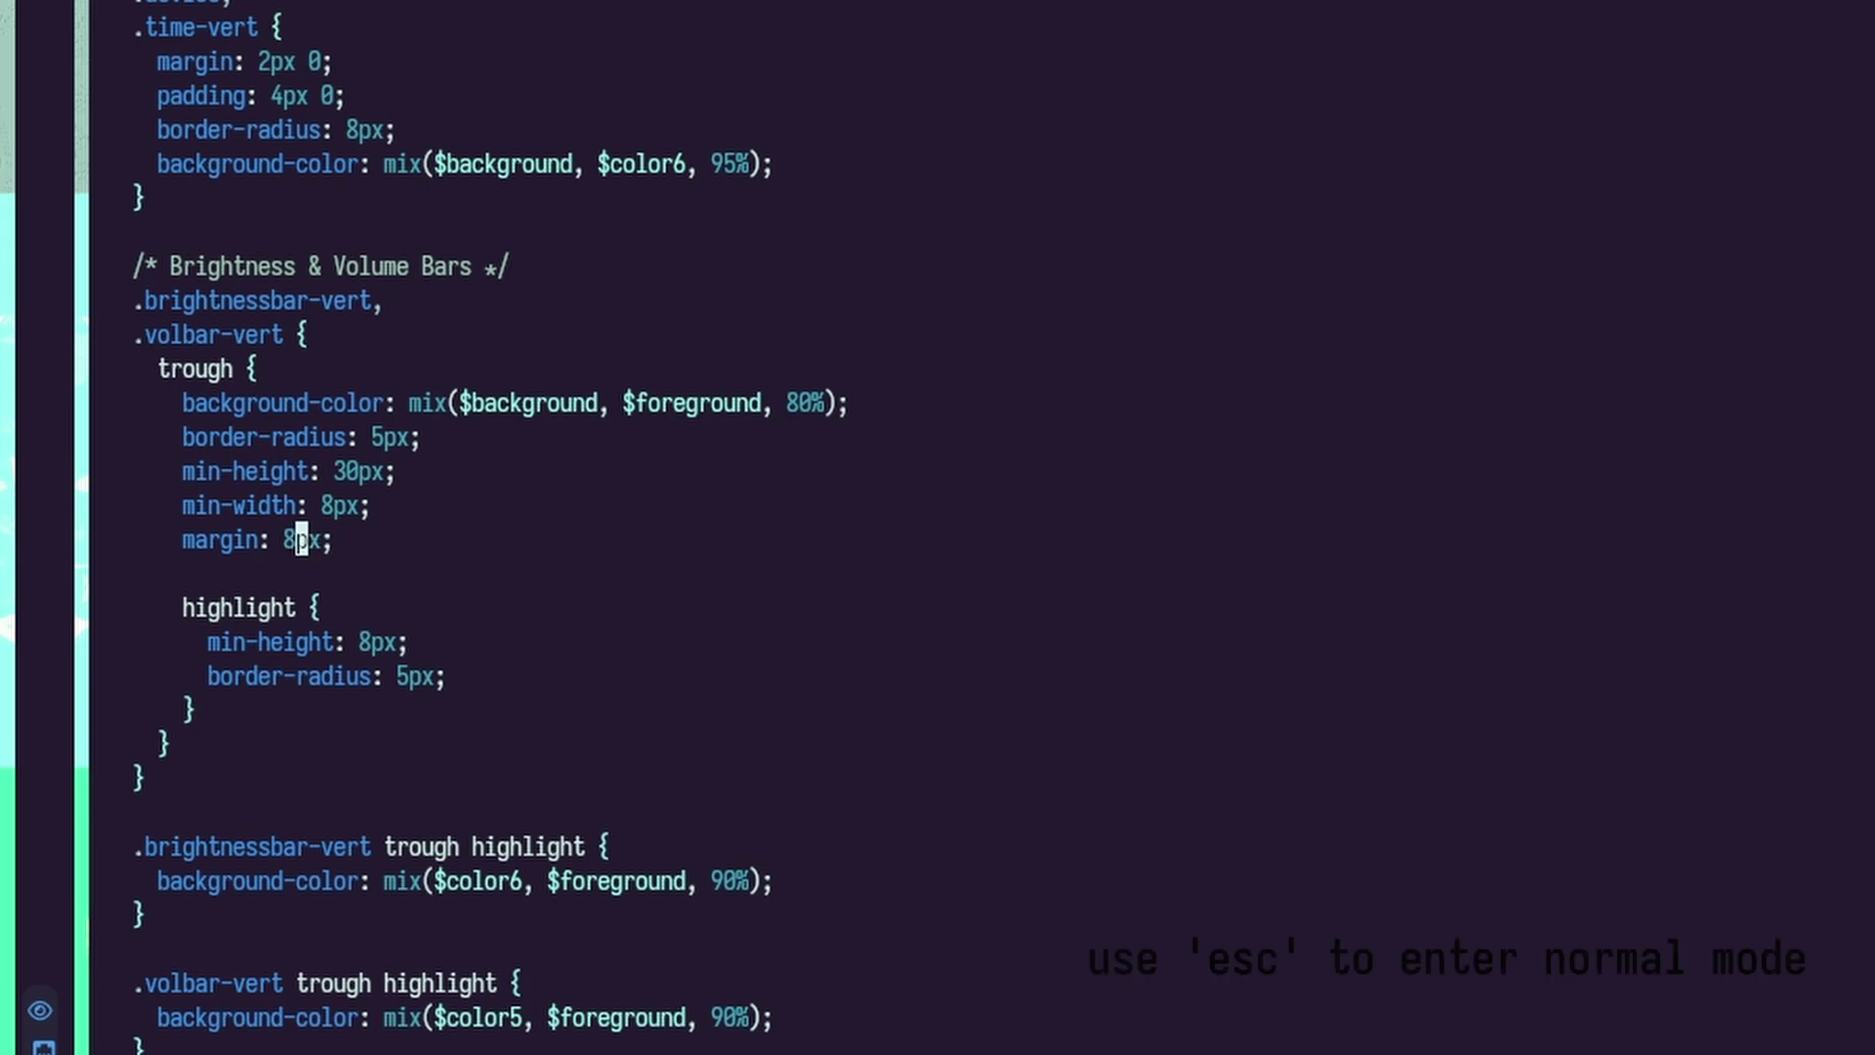
pyautogui.press('Escape')
pyautogui.write(':wa')
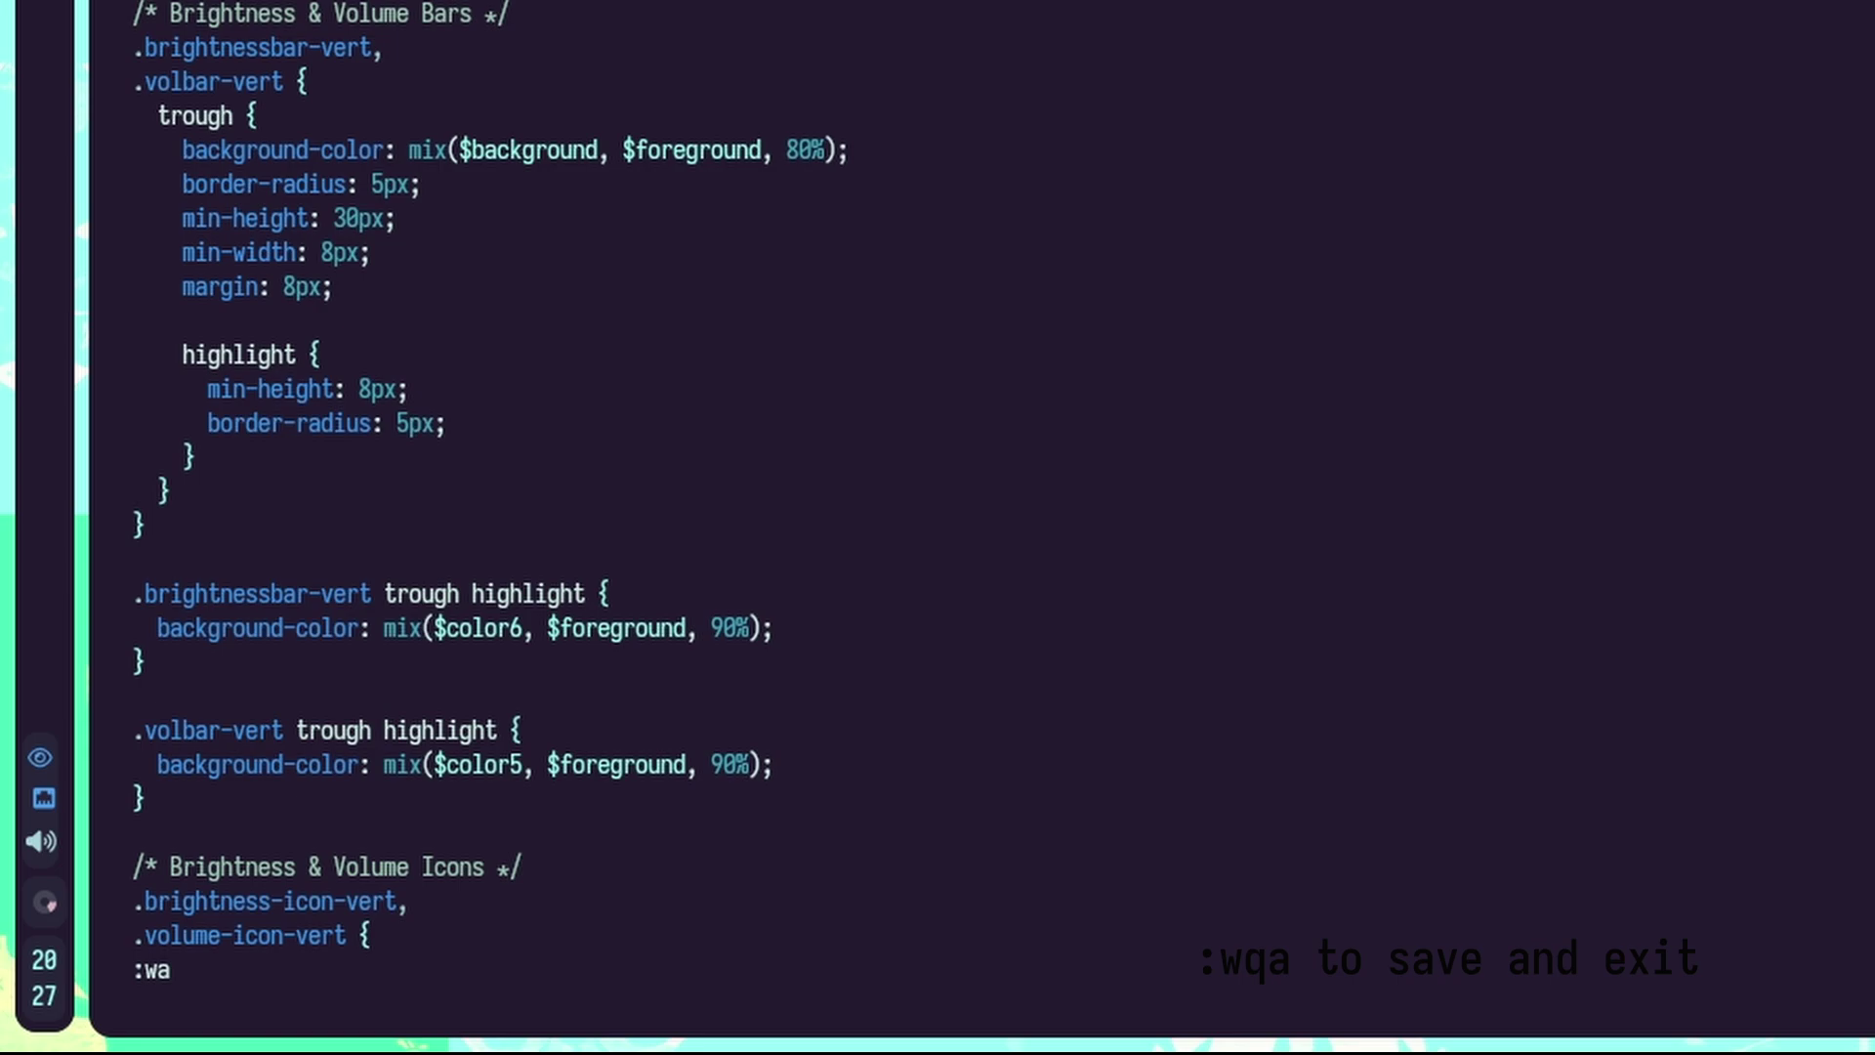
pyautogui.press('Return')
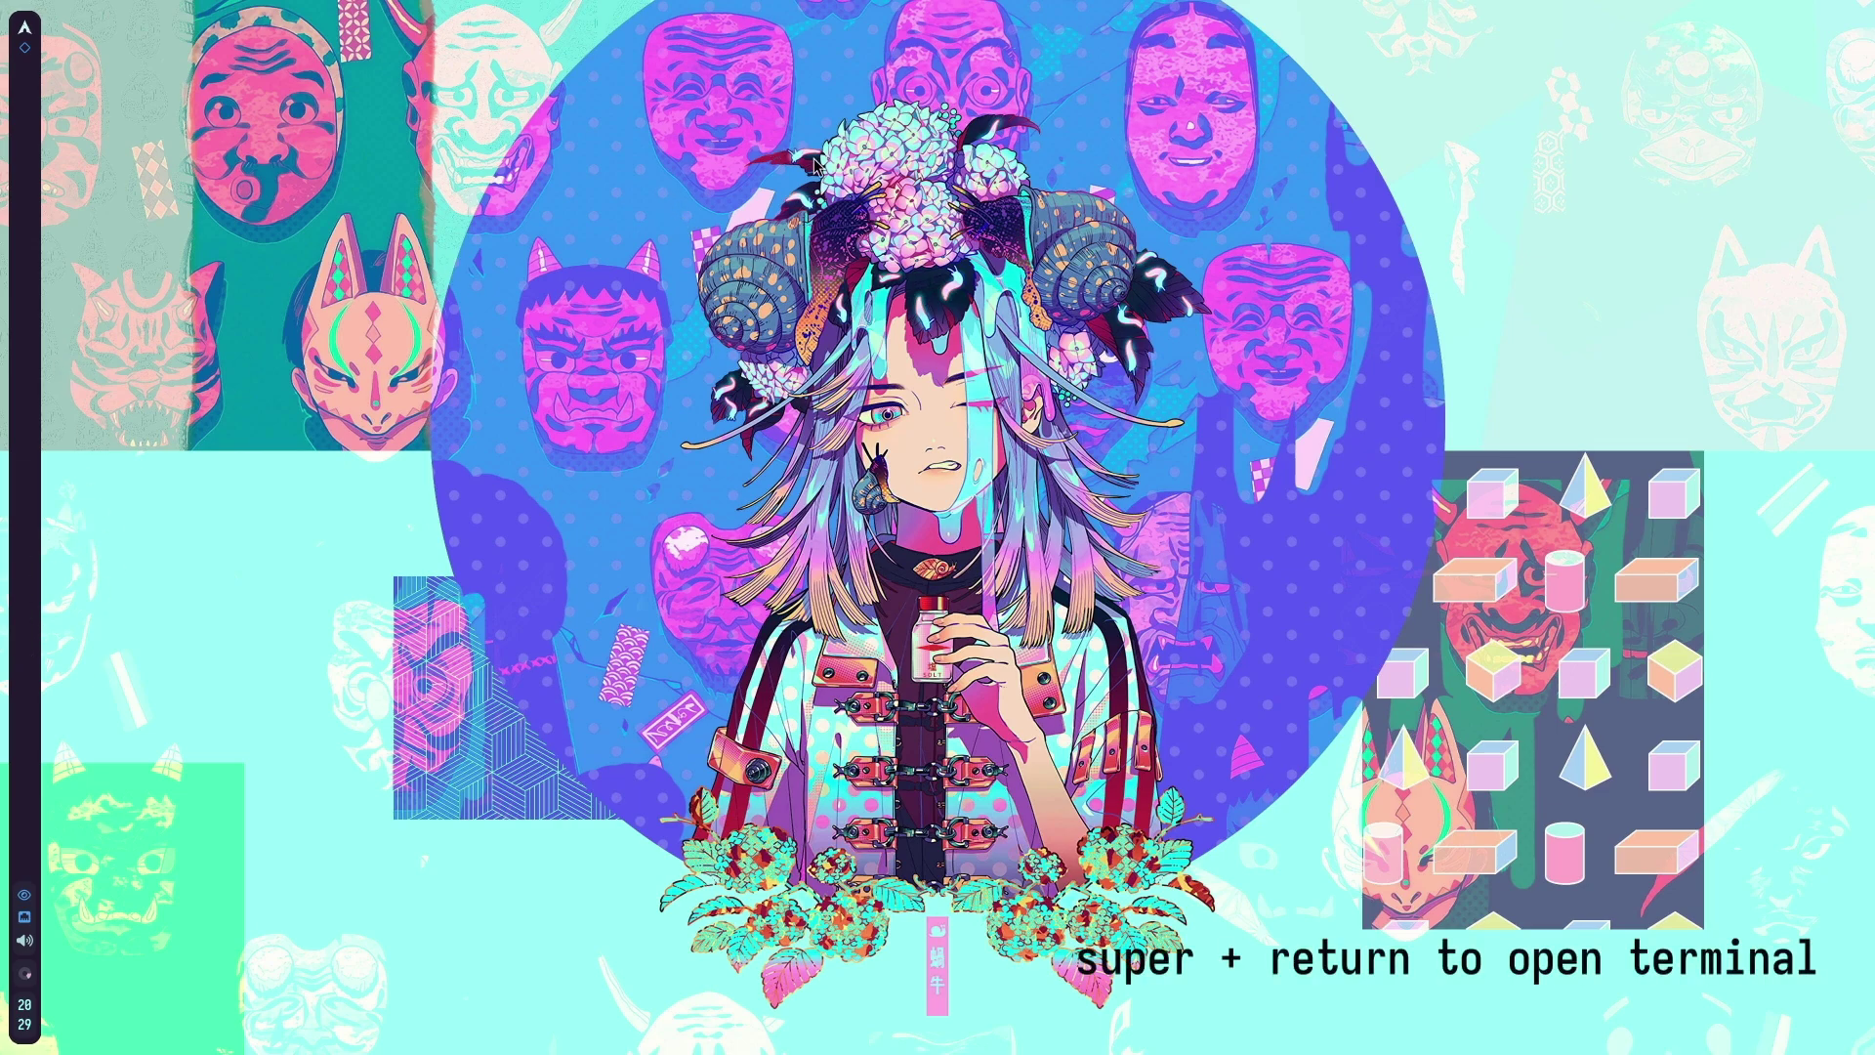
# Step: Open hyprland.conf in a new terminal and change the eww autostart window from side-bar to bar
pyautogui.press('super+Return')
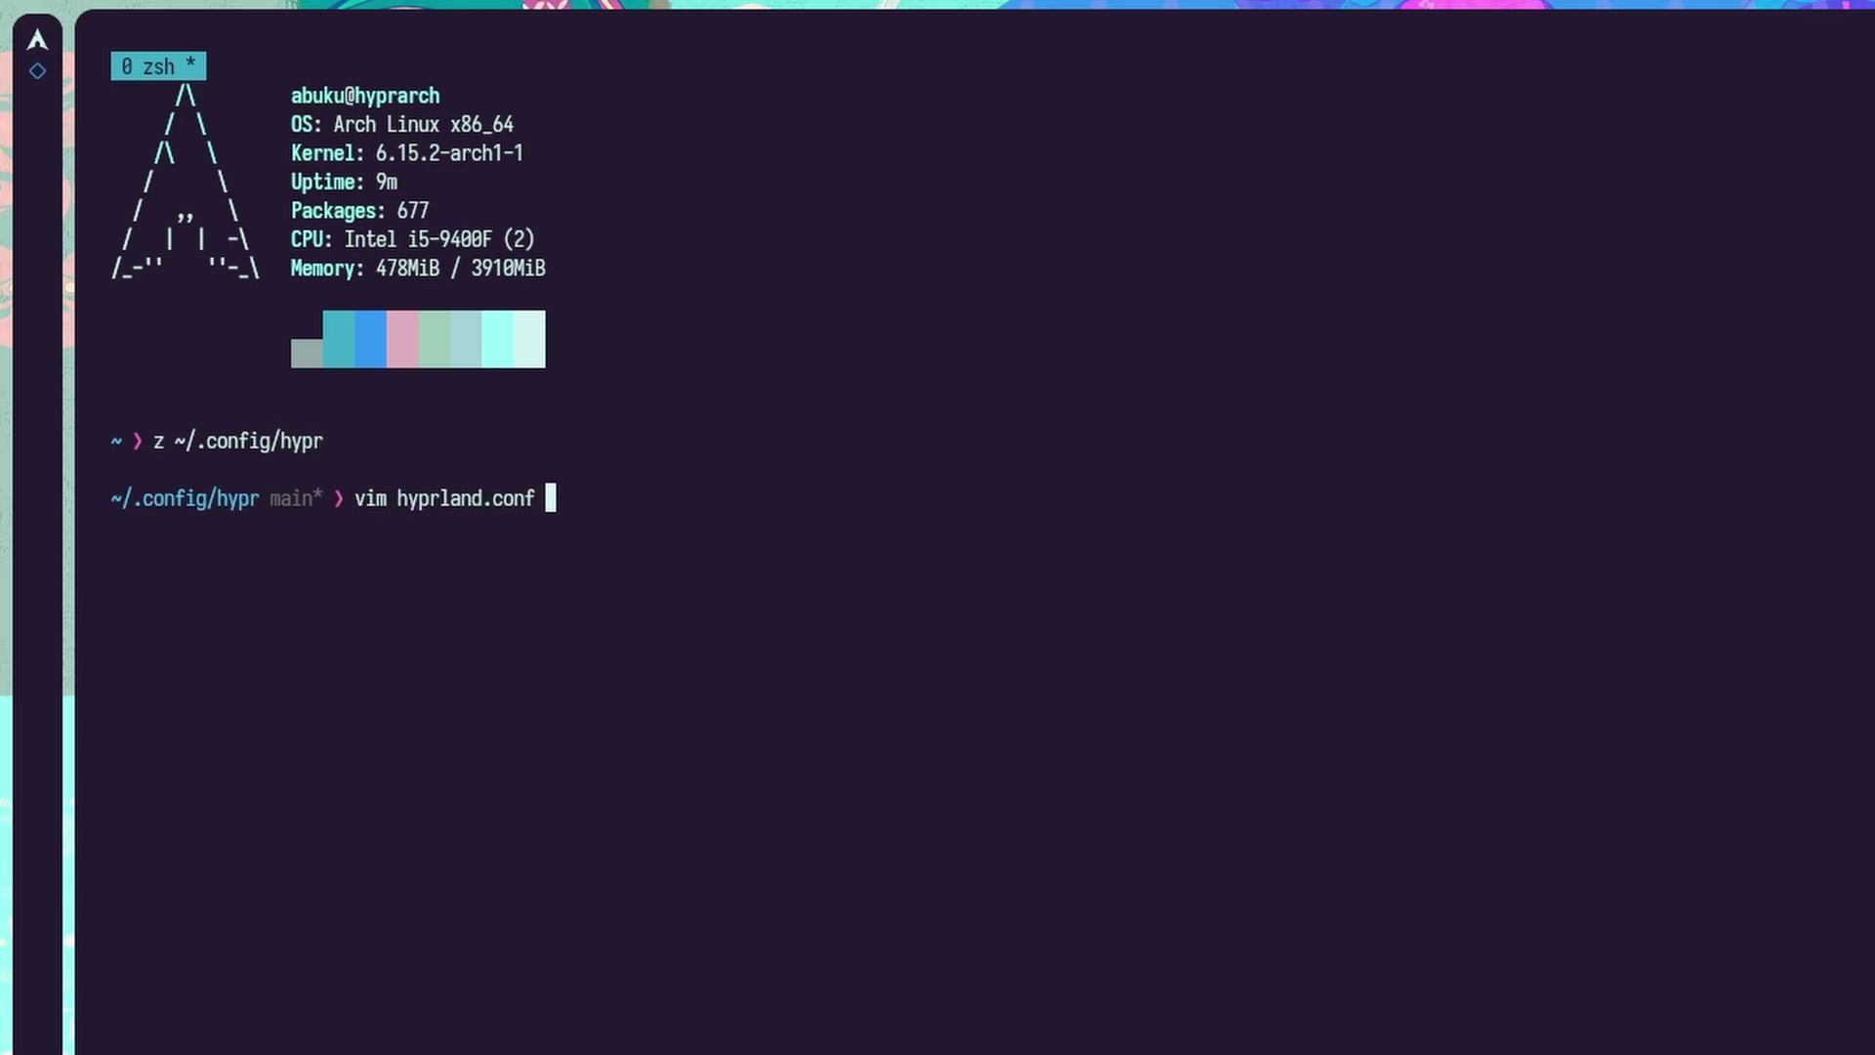
pyautogui.press('Return')
pyautogui.press('j')
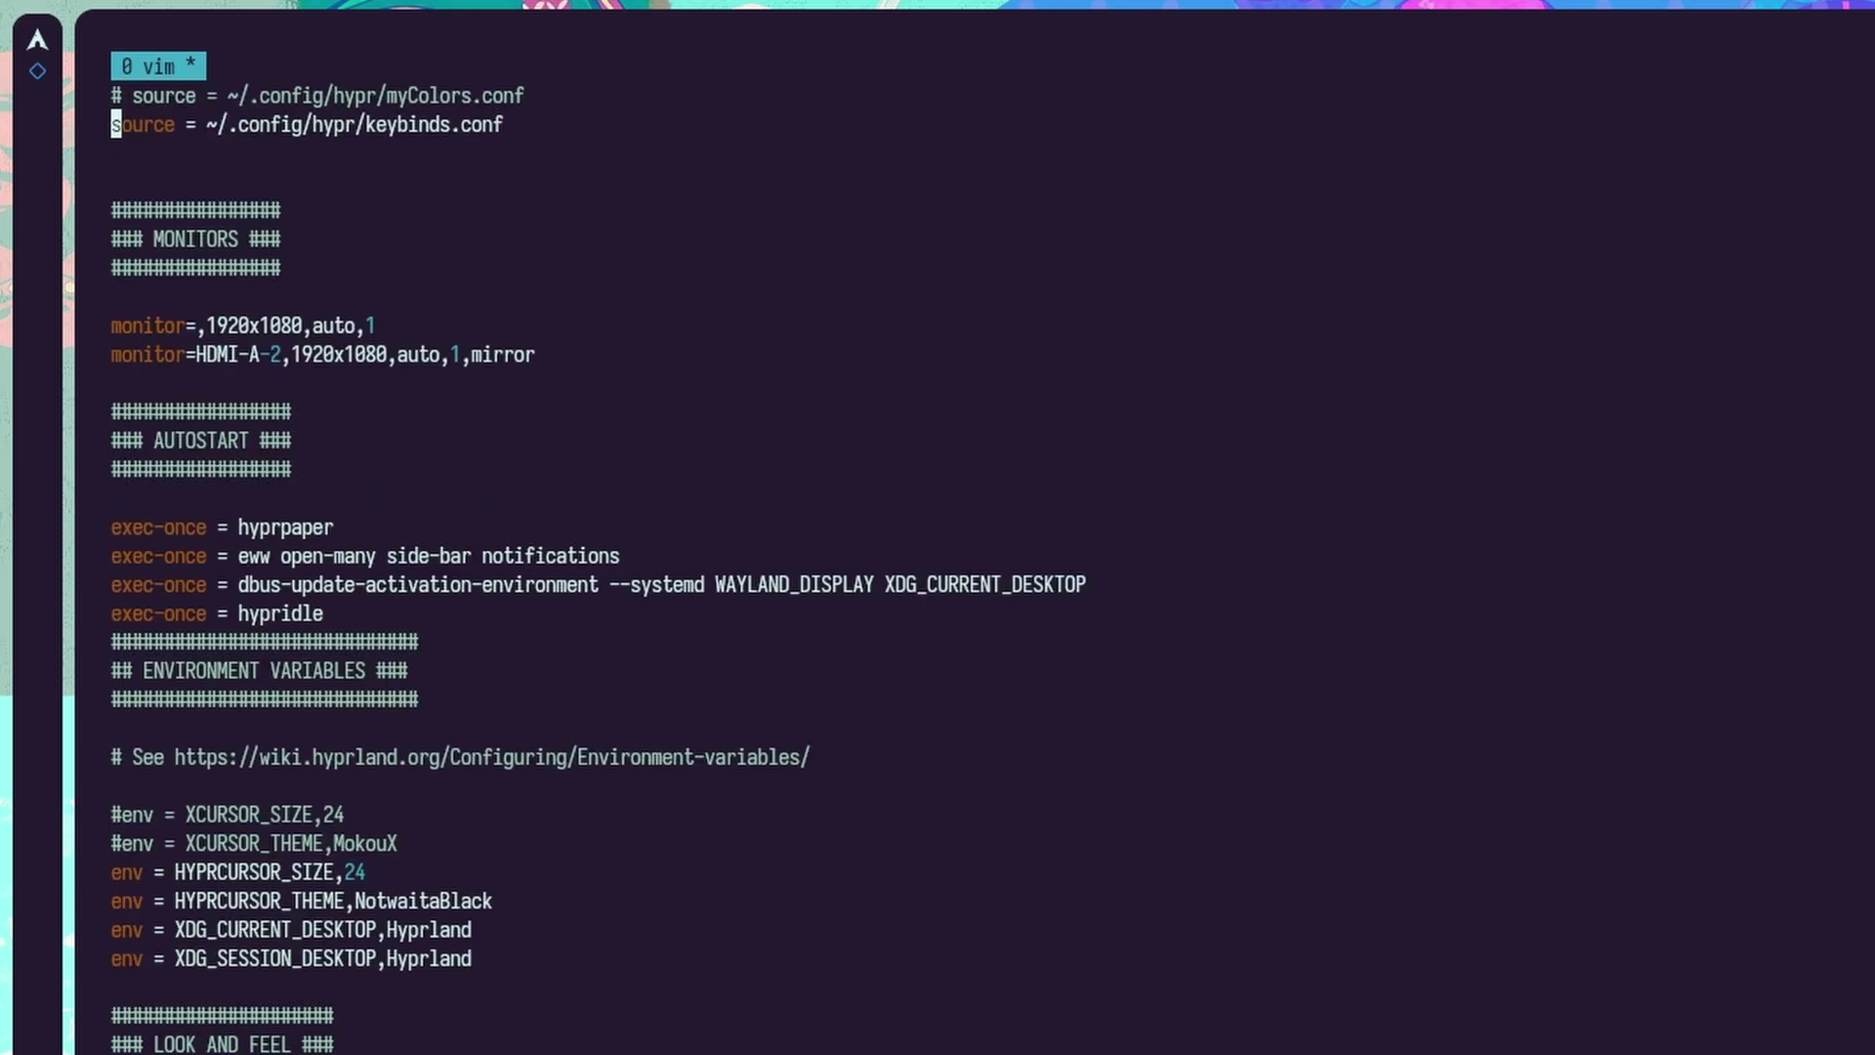
pyautogui.press('j')
pyautogui.press('j')
pyautogui.press('j')
pyautogui.press('j')
pyautogui.press('j')
pyautogui.press('j')
pyautogui.press('j')
pyautogui.press('j')
pyautogui.press('j')
pyautogui.press('j')
pyautogui.press('j')
pyautogui.press('j')
pyautogui.press('j')
pyautogui.press('j')
pyautogui.press('j')
pyautogui.press('j')
pyautogui.press('j')
pyautogui.press('k')
pyautogui.press('k')
pyautogui.press('l')
pyautogui.press('l')
pyautogui.press('l')
pyautogui.press('l')
pyautogui.press('l')
pyautogui.press('l')
pyautogui.press('l')
pyautogui.press('l')
pyautogui.press('l')
pyautogui.press('l')
pyautogui.press('l')
pyautogui.press('l')
pyautogui.press('l')
pyautogui.press('l')
pyautogui.press('l')
pyautogui.press('l')
pyautogui.press('l')
pyautogui.press('l')
pyautogui.press('l')
pyautogui.press('l')
pyautogui.press('l')
pyautogui.press('x')
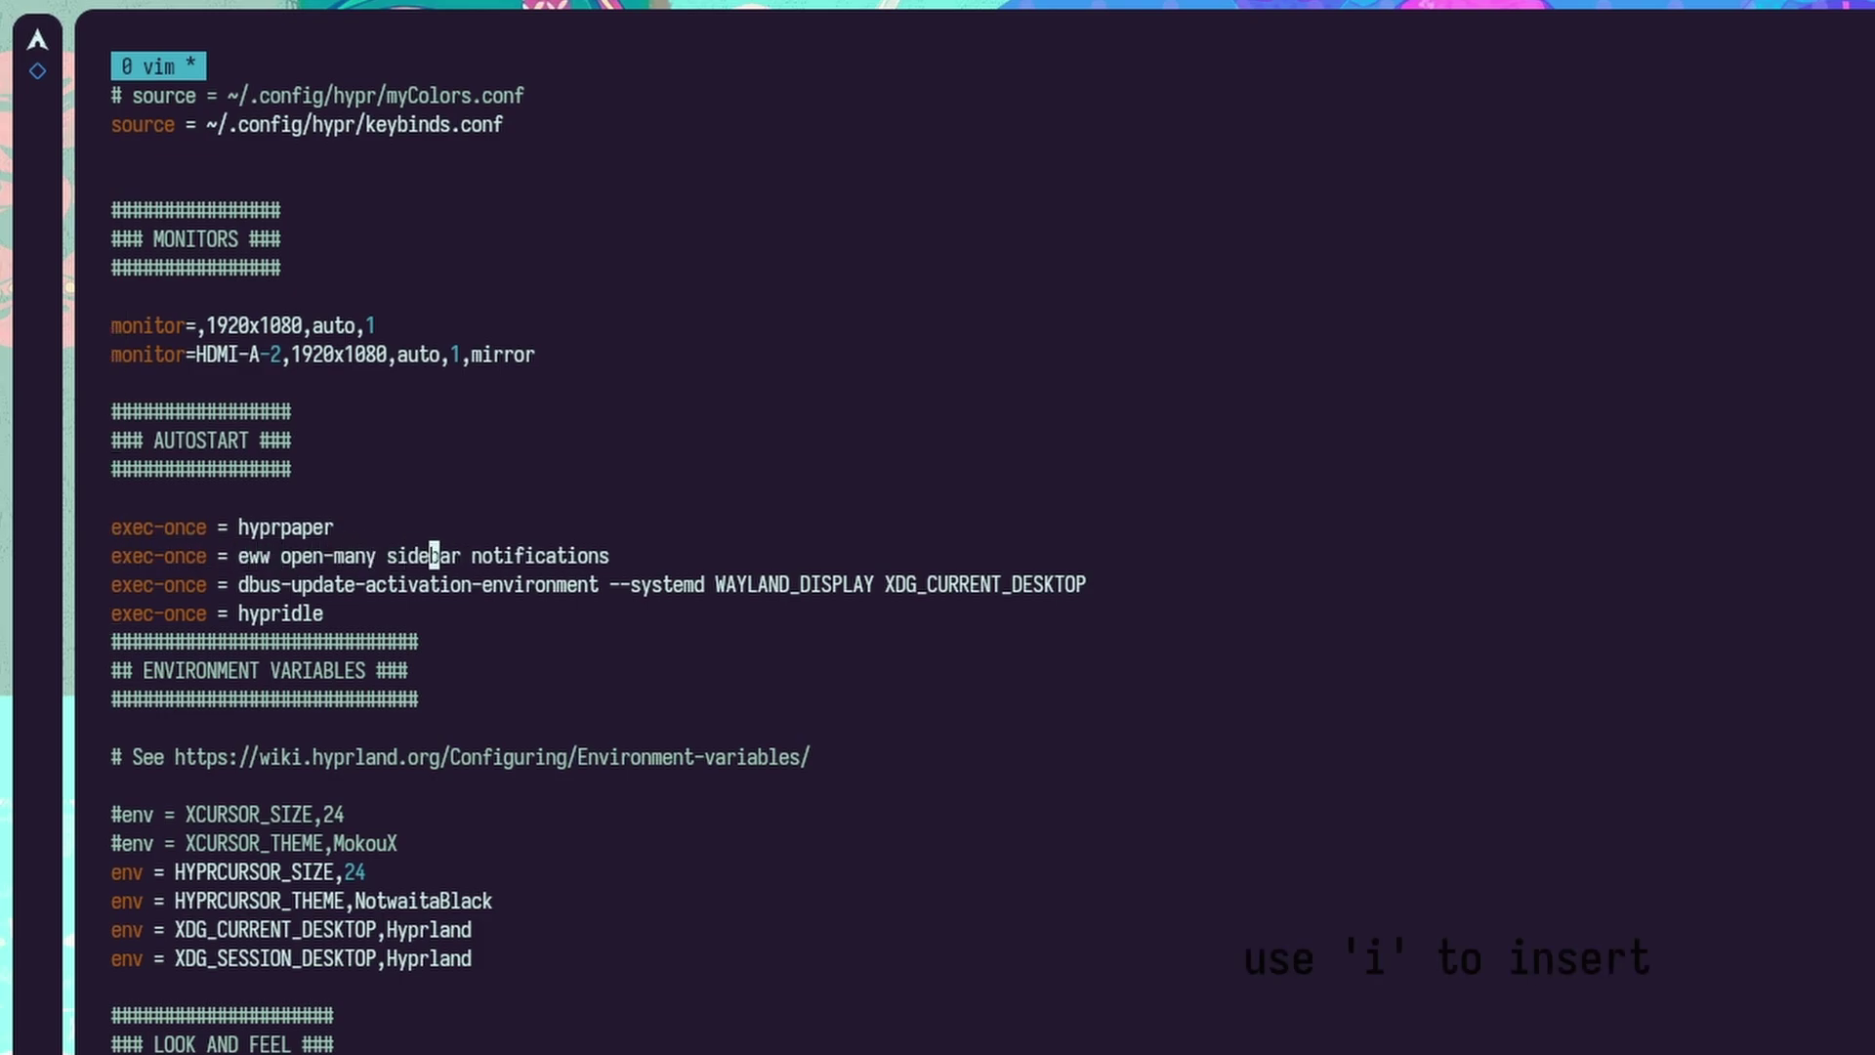
pyautogui.press('X')
pyautogui.press('X')
pyautogui.press('X')
pyautogui.press('X')
pyautogui.press('j')
pyautogui.press('k')
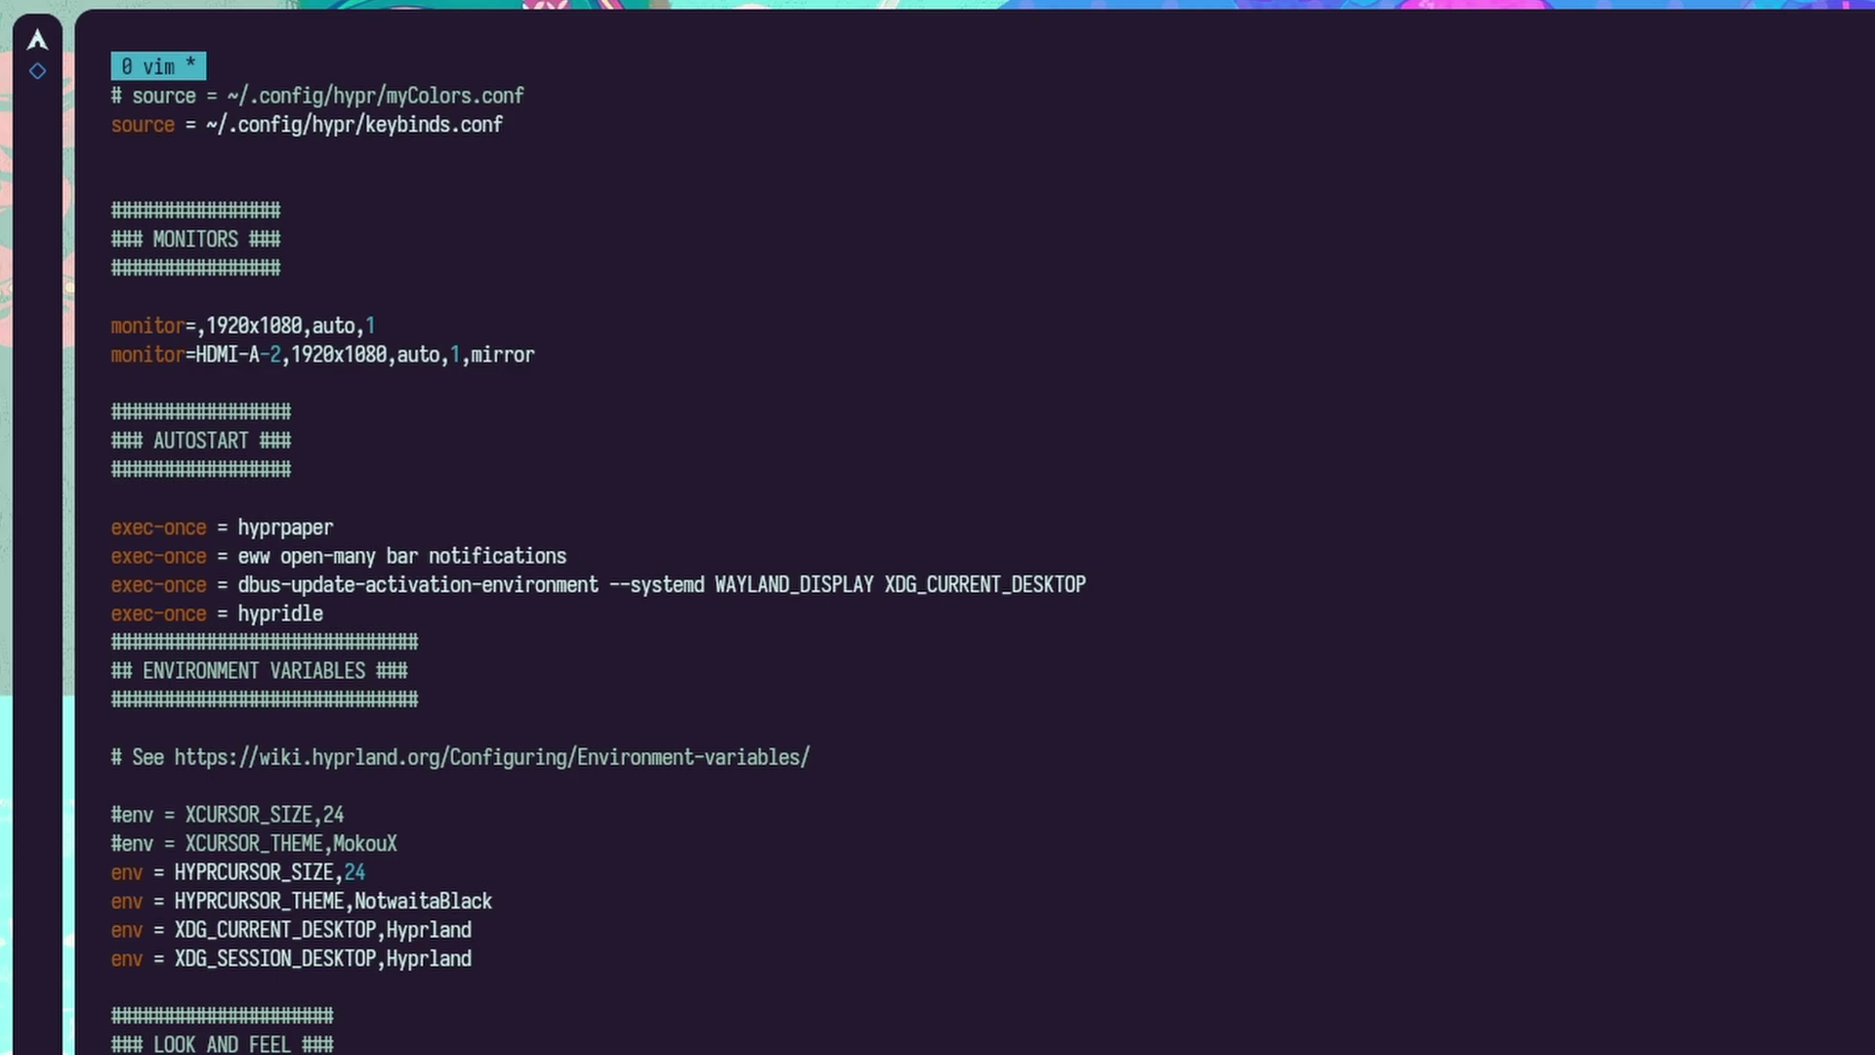
# Step: Change the workspaces animation style from slidevert to slide, then save and quit Vim
pyautogui.press('j')
pyautogui.press('j')
pyautogui.press('j')
pyautogui.press('j')
pyautogui.press('j')
pyautogui.press('j')
pyautogui.press('j')
pyautogui.press('j')
pyautogui.press('j')
pyautogui.press('j')
pyautogui.press('j')
pyautogui.press('j')
pyautogui.press('j')
pyautogui.press('j')
pyautogui.press('j')
pyautogui.press('j')
pyautogui.press('j')
pyautogui.press('j')
pyautogui.press('j')
pyautogui.press('j')
pyautogui.press('j')
pyautogui.press('j')
pyautogui.press('j')
pyautogui.press('j')
pyautogui.press('j')
pyautogui.press('j')
pyautogui.press('j')
pyautogui.press('j')
pyautogui.press('j')
pyautogui.press('j')
pyautogui.press('j')
pyautogui.press('j')
pyautogui.press('j')
pyautogui.press('j')
pyautogui.press('j')
pyautogui.press('j')
pyautogui.press('j')
pyautogui.press('j')
pyautogui.press('j')
pyautogui.press('j')
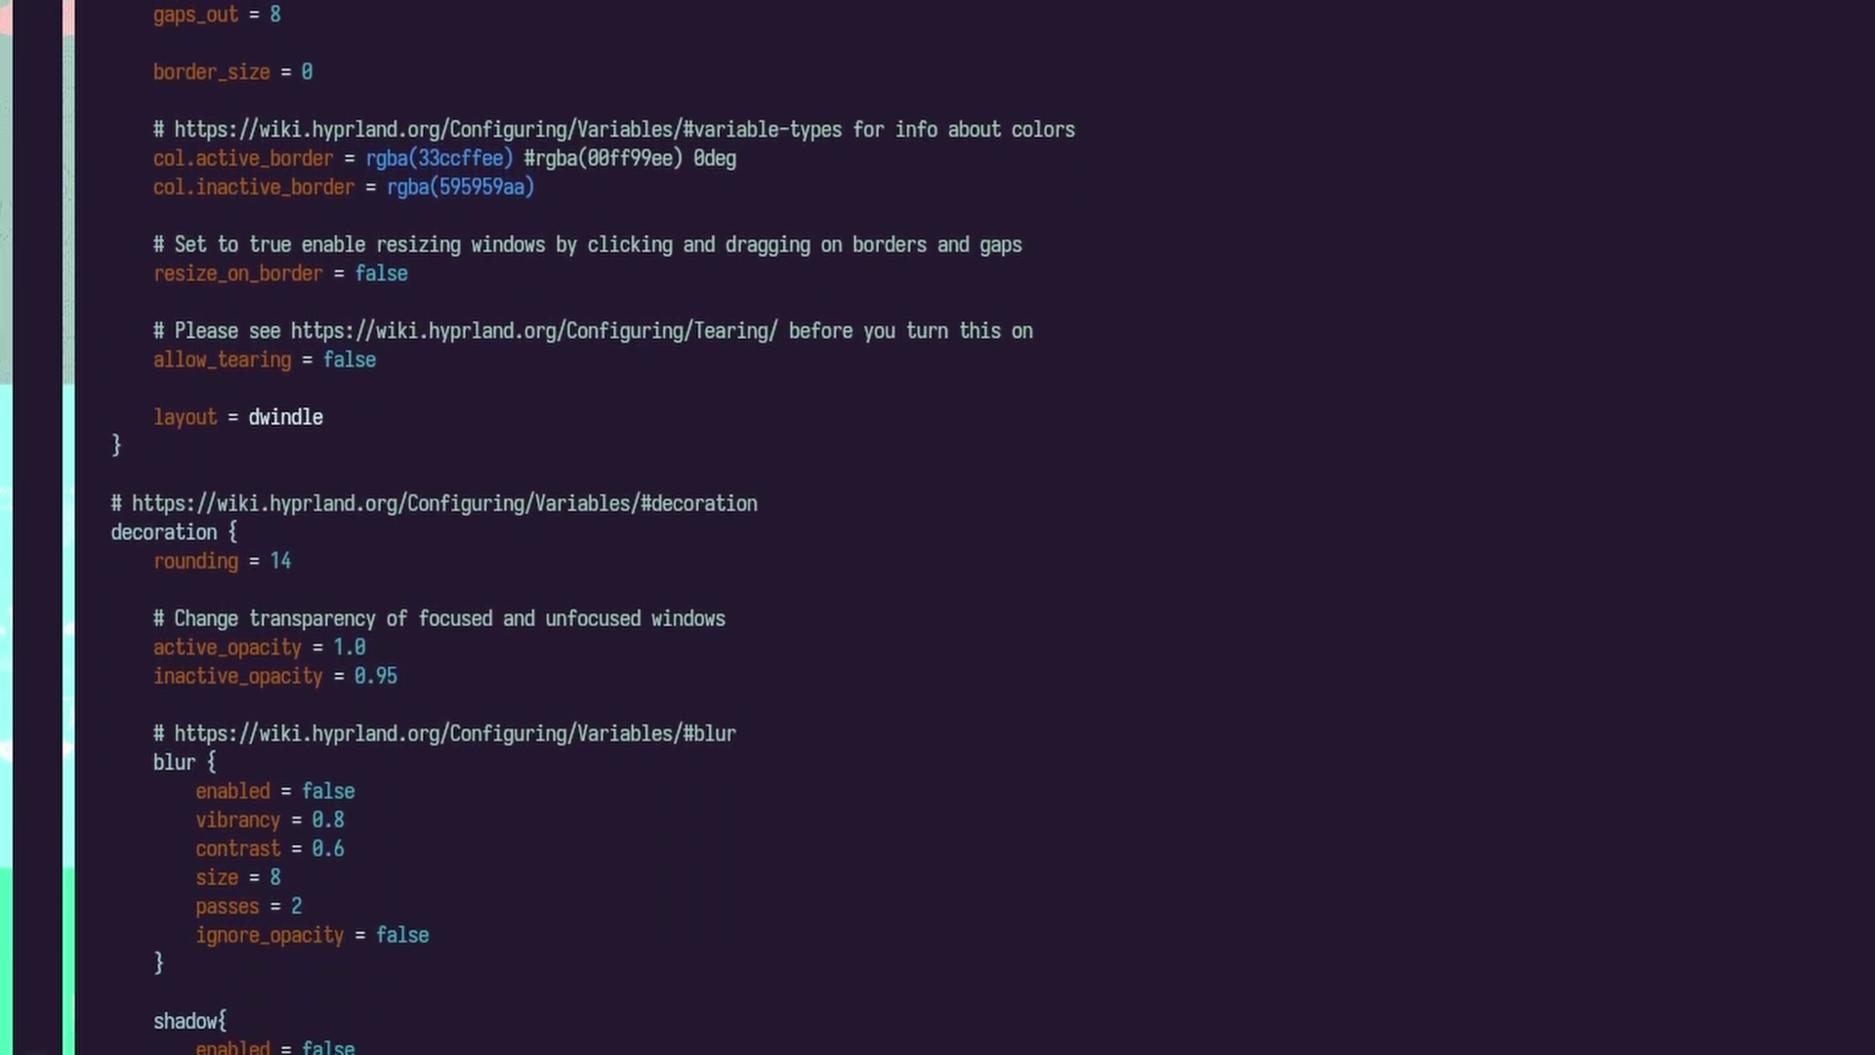
pyautogui.press('k')
pyautogui.press('k')
pyautogui.press('k')
pyautogui.press('k')
pyautogui.press('k')
pyautogui.press('k')
pyautogui.press('k')
pyautogui.press('k')
pyautogui.press('k')
pyautogui.press('k')
pyautogui.press('k')
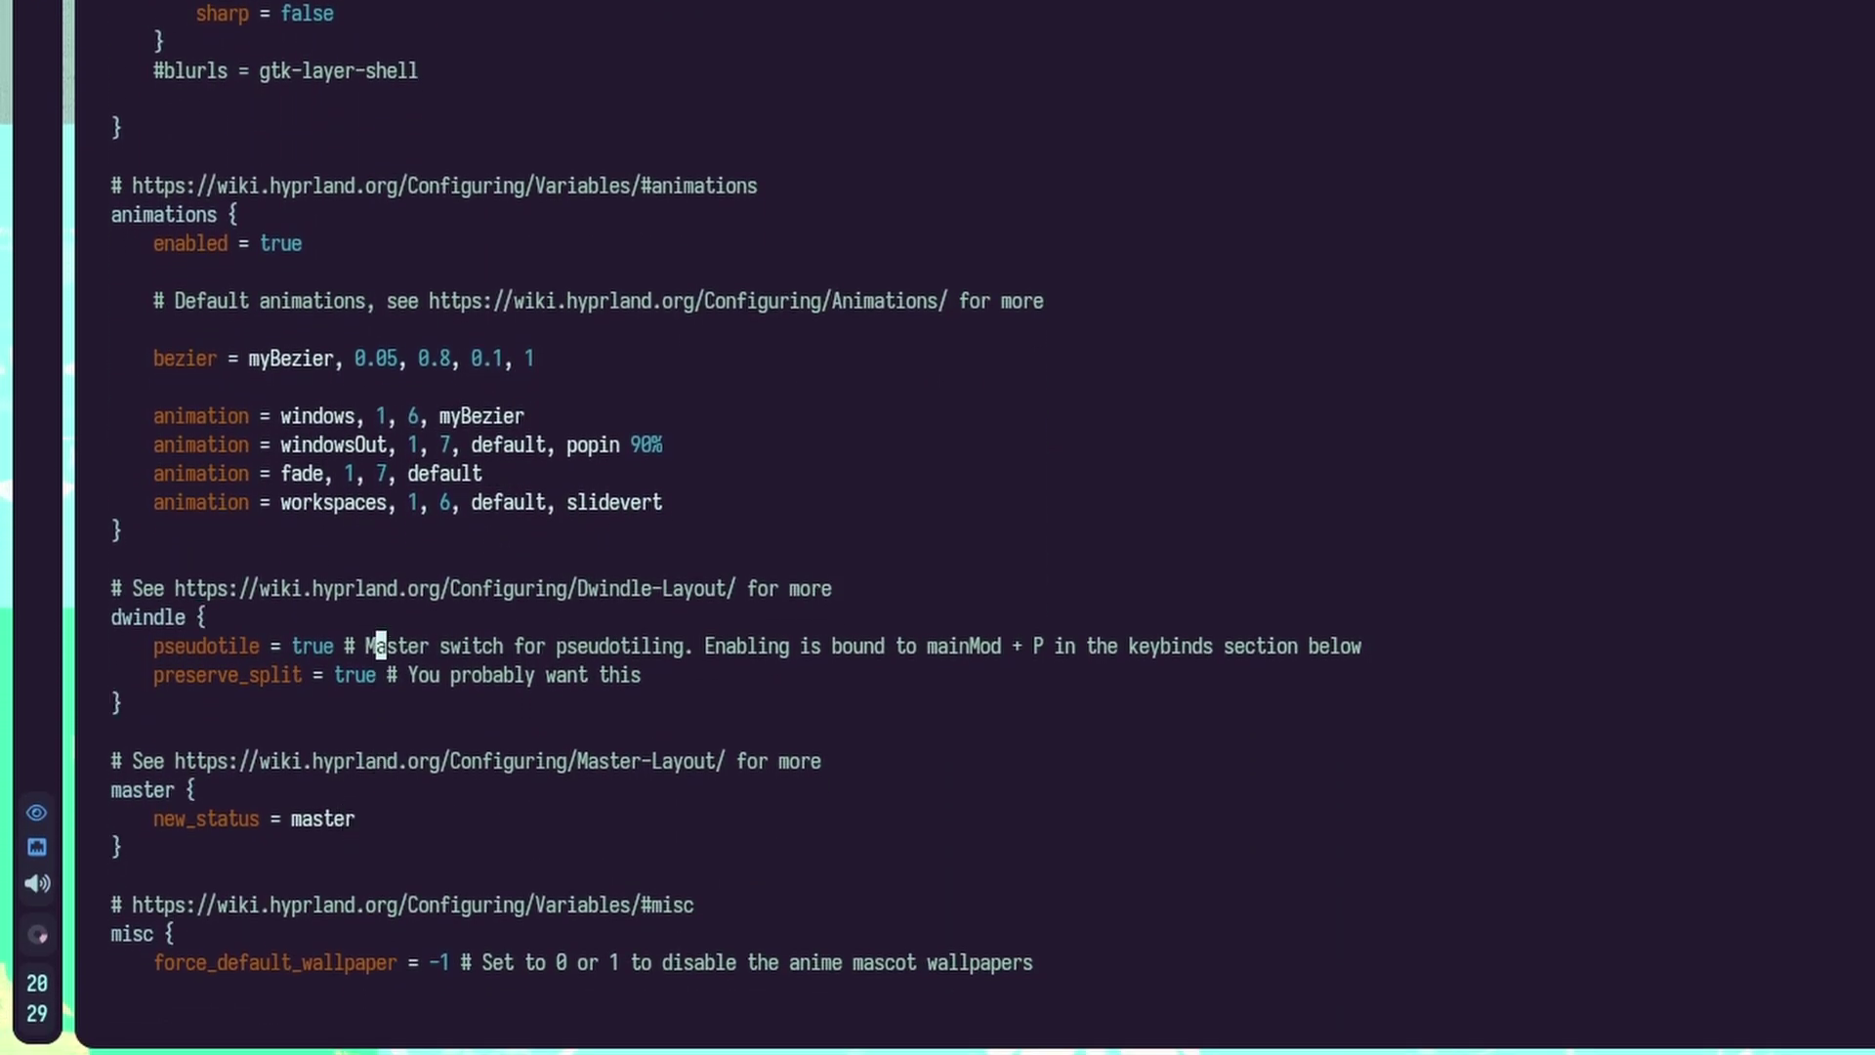
pyautogui.press('w')
pyautogui.press('w')
pyautogui.press('w')
pyautogui.press('w')
pyautogui.press('l')
pyautogui.press('l')
pyautogui.press('l')
pyautogui.press('l')
pyautogui.press('l')
pyautogui.press('e')
pyautogui.press('a')
pyautogui.press('BackSpace')
pyautogui.press('BackSpace')
pyautogui.press('BackSpace')
pyautogui.press('BackSpace')
pyautogui.press('Escape')
pyautogui.write(':wa')
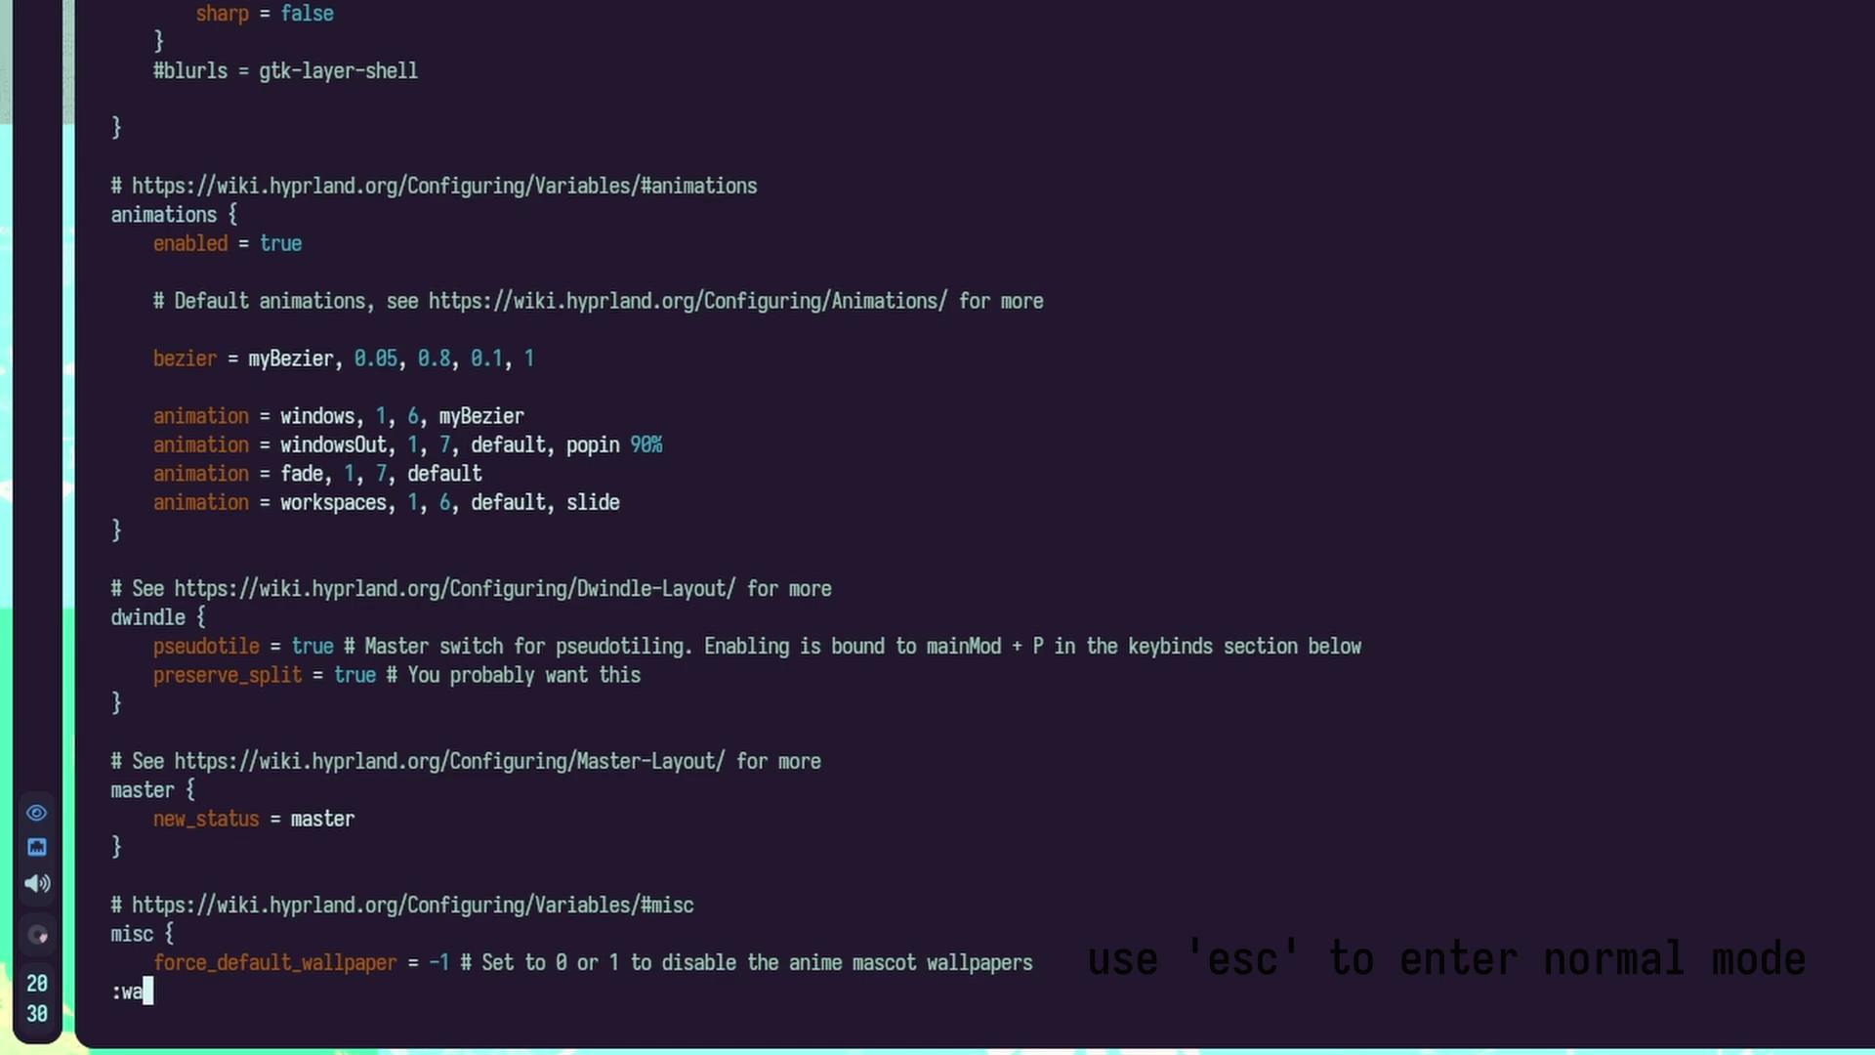
pyautogui.press('Return')
pyautogui.write(':wqa')
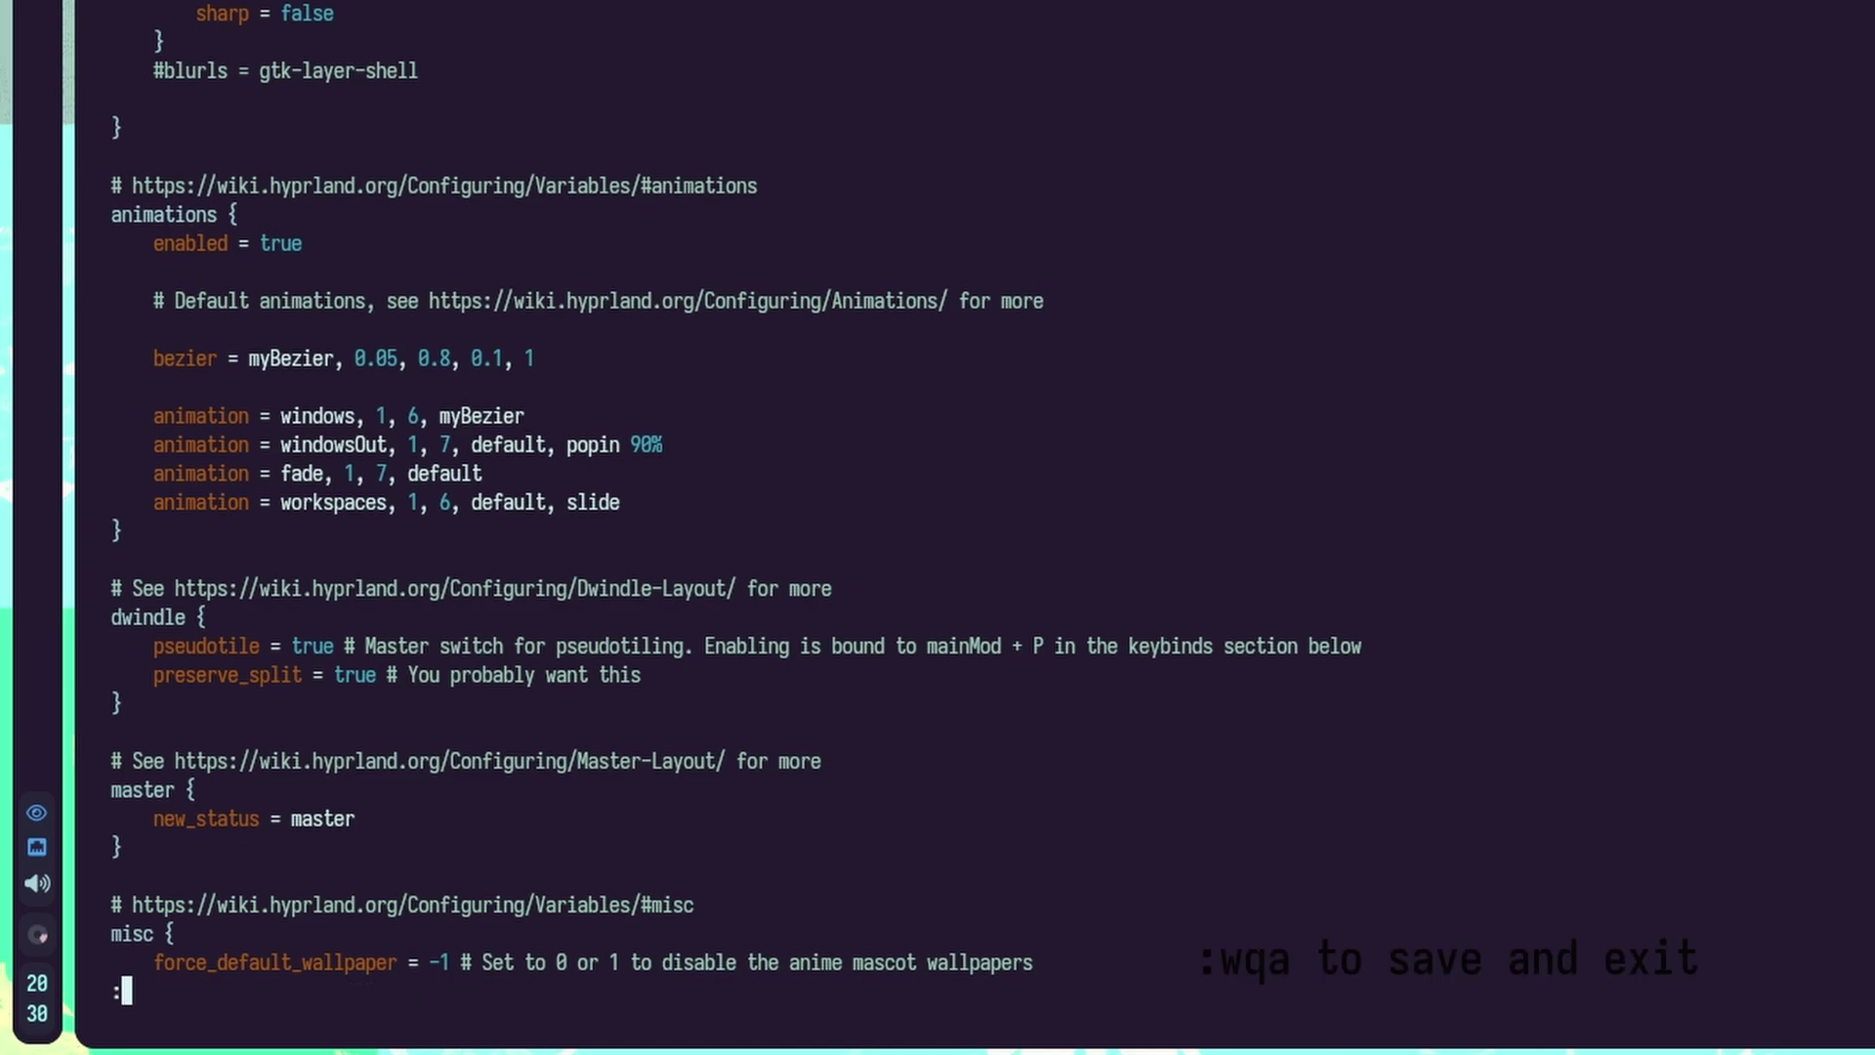
pyautogui.press('Return')
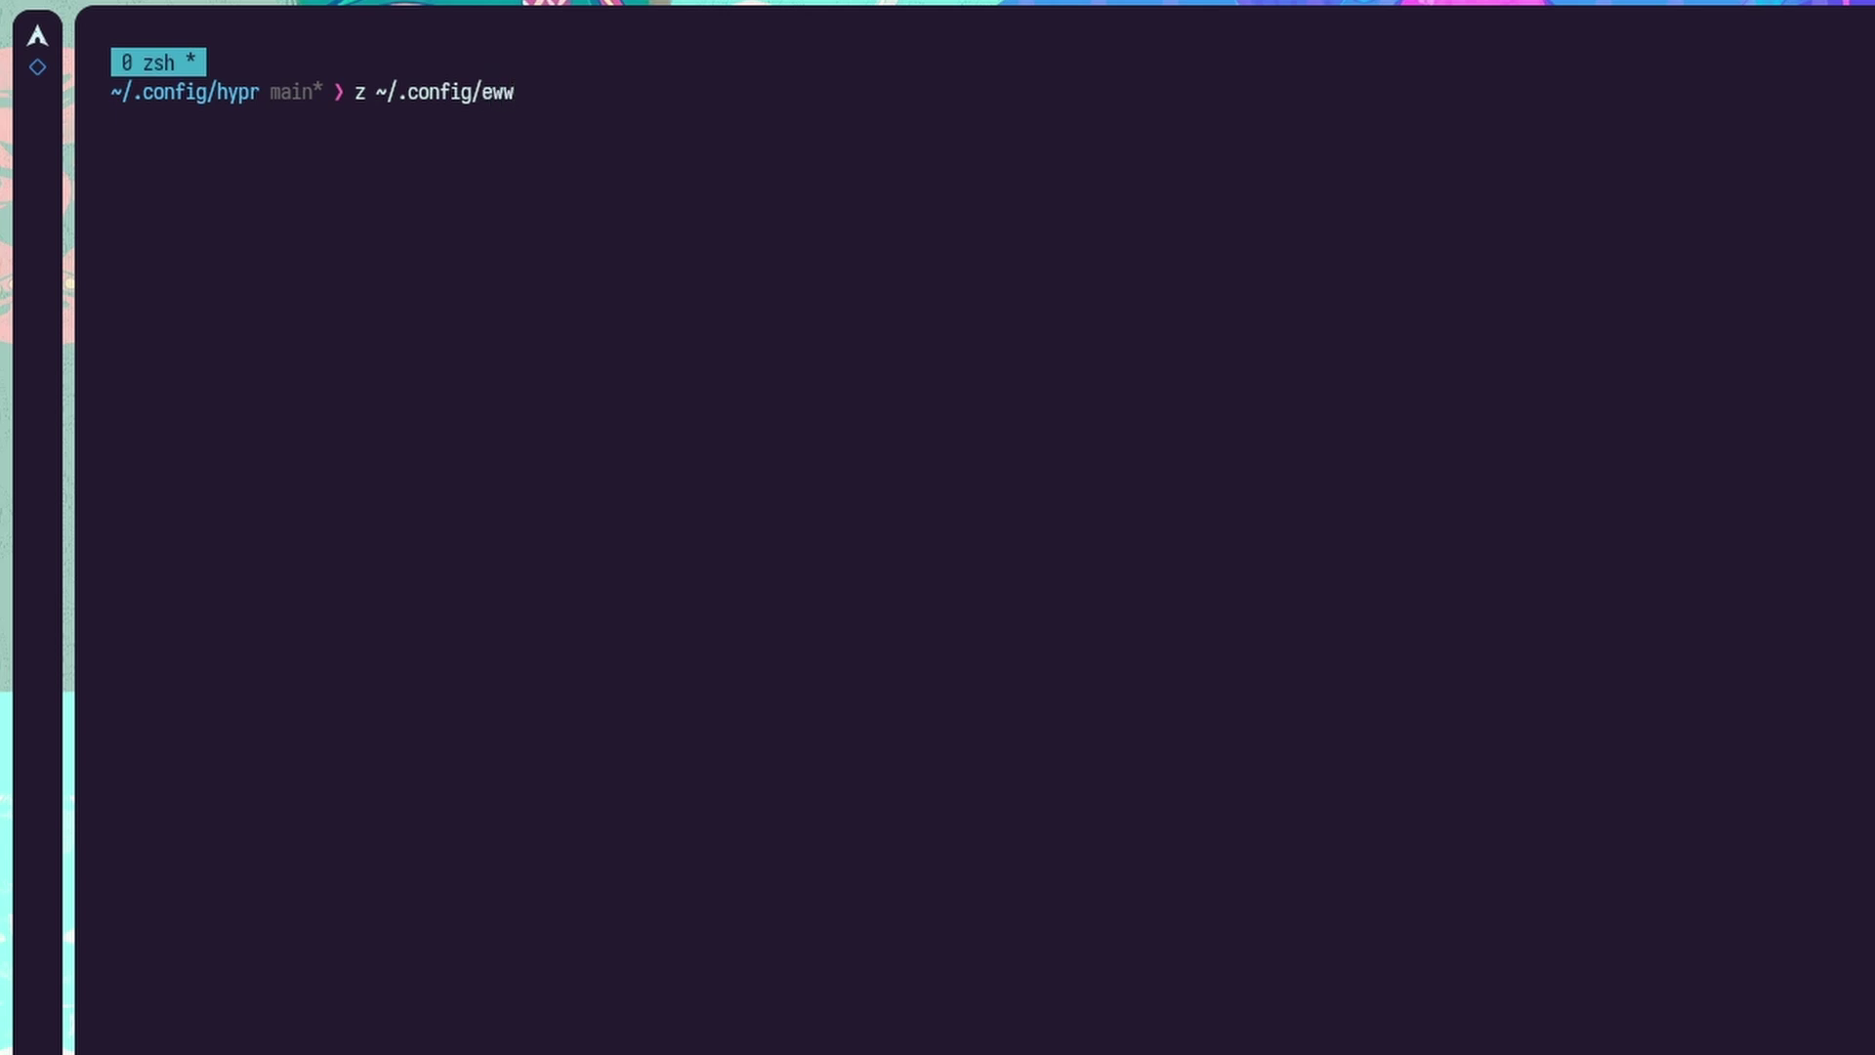
pyautogui.write('/scripts')
# Step: In ~/.config/eww/scripts, change side-bar to bar in update-color.sh and save it
pyautogui.press('Return')
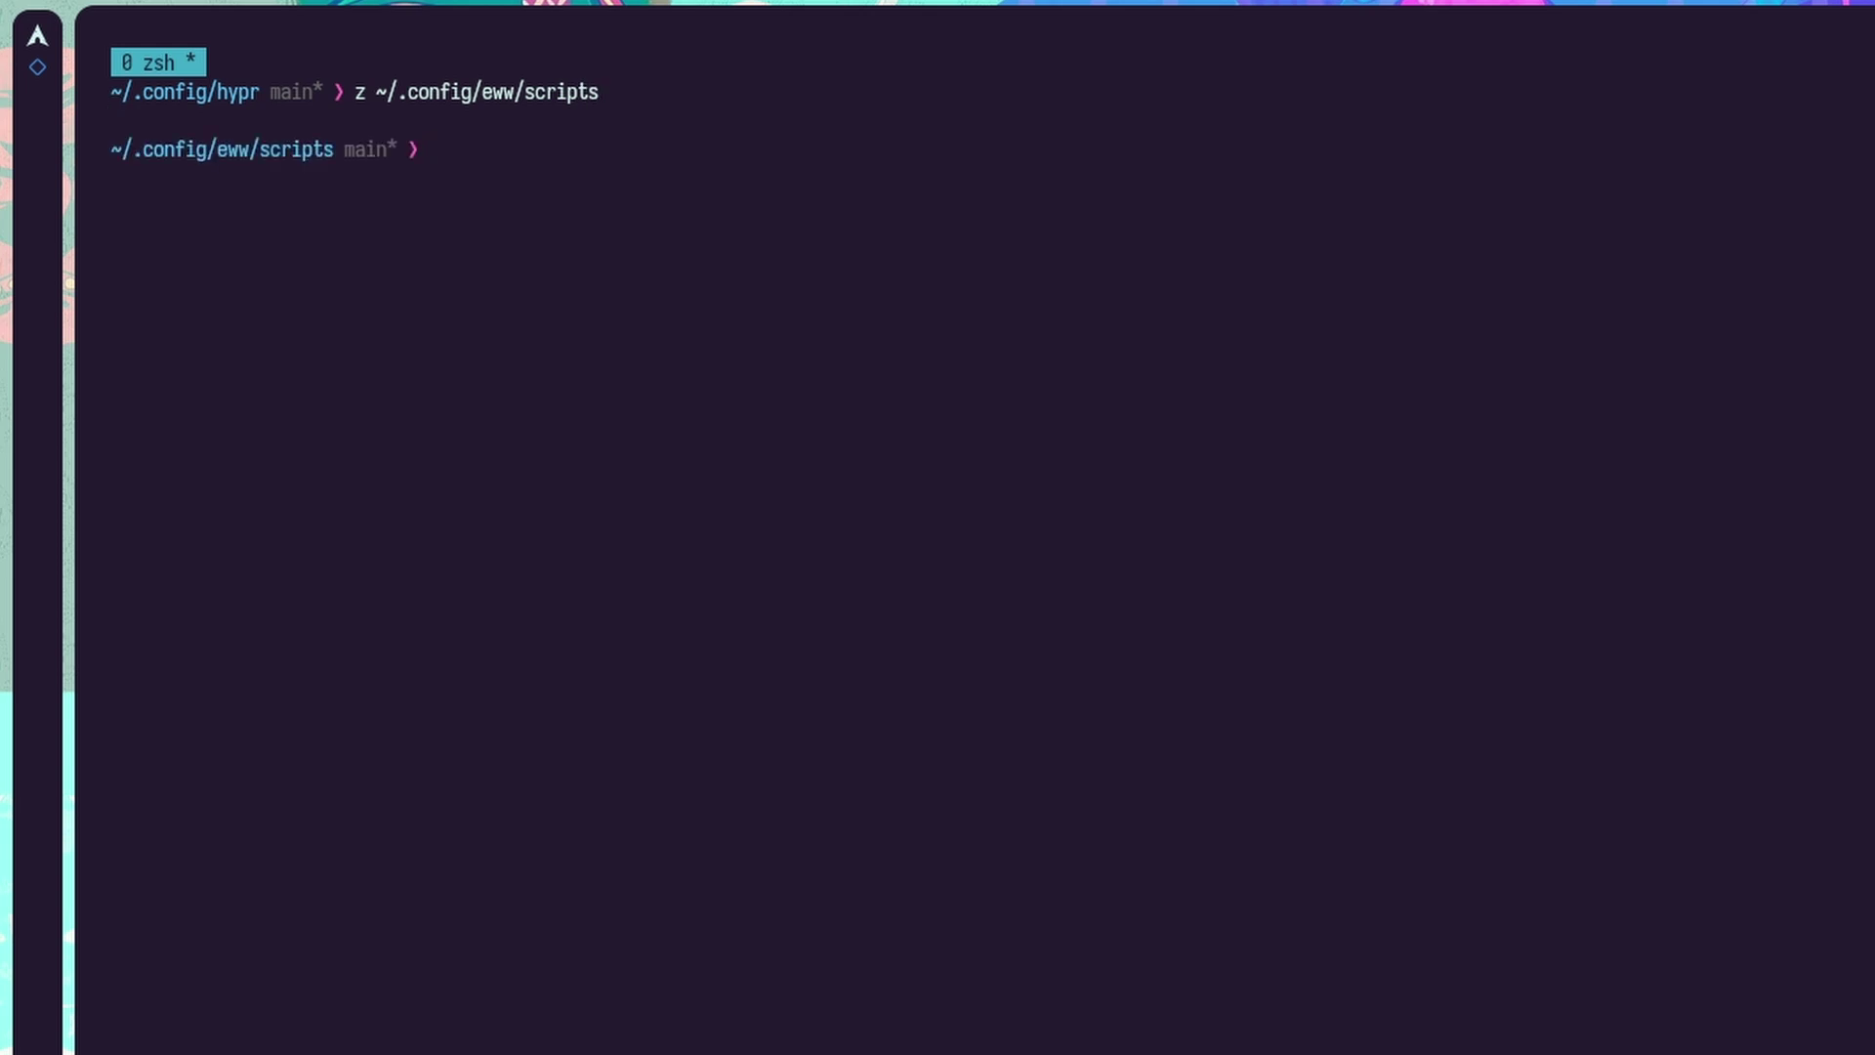
pyautogui.write('vim up')
pyautogui.press('Tab')
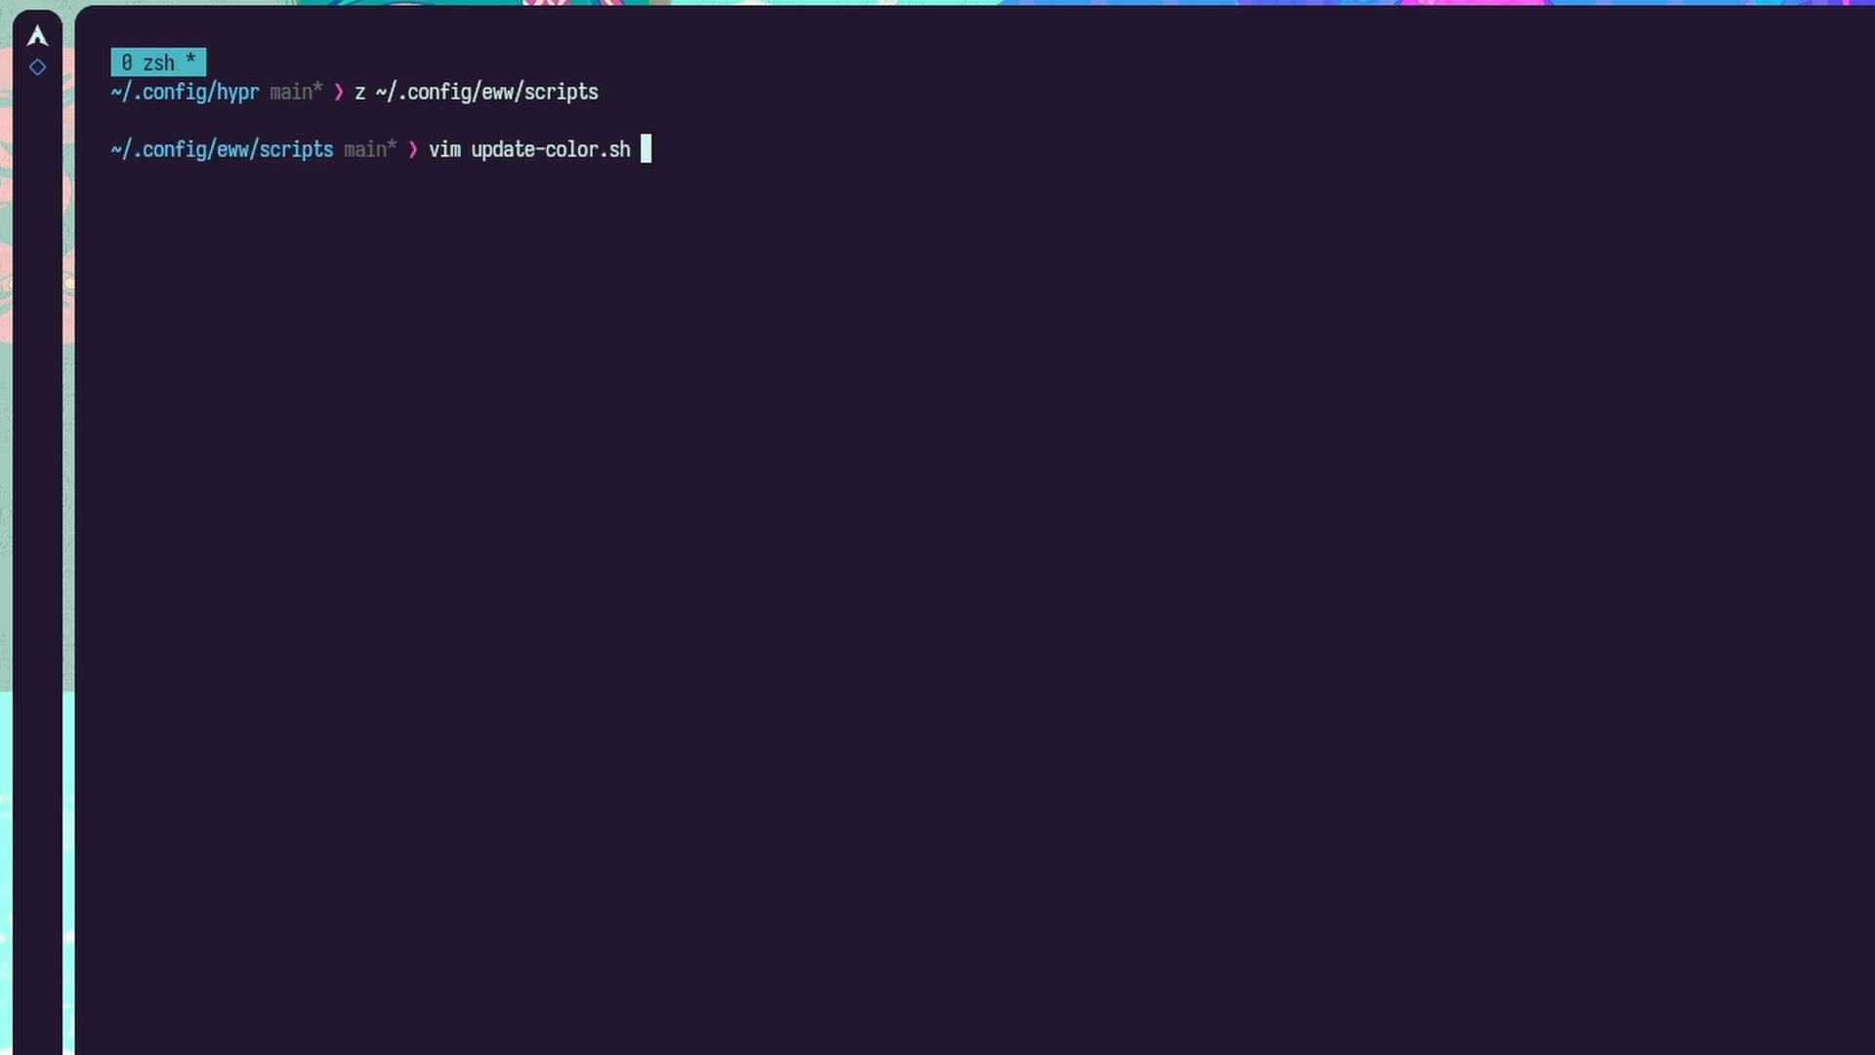
pyautogui.press('Return')
pyautogui.press('l')
pyautogui.press('l')
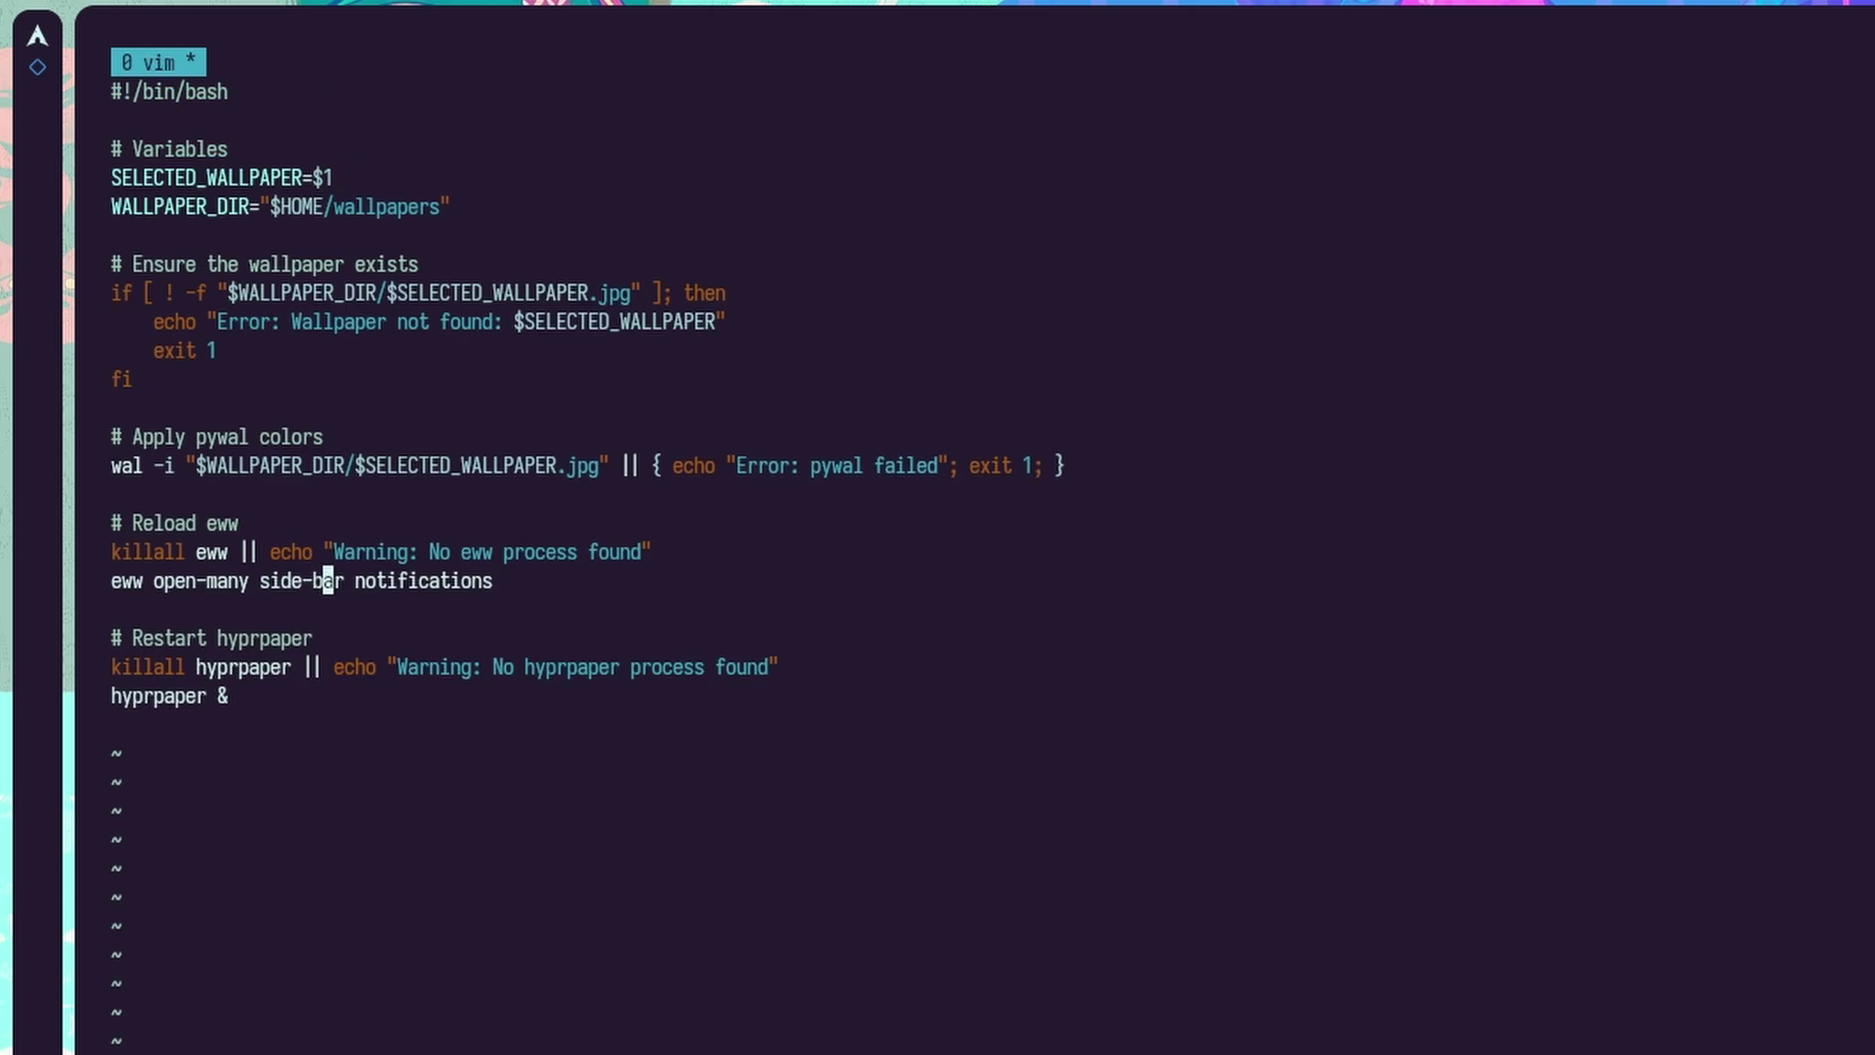
pyautogui.press('h')
pyautogui.press('h')
pyautogui.press('h')
pyautogui.press('l')
pyautogui.press('l')
pyautogui.press('i')
pyautogui.press('BackSpace')
pyautogui.press('BackSpace')
pyautogui.press('BackSpace')
pyautogui.press('BackSpace')
pyautogui.press('BackSpace')
pyautogui.press('Escape')
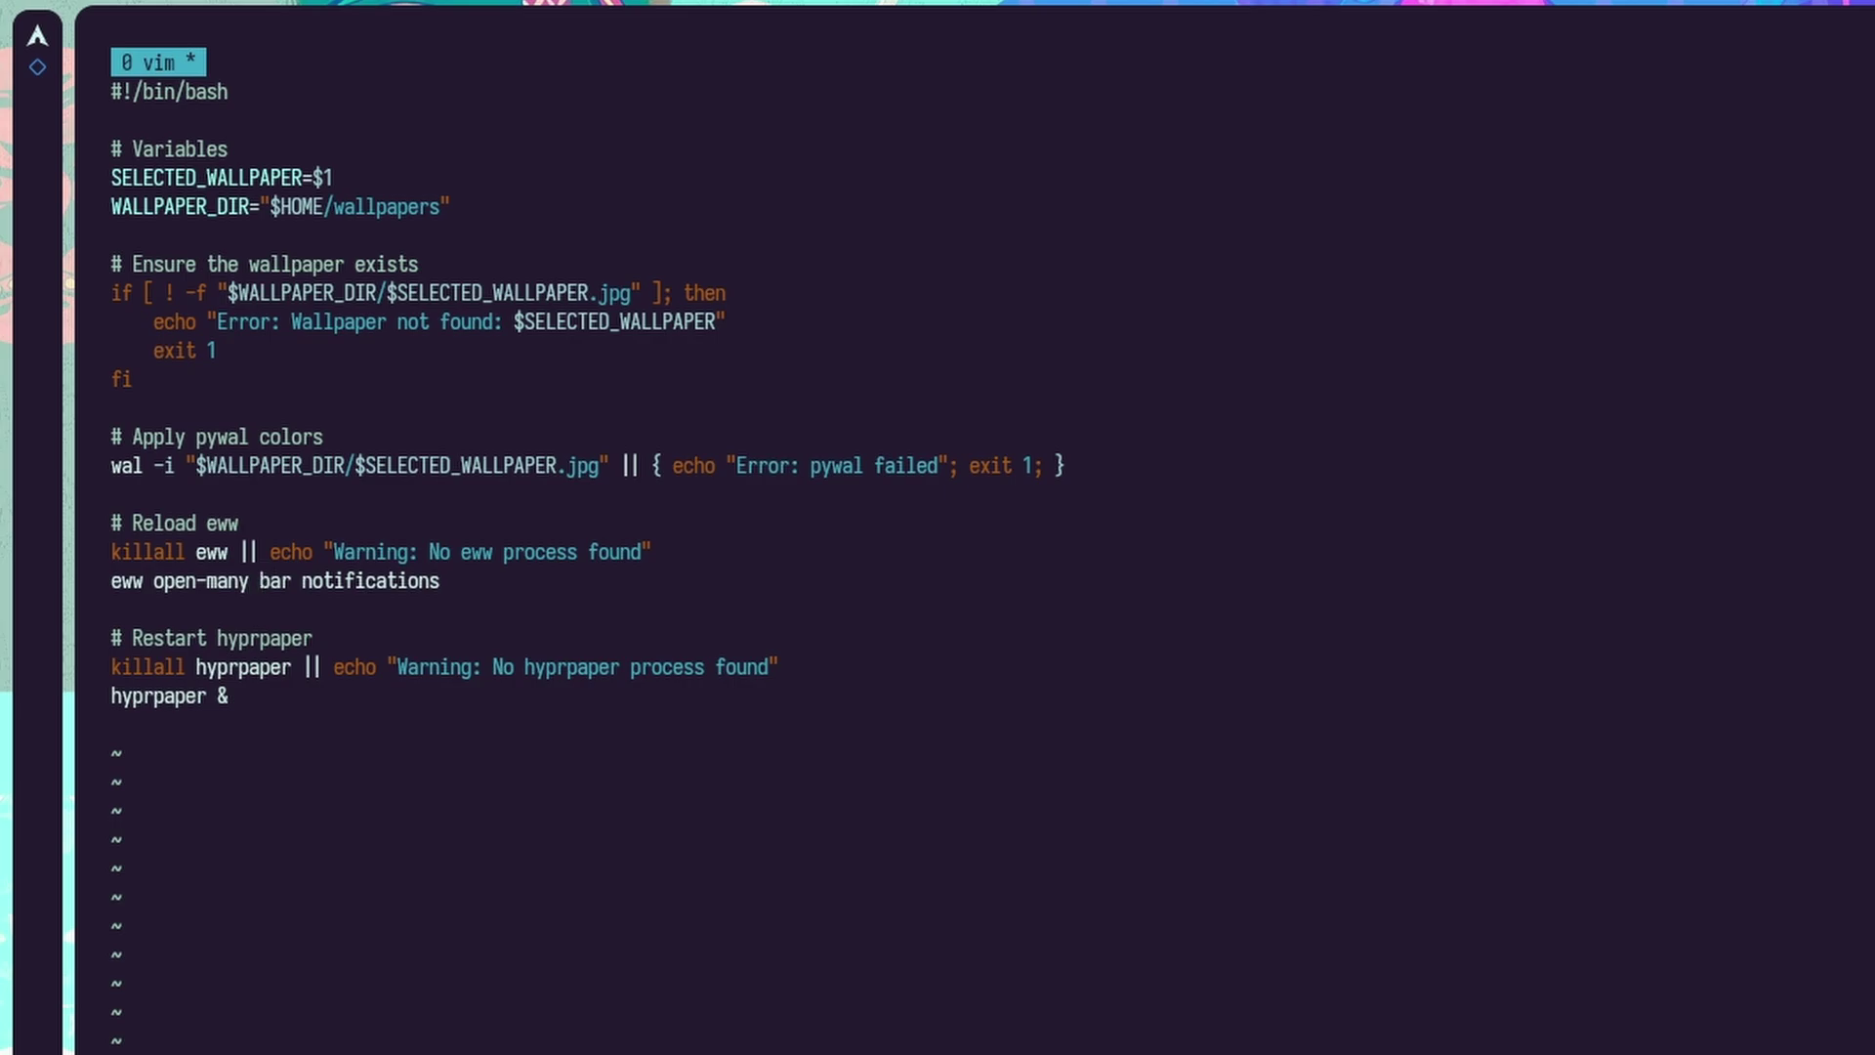
pyautogui.write(':wq')
pyautogui.press('Return')
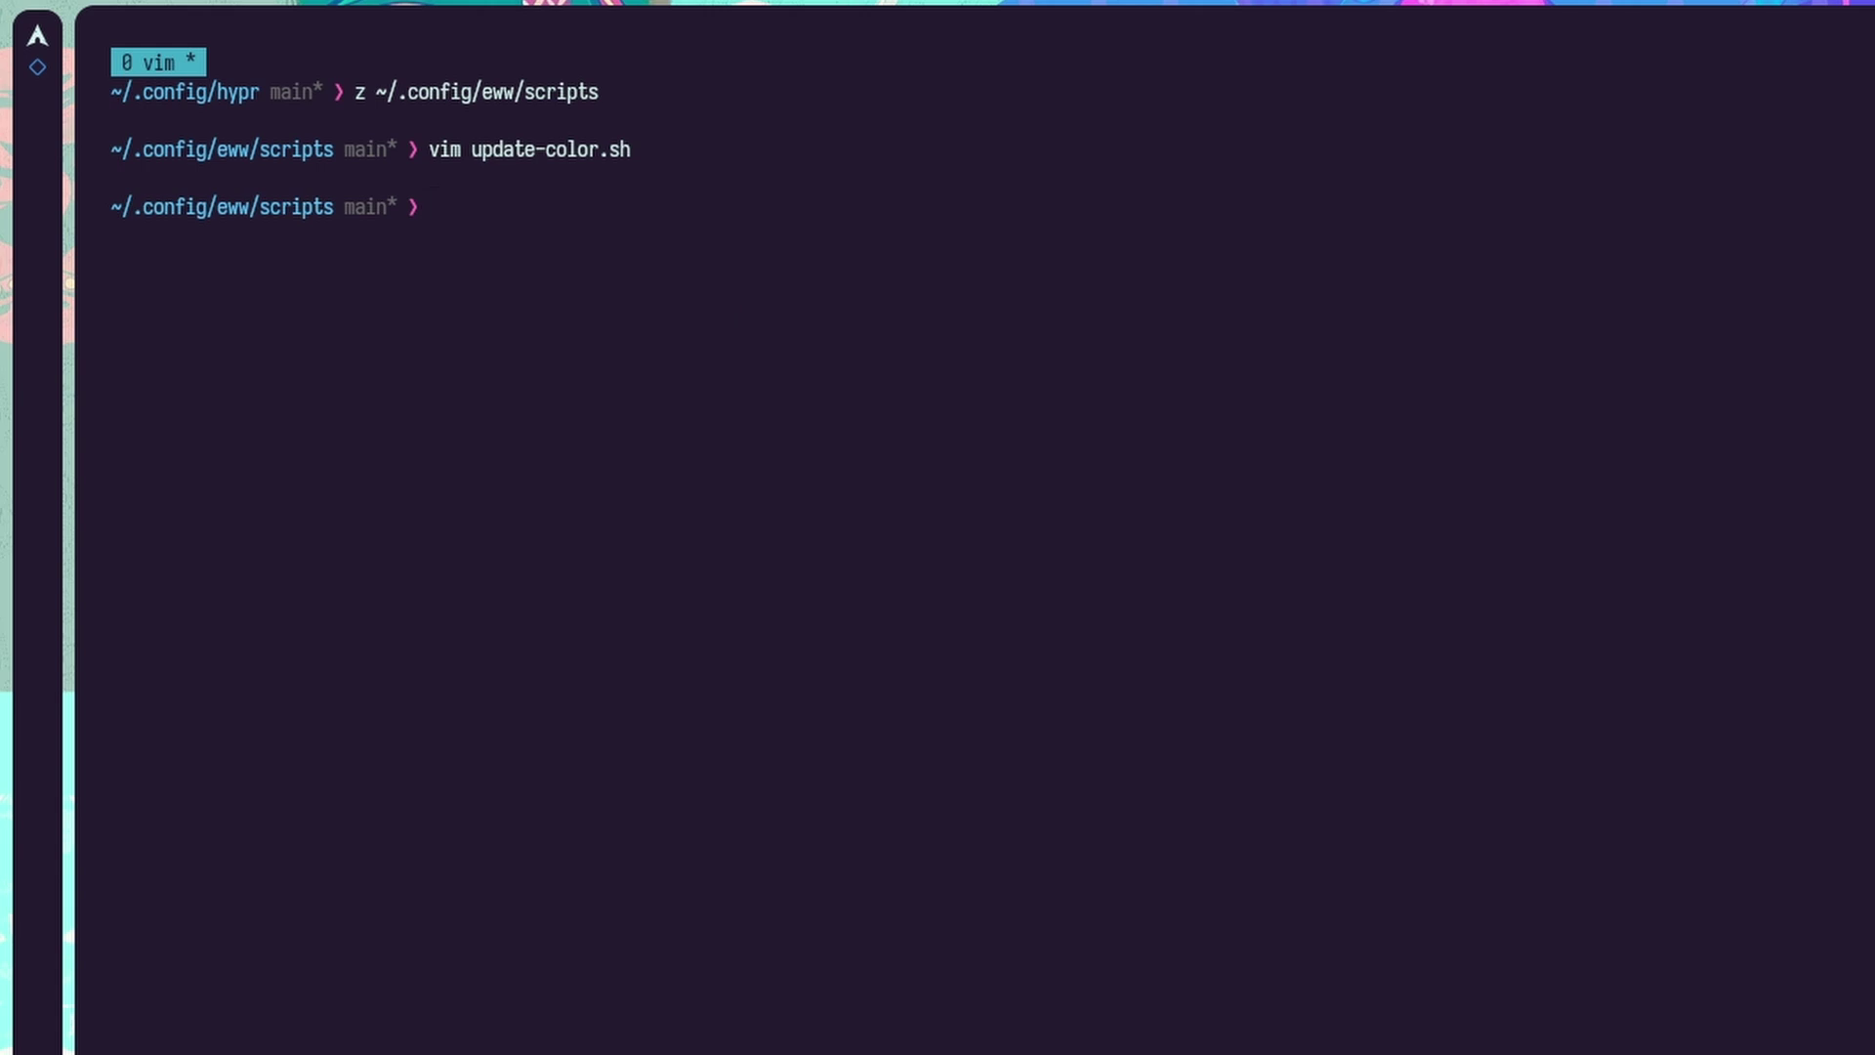
# Step: In ~/scripts, change side-bar to bar in launch.sh and save it
pyautogui.write('z ~/scripts')
pyautogui.press('Return')
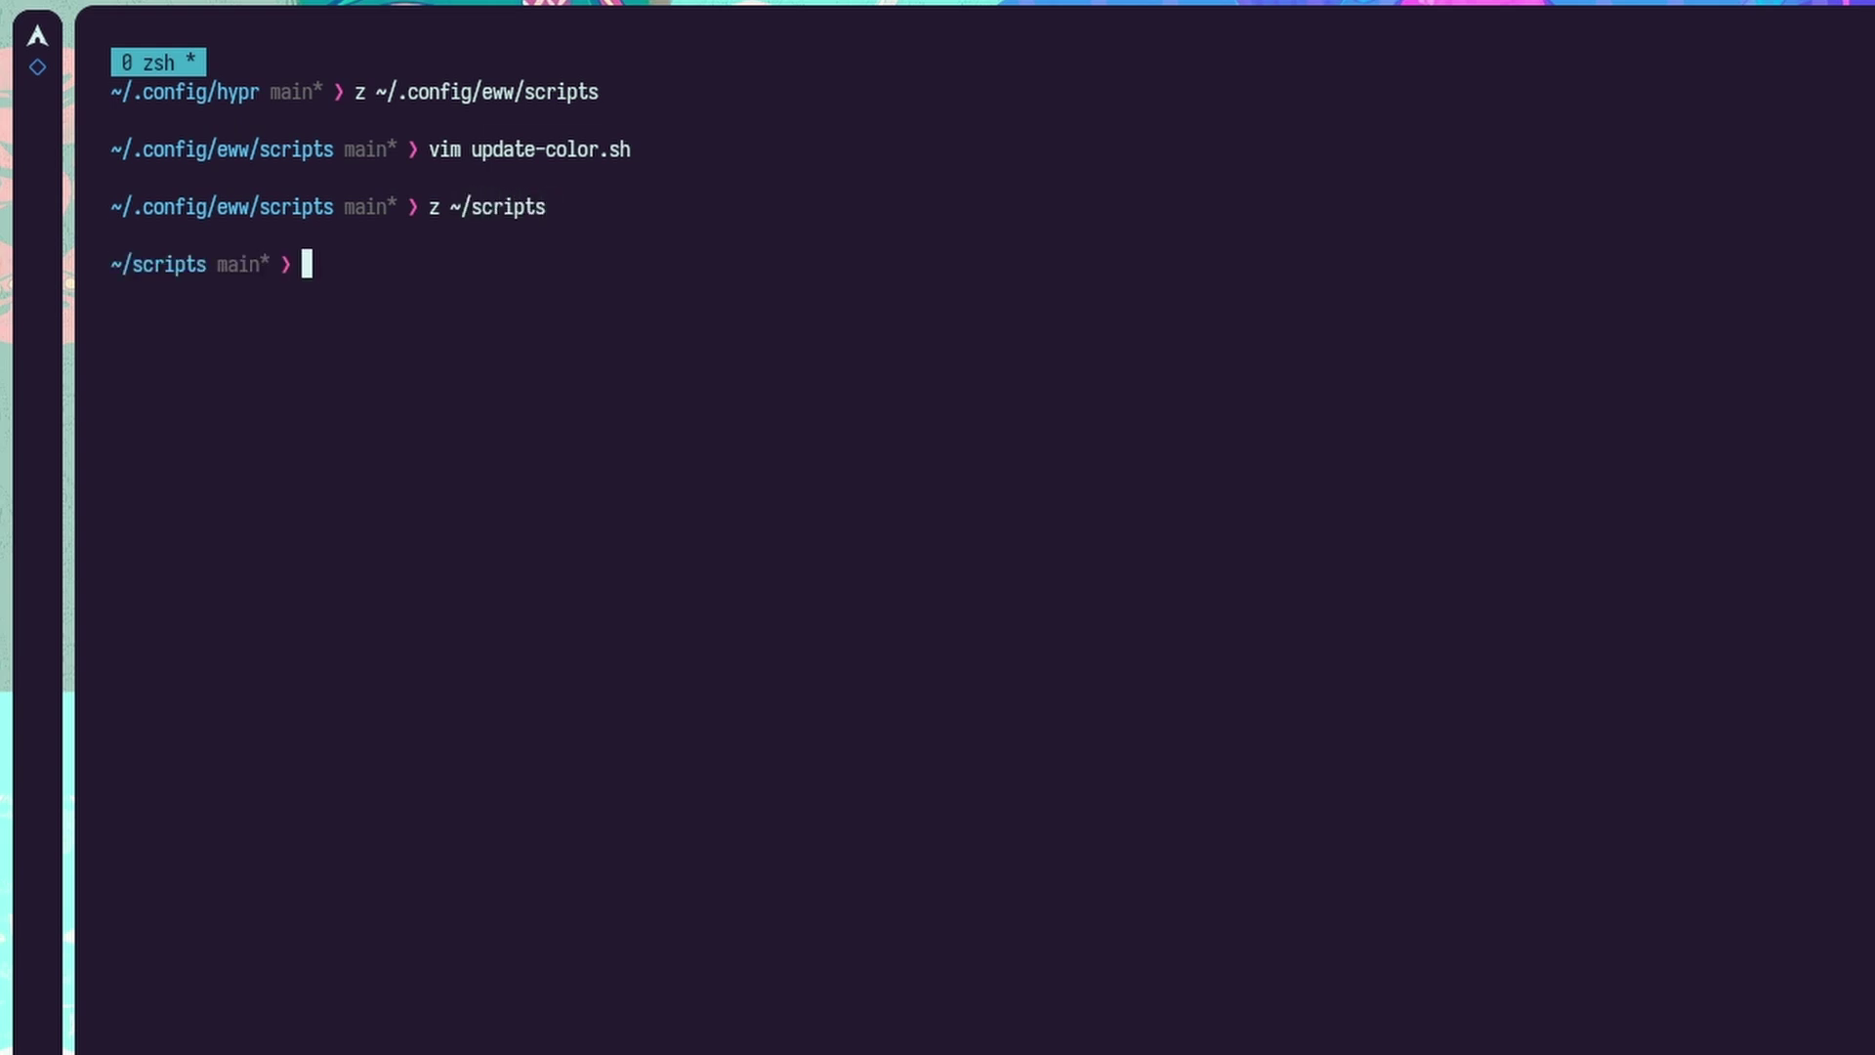
pyautogui.write('vim launch')
pyautogui.press('Tab')
pyautogui.write('.sh')
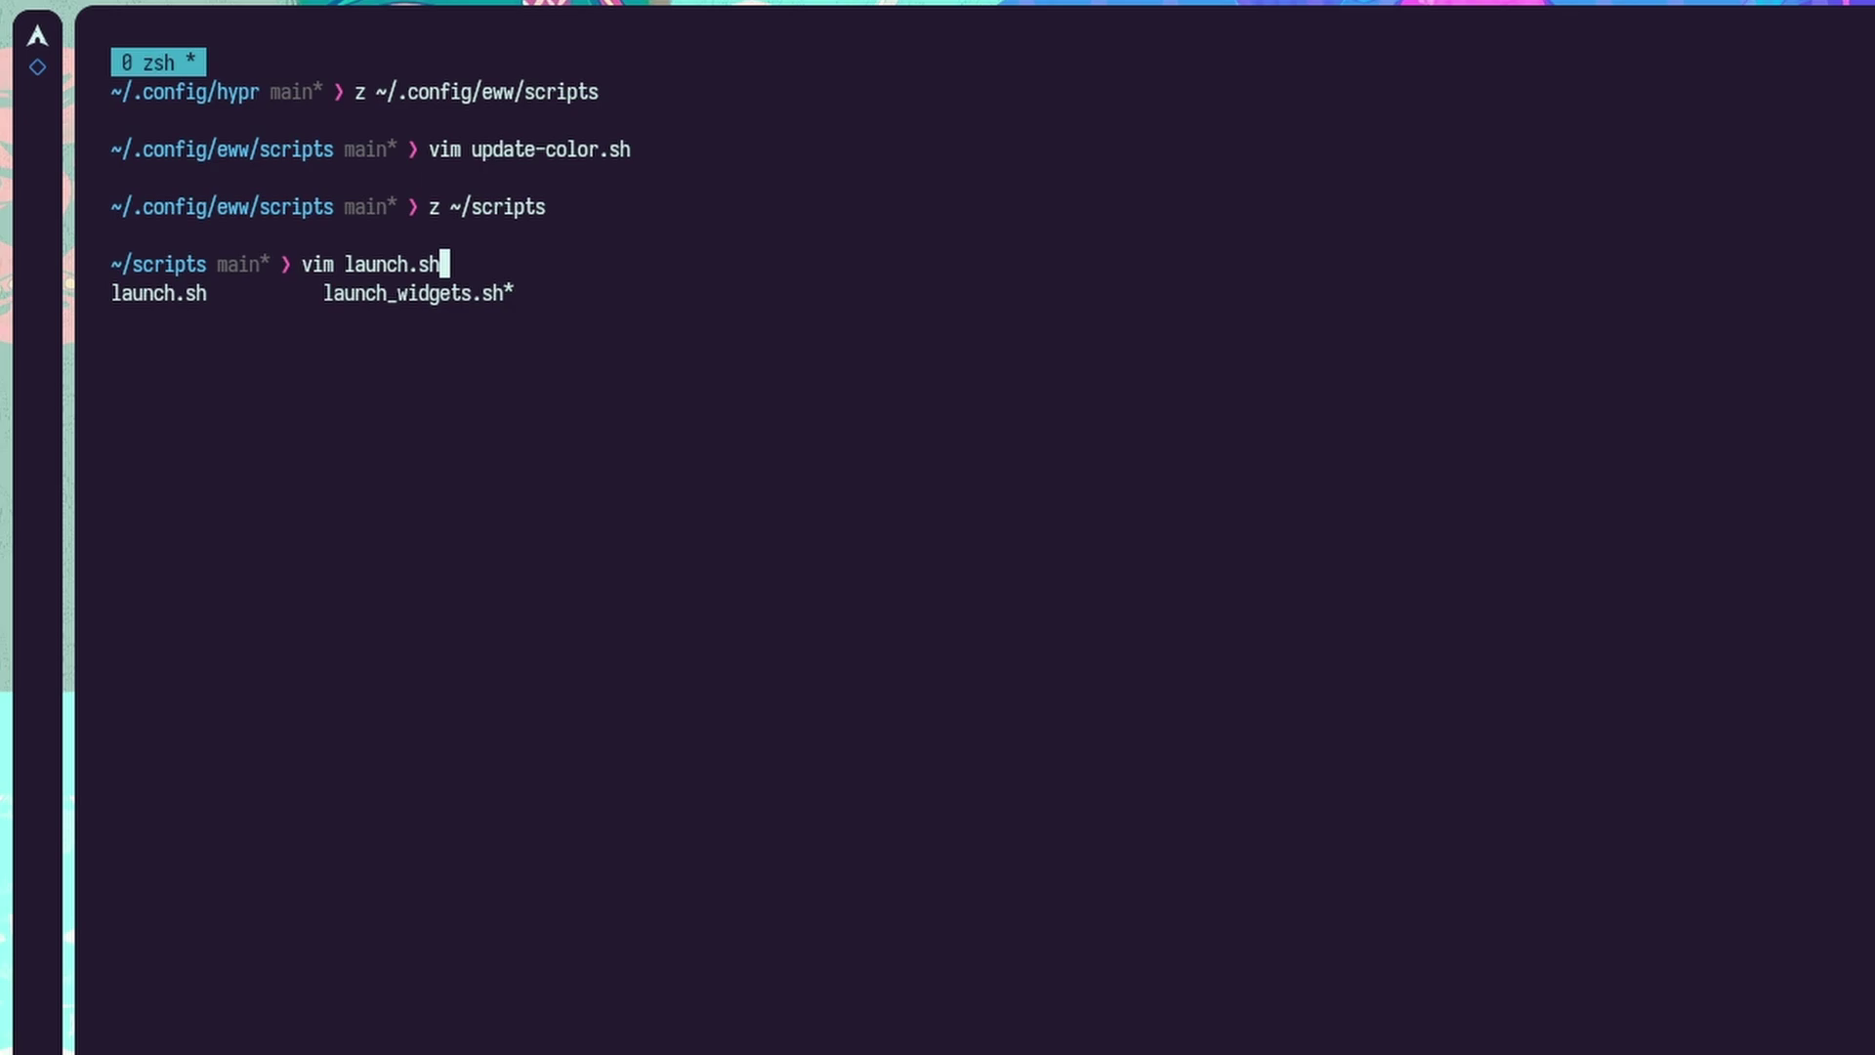
pyautogui.press('Return')
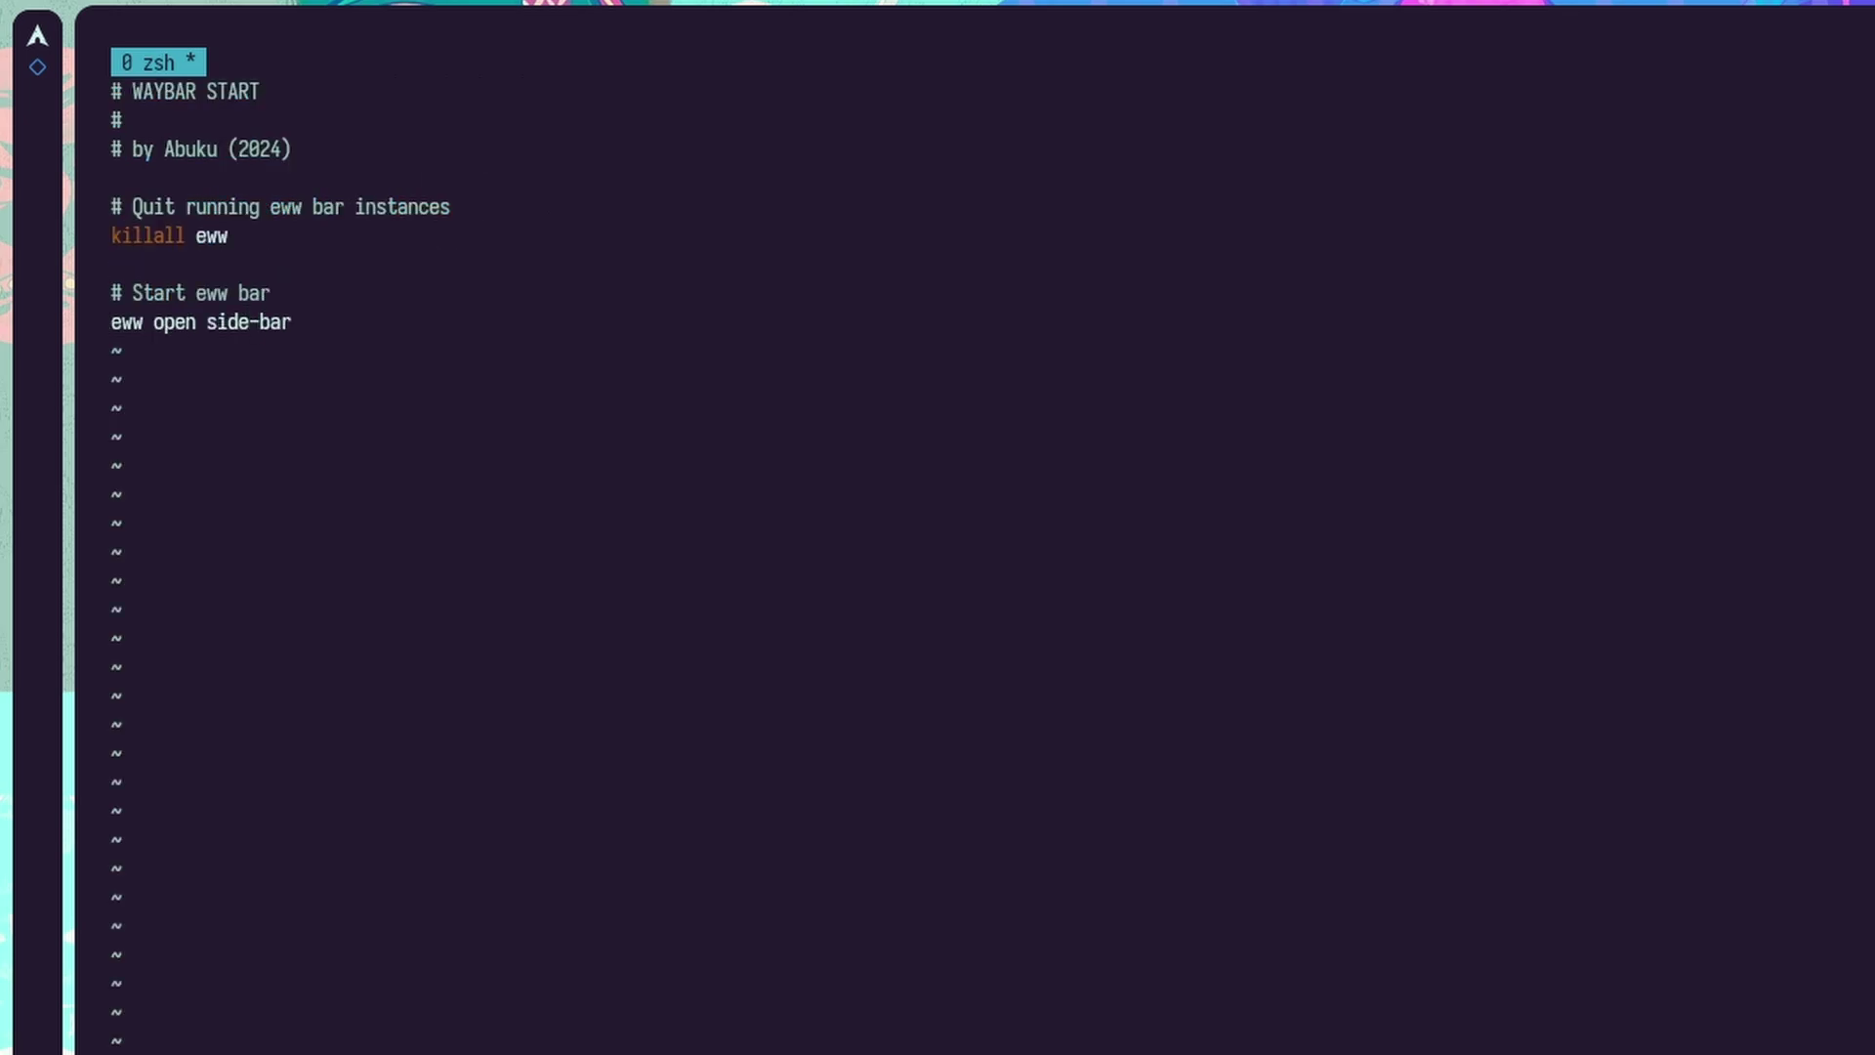
pyautogui.click(259, 322)
pyautogui.press('BackSpace')
pyautogui.press('BackSpace')
pyautogui.press('BackSpace')
pyautogui.press('BackSpace')
pyautogui.press('BackSpace')
pyautogui.write(':wq')
pyautogui.press('Return')
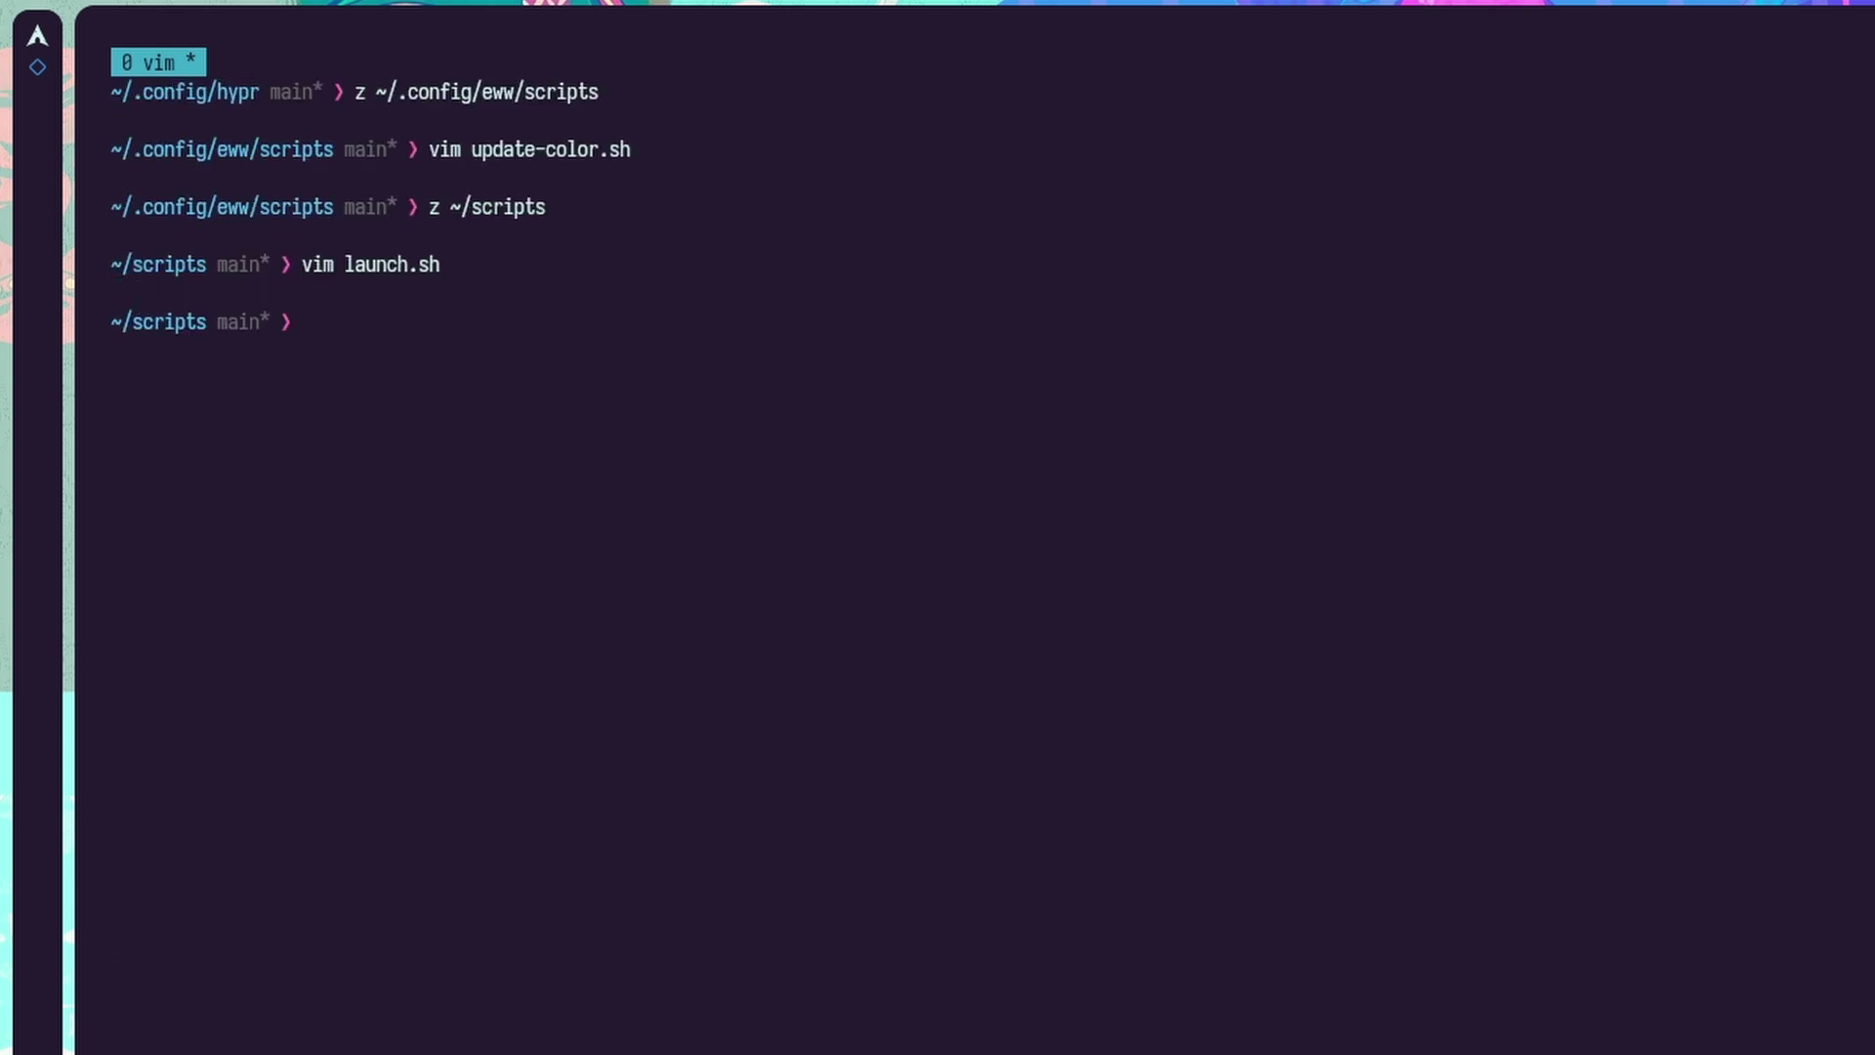
# Step: Close the config shell with exit
pyautogui.write('exit')
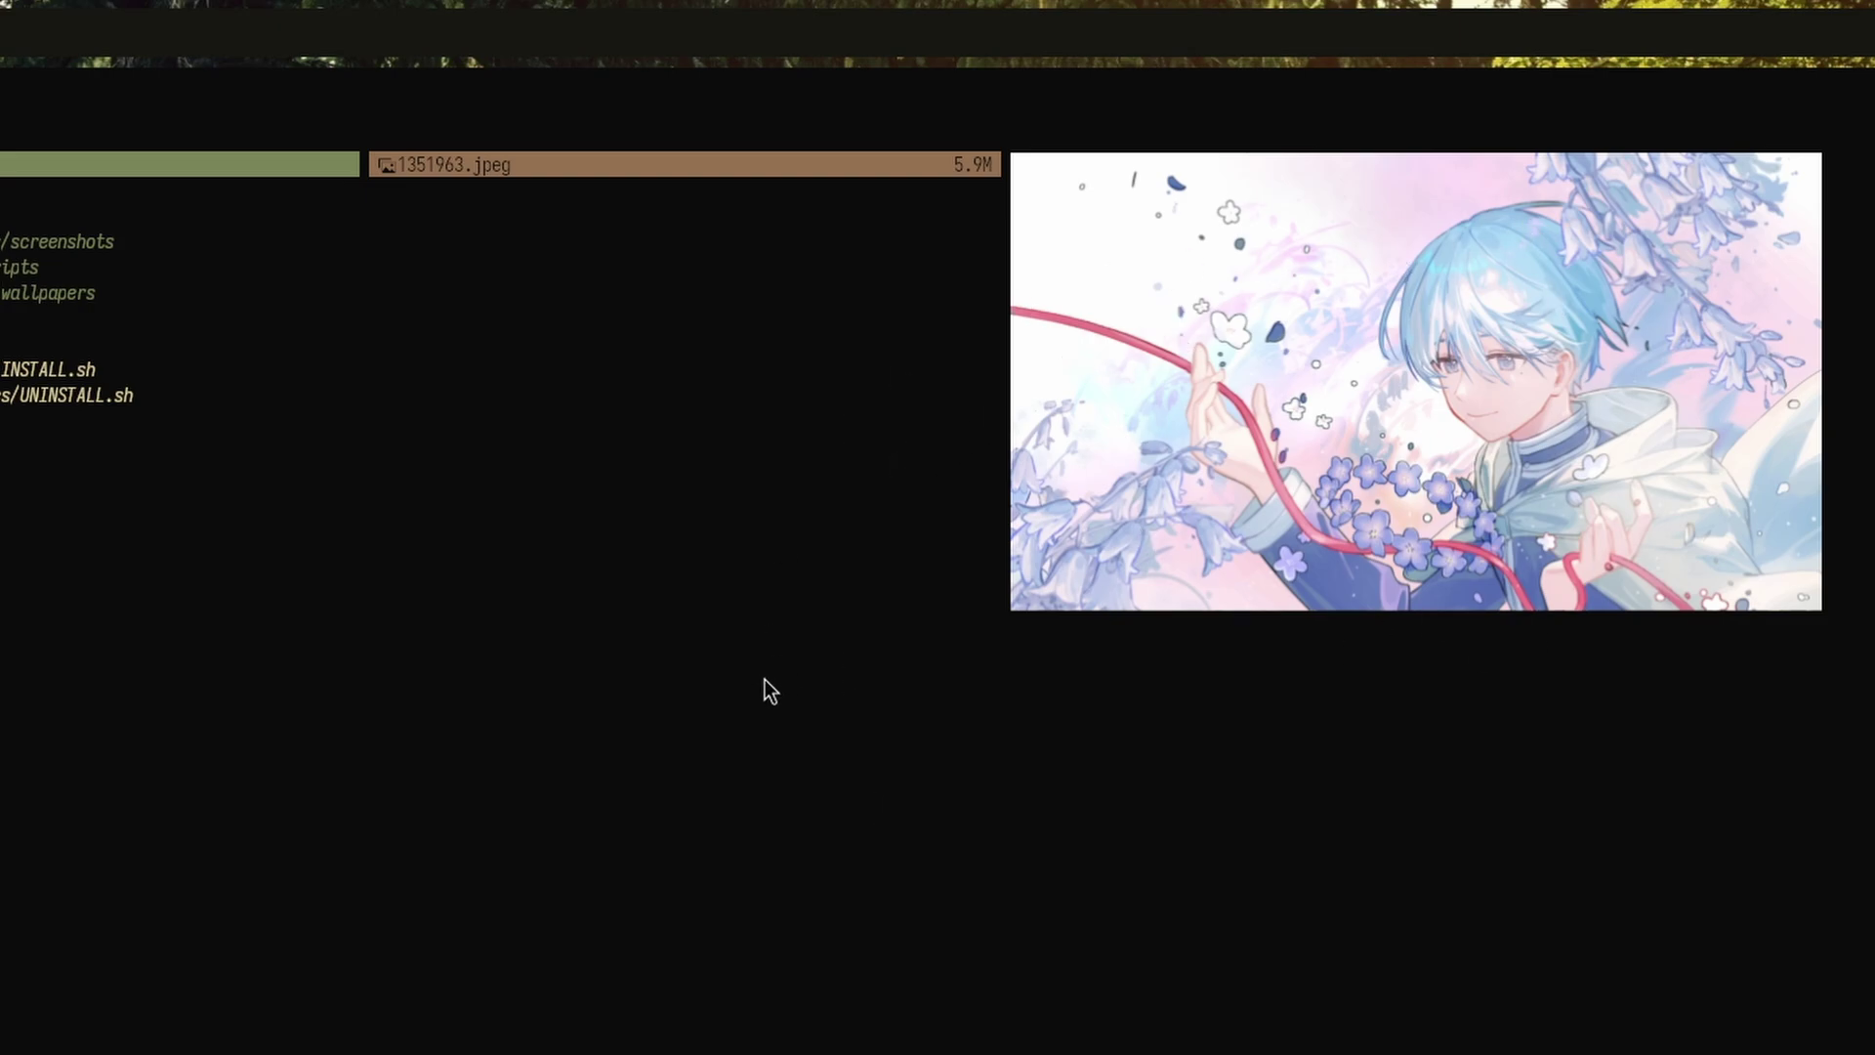
# Step: Rename the downloaded image to 2000.jpeg in Yazi
pyautogui.press('r')
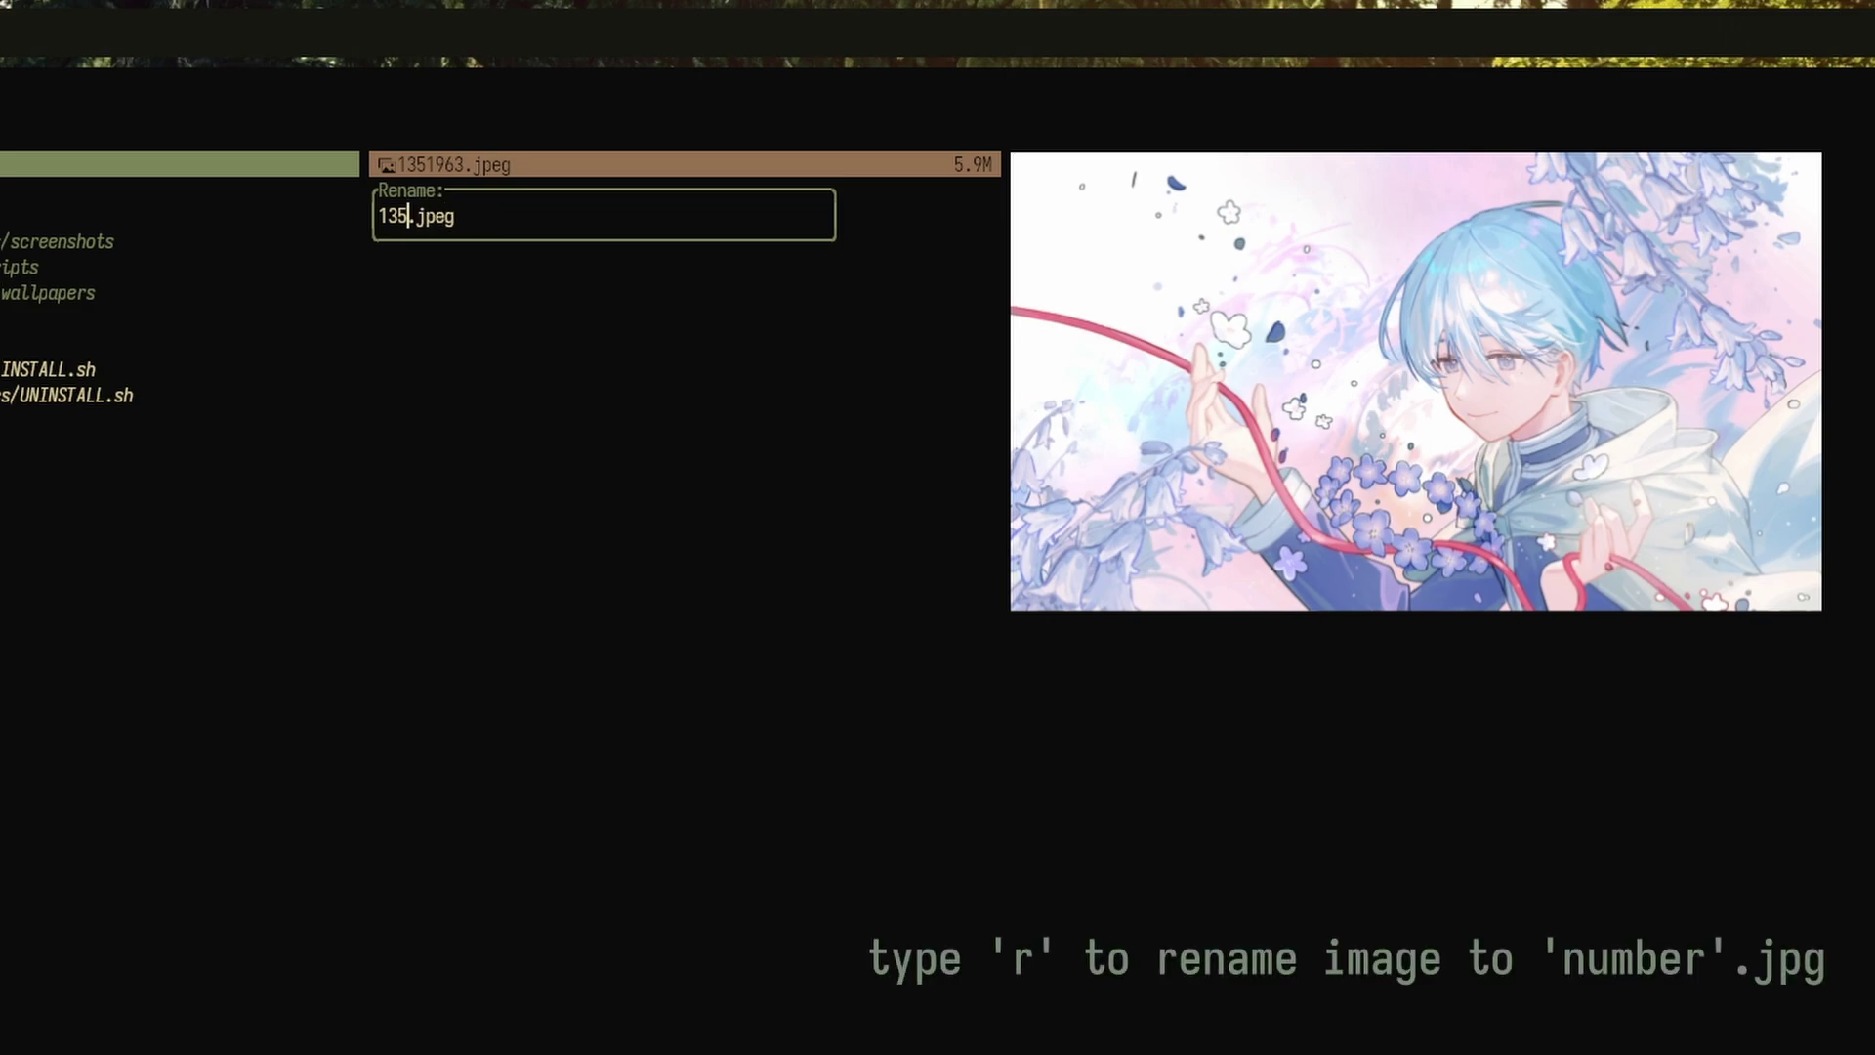
pyautogui.press('BackSpace')
pyautogui.press('BackSpace')
pyautogui.press('BackSpace')
pyautogui.write('200')
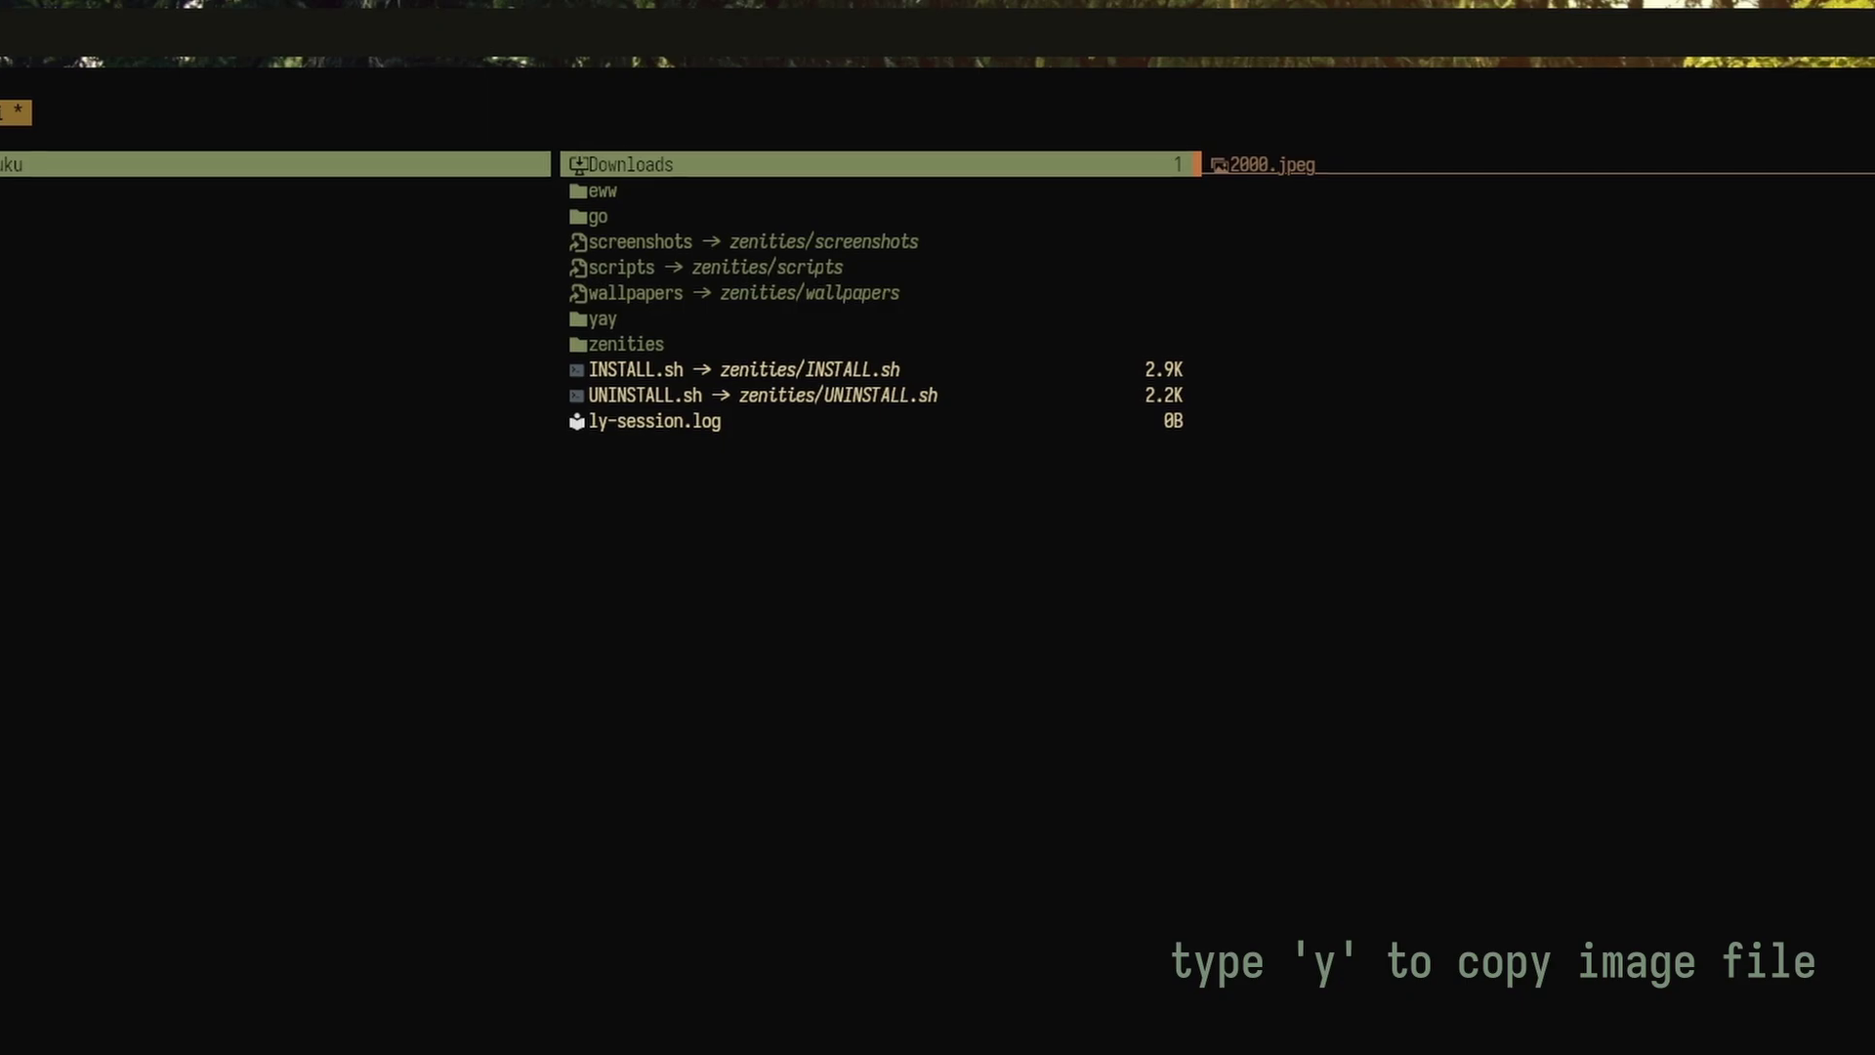
# Step: Enter the wallpapers folder, locate 2000.jpeg by search, then quit Yazi
pyautogui.press('j')
pyautogui.press('j')
pyautogui.press('j')
pyautogui.press('j')
pyautogui.press('j')
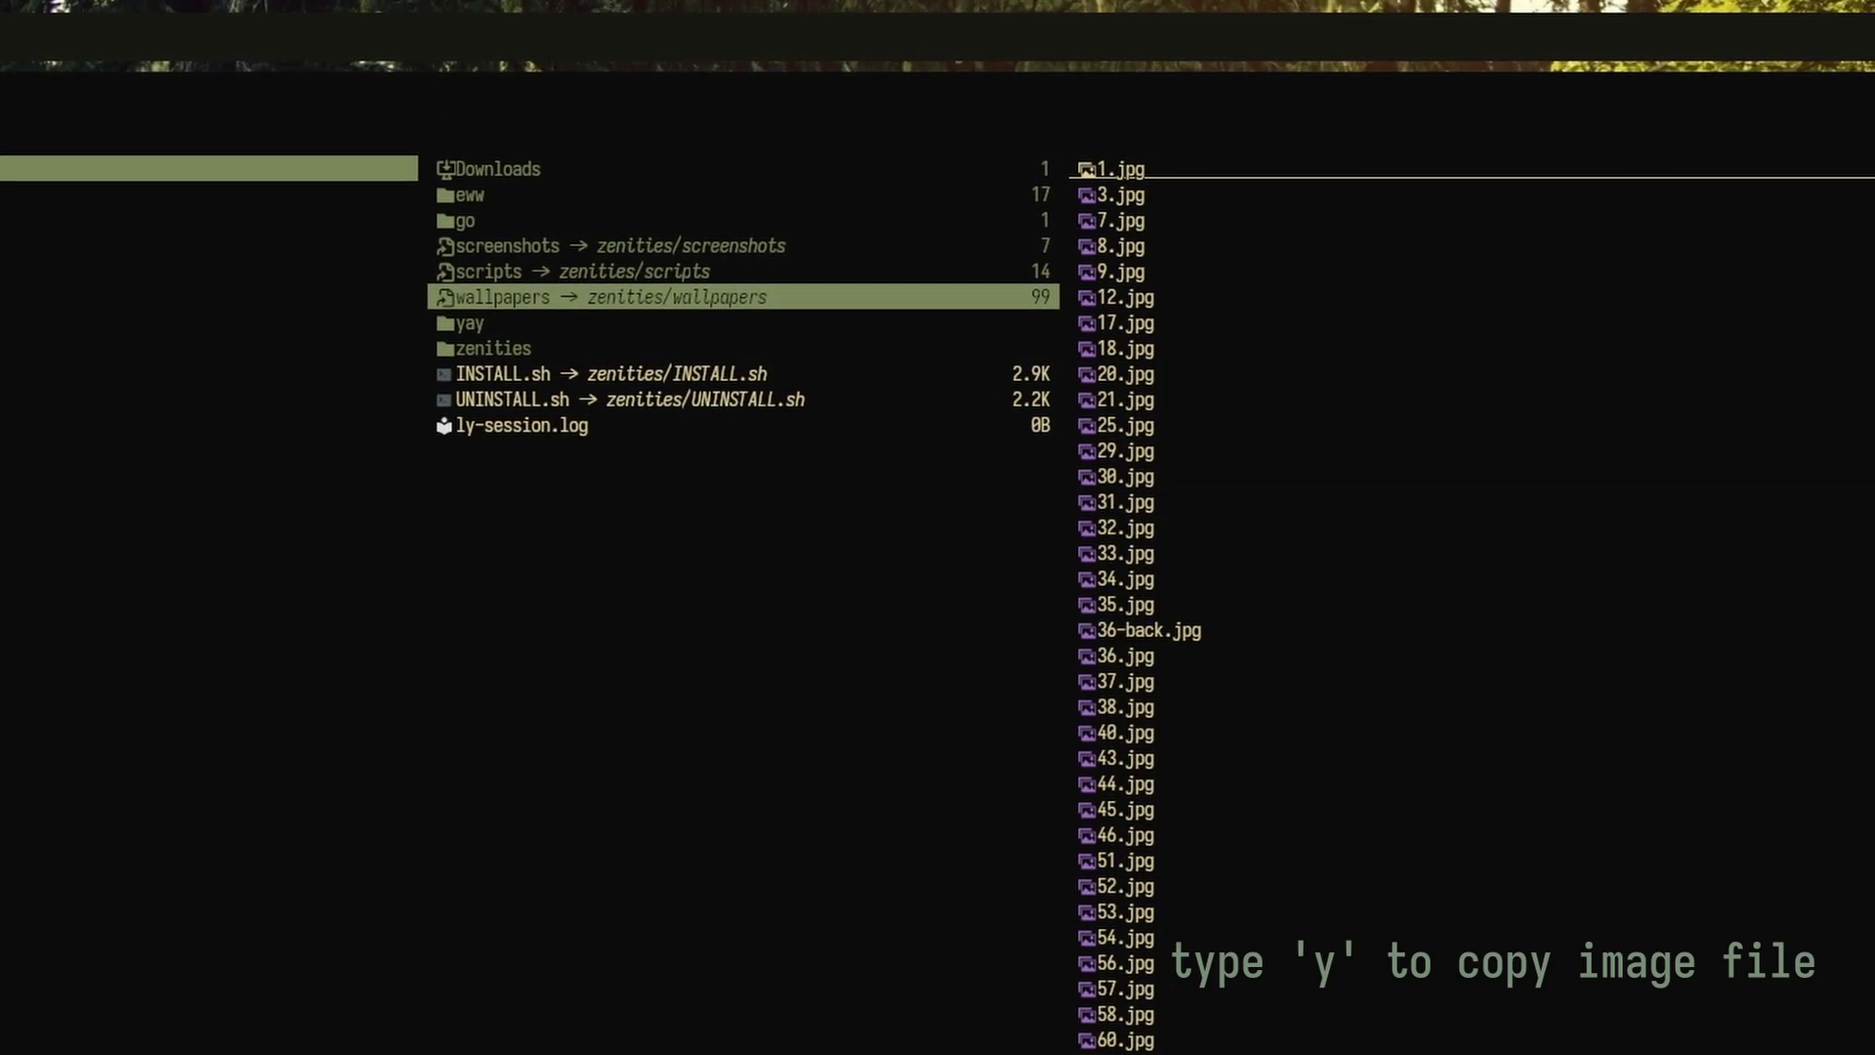
pyautogui.press('l')
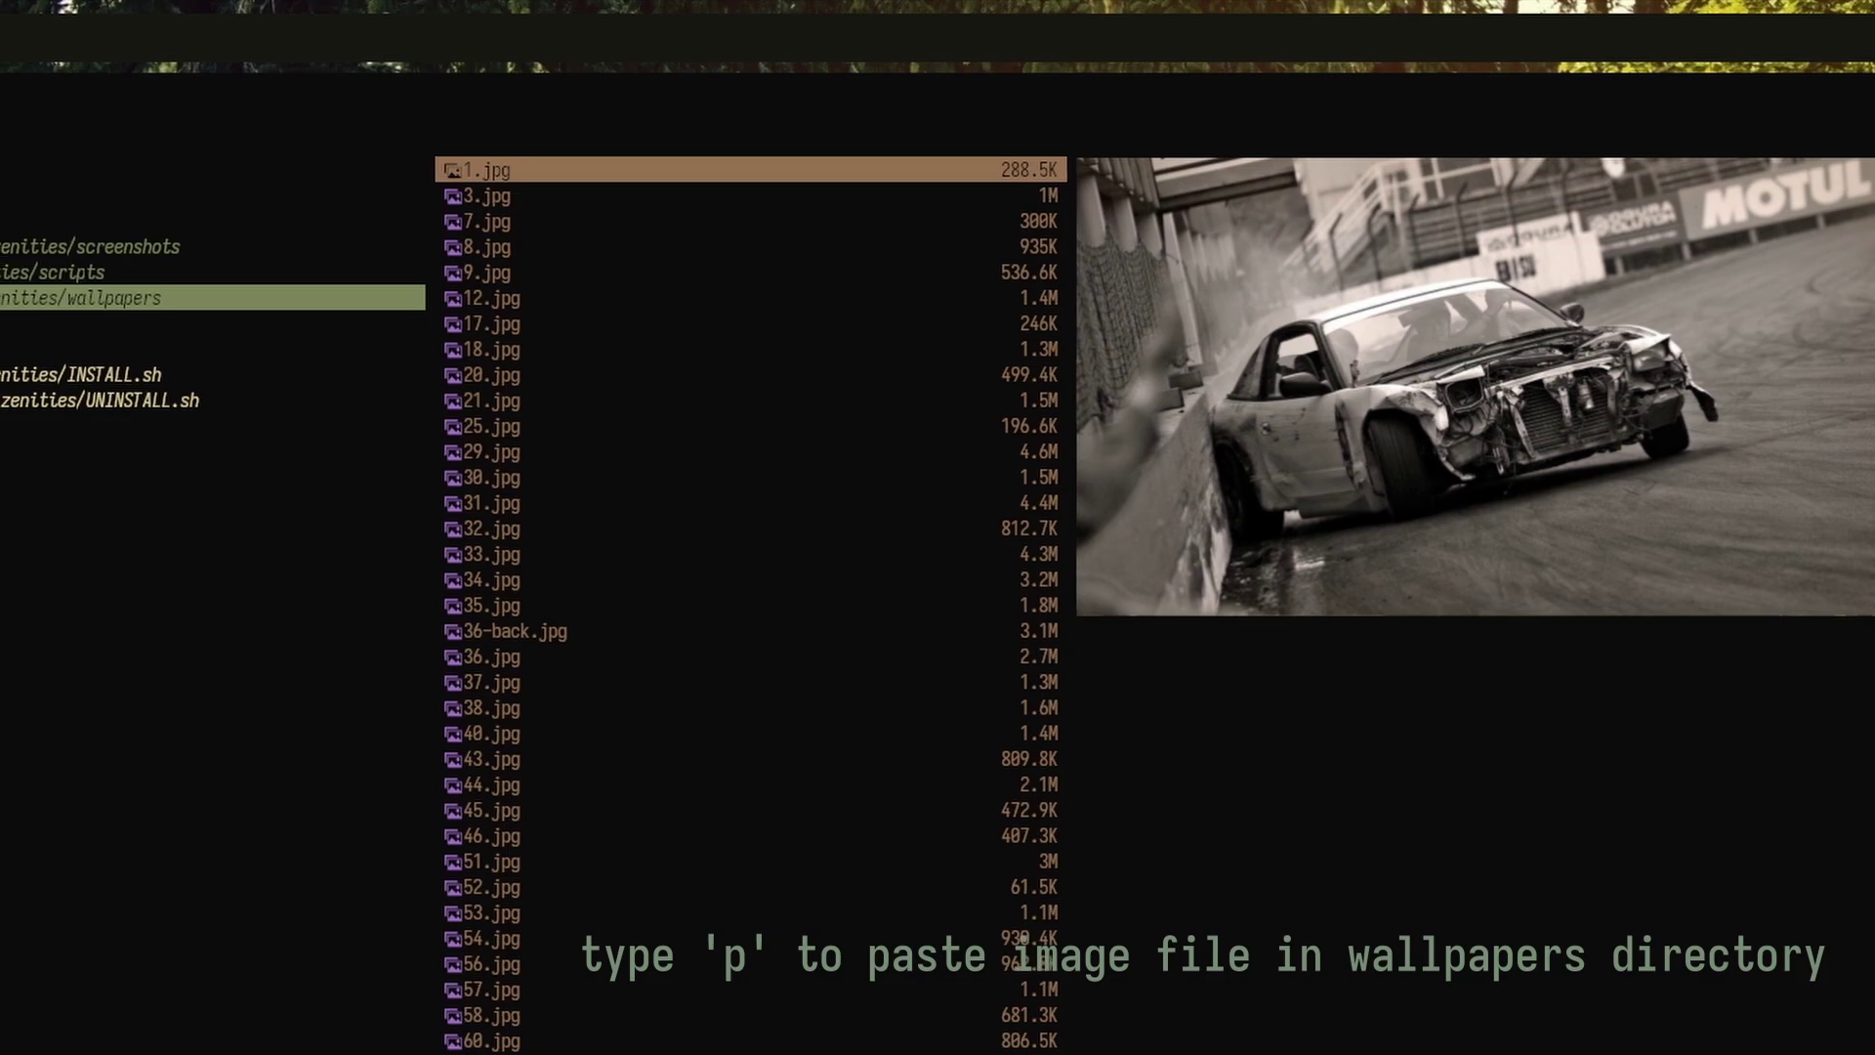
pyautogui.press('/')
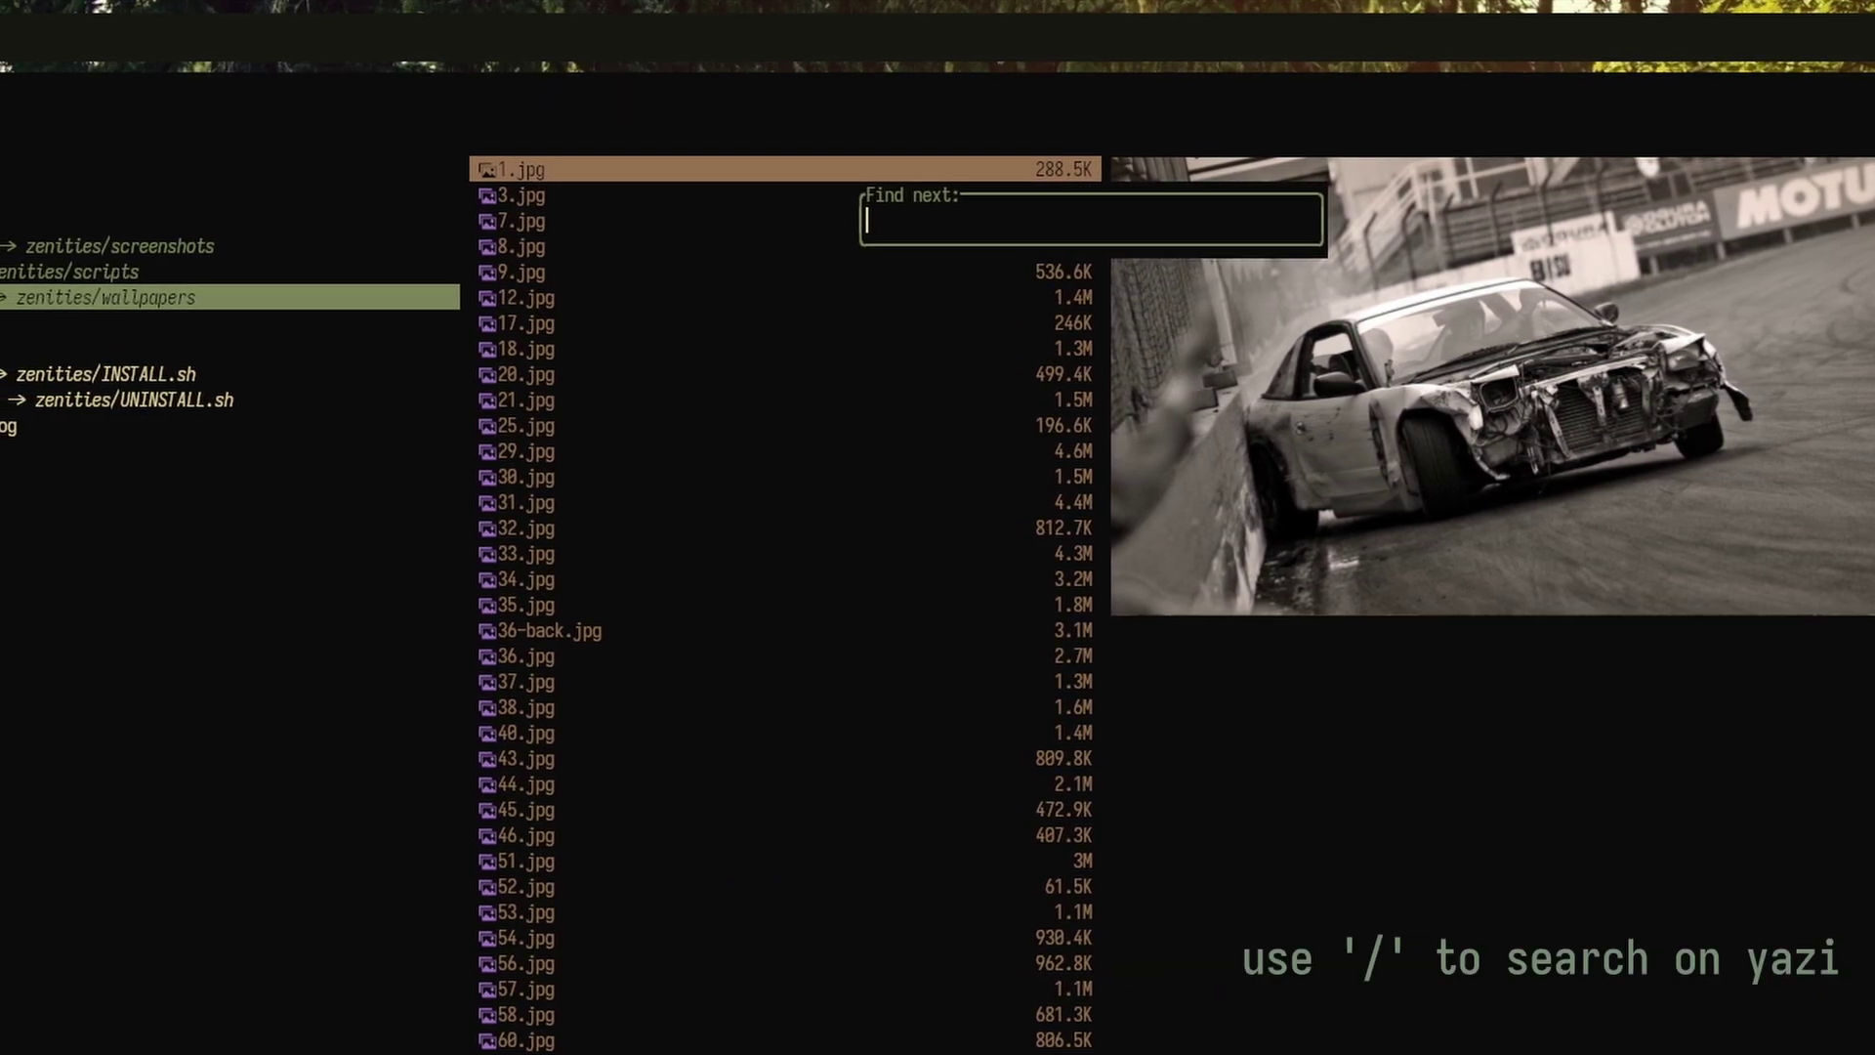
pyautogui.write('2000')
pyautogui.press('Return')
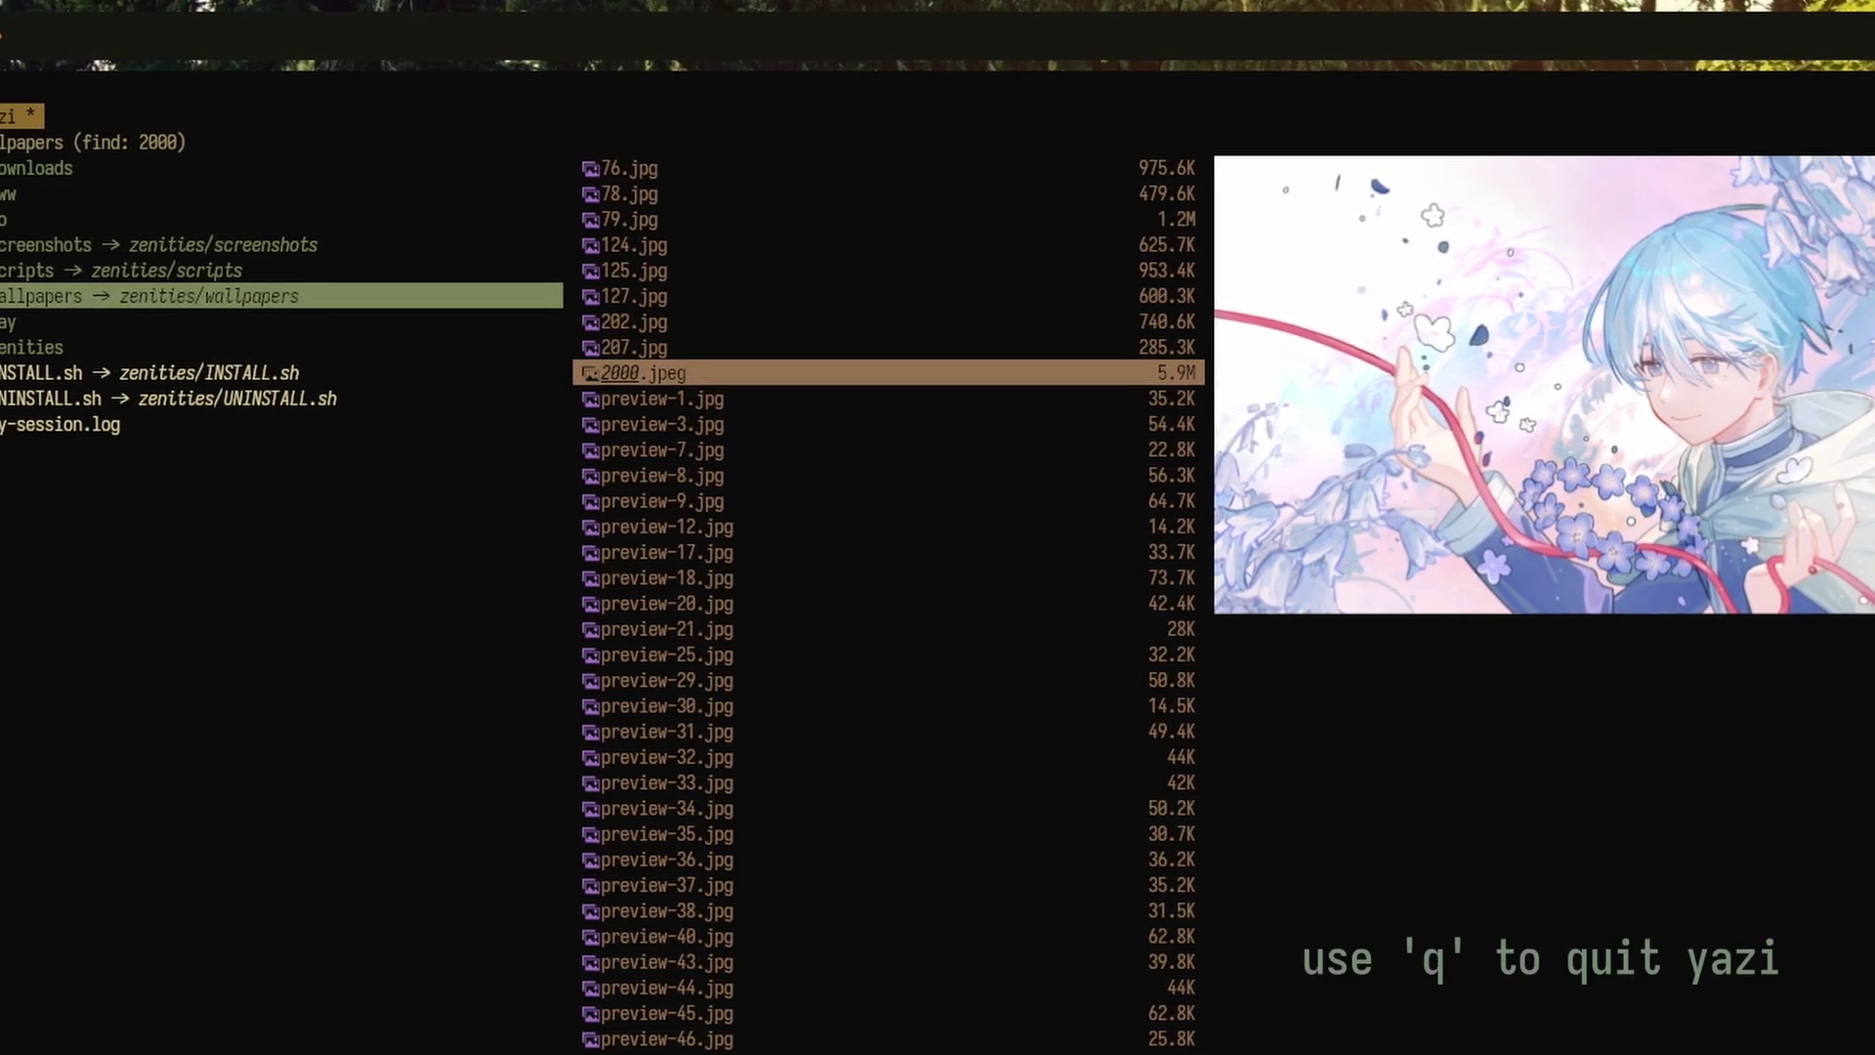
pyautogui.write('qz')
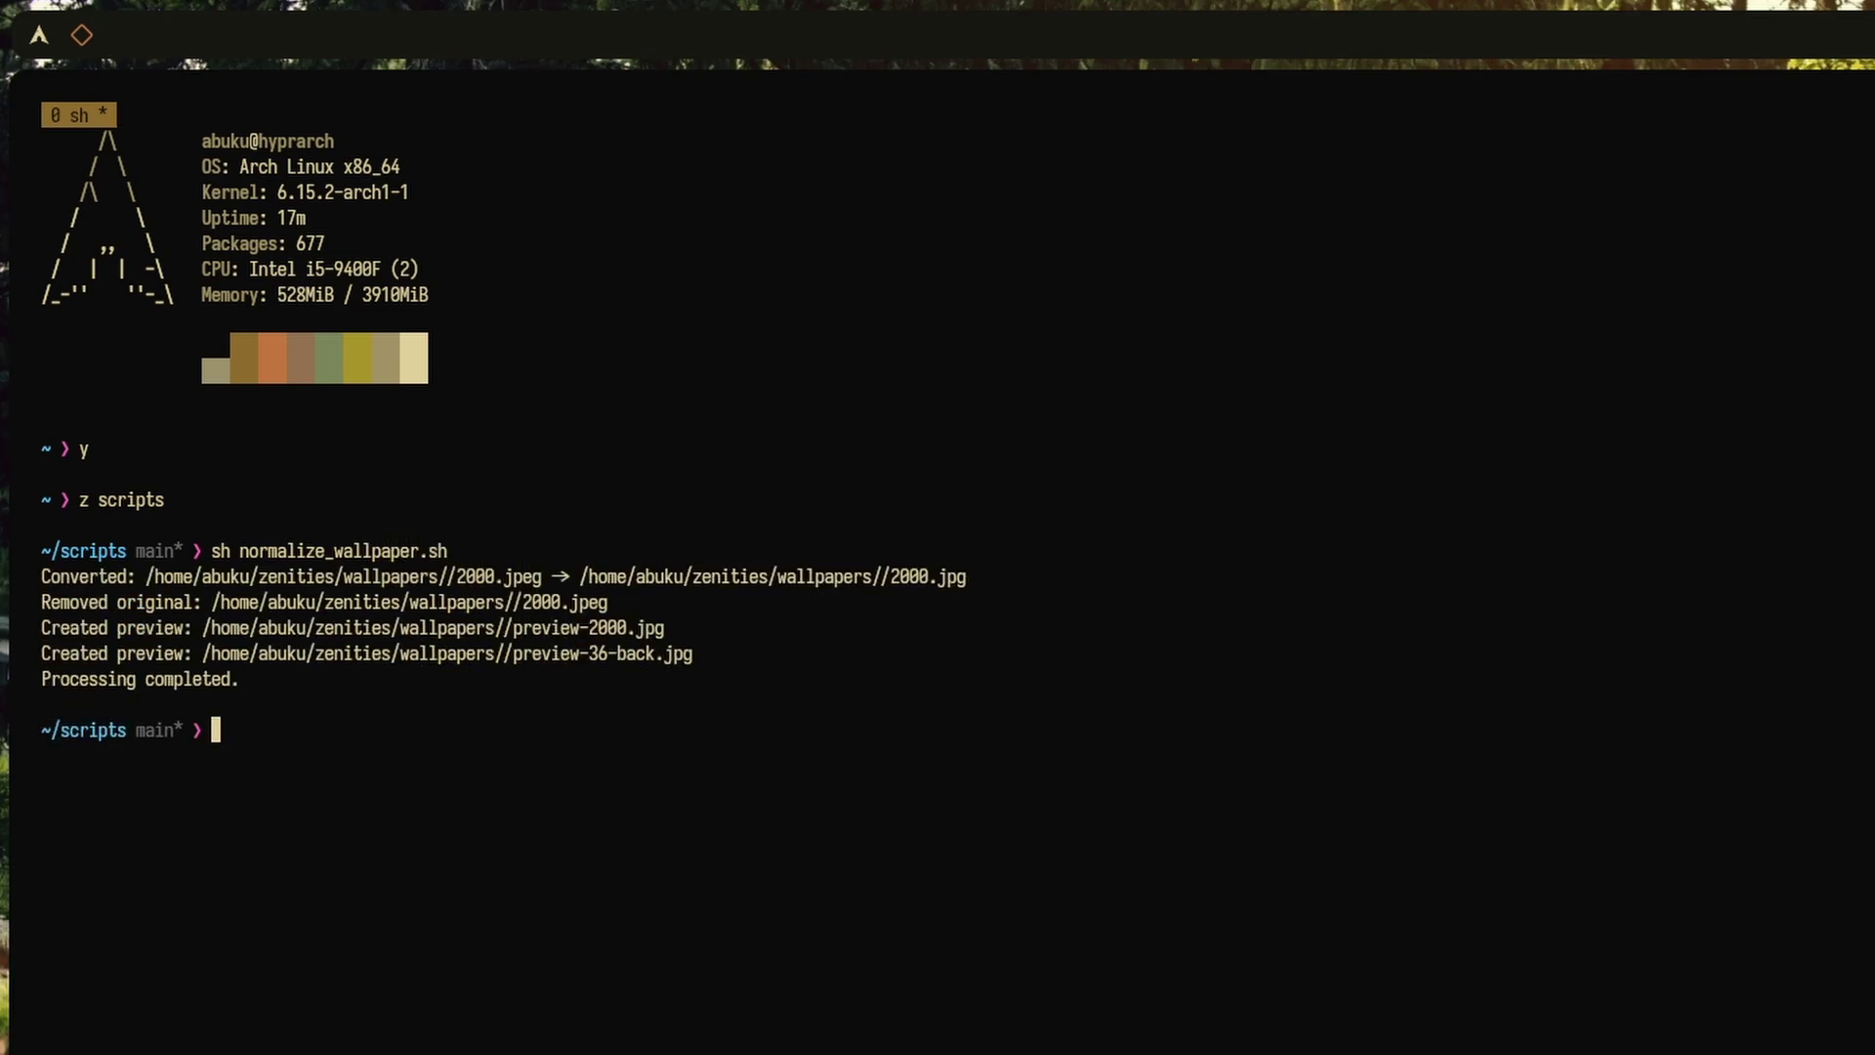
# Step: Clear the terminal after normalizing the new wallpaper to 2000.jpg
pyautogui.write('cl')
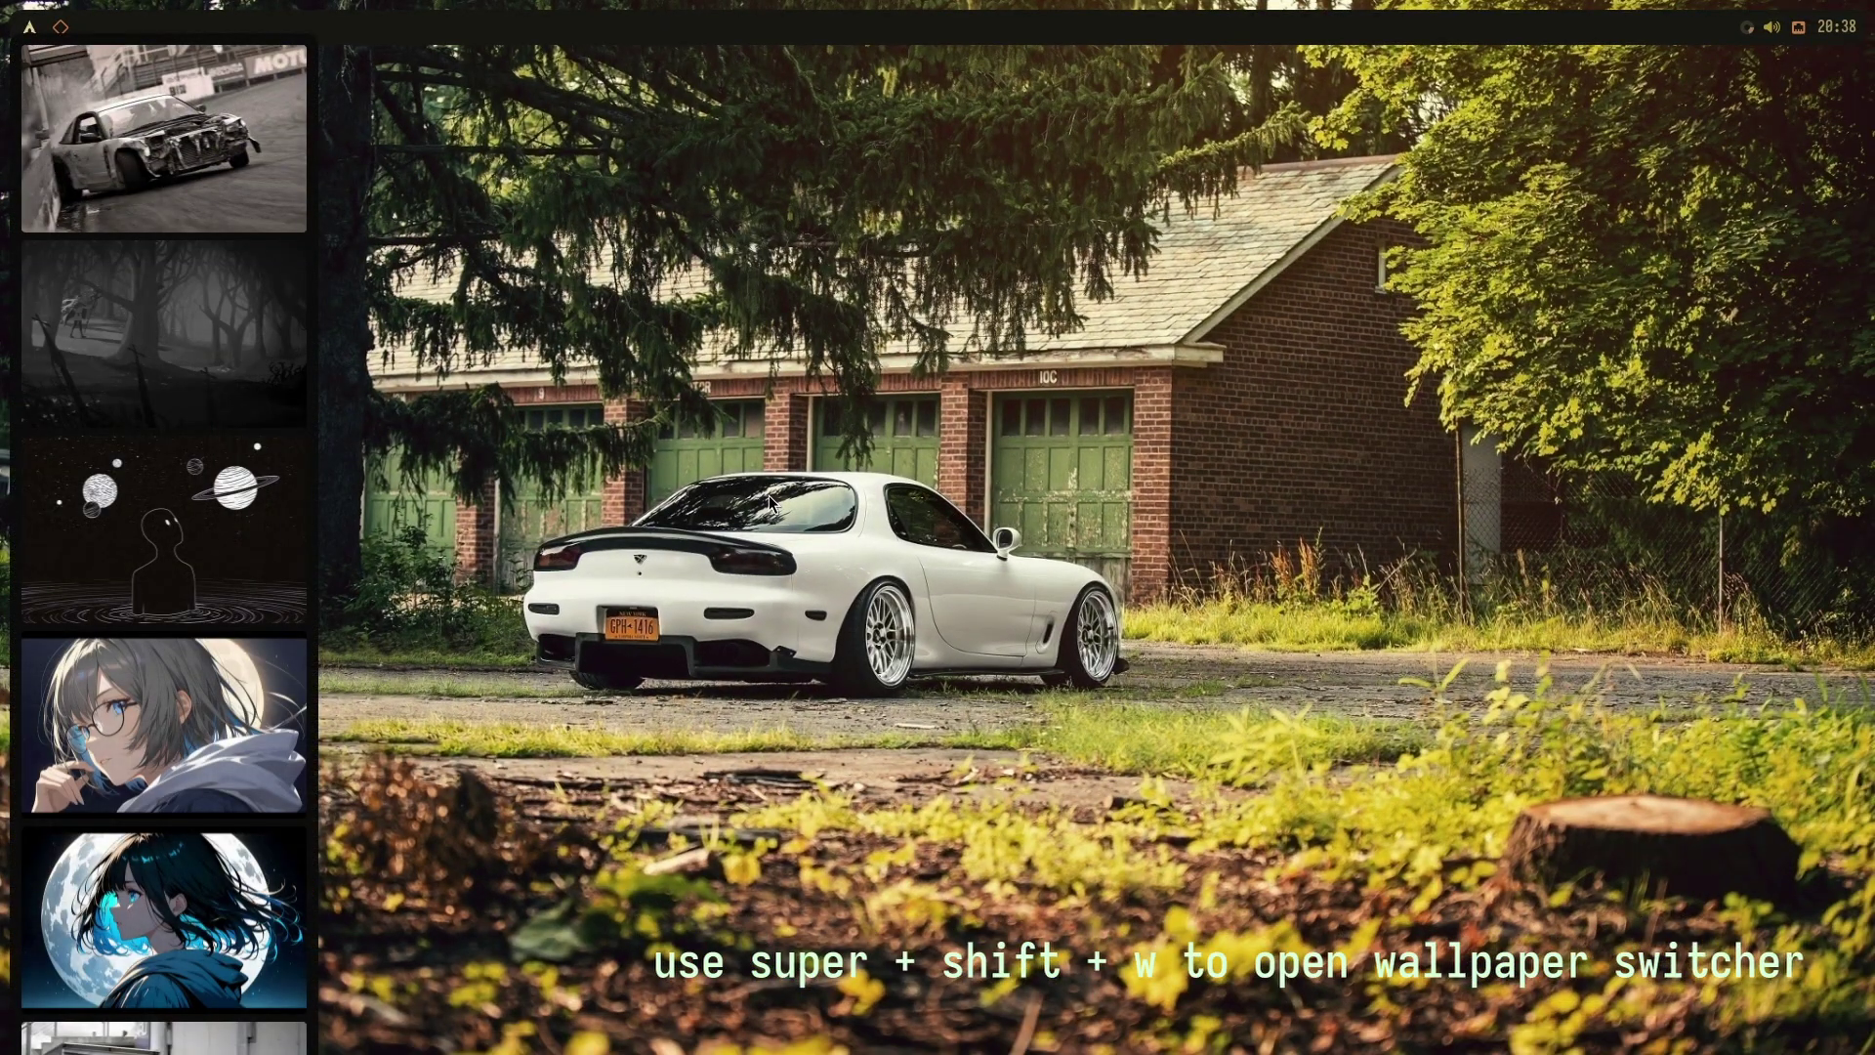
# Step: Scroll the switcher thumbnails down to the newly added 2000 wallpaper
pyautogui.scroll(-15, 226, 440)
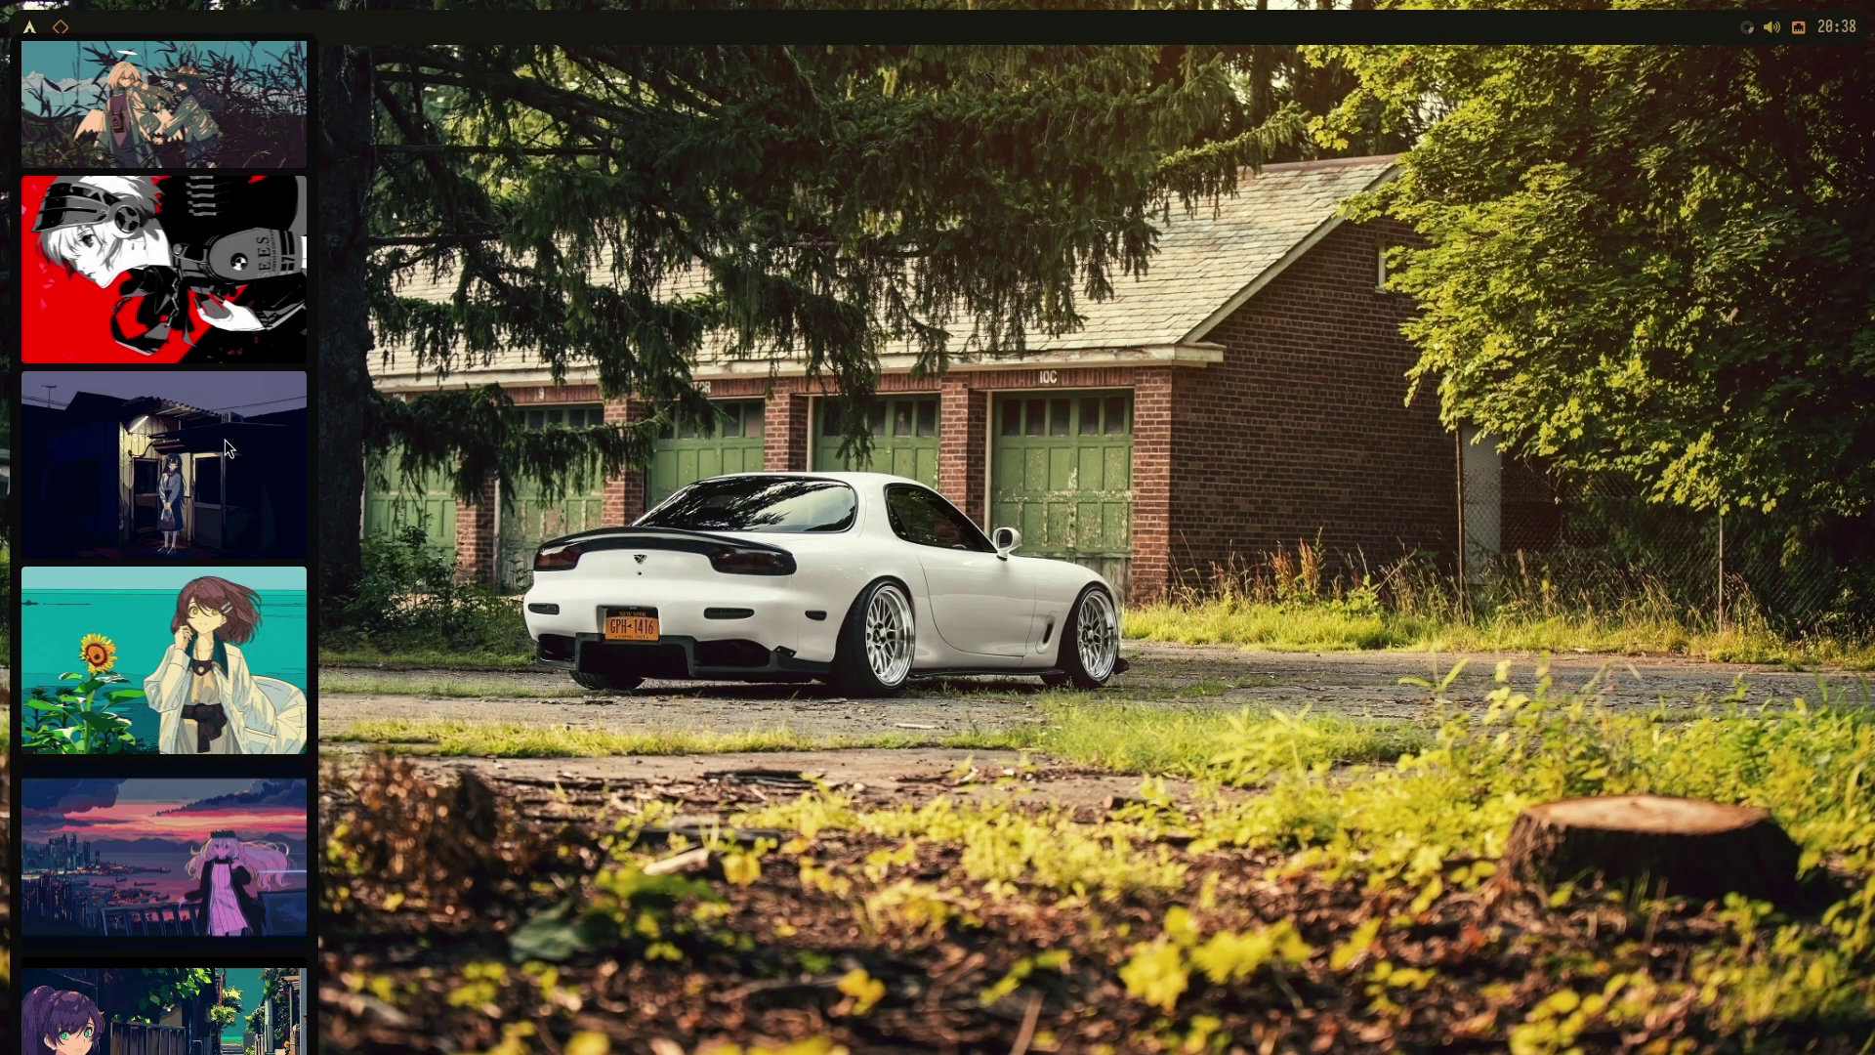
pyautogui.scroll(-20, 225, 448)
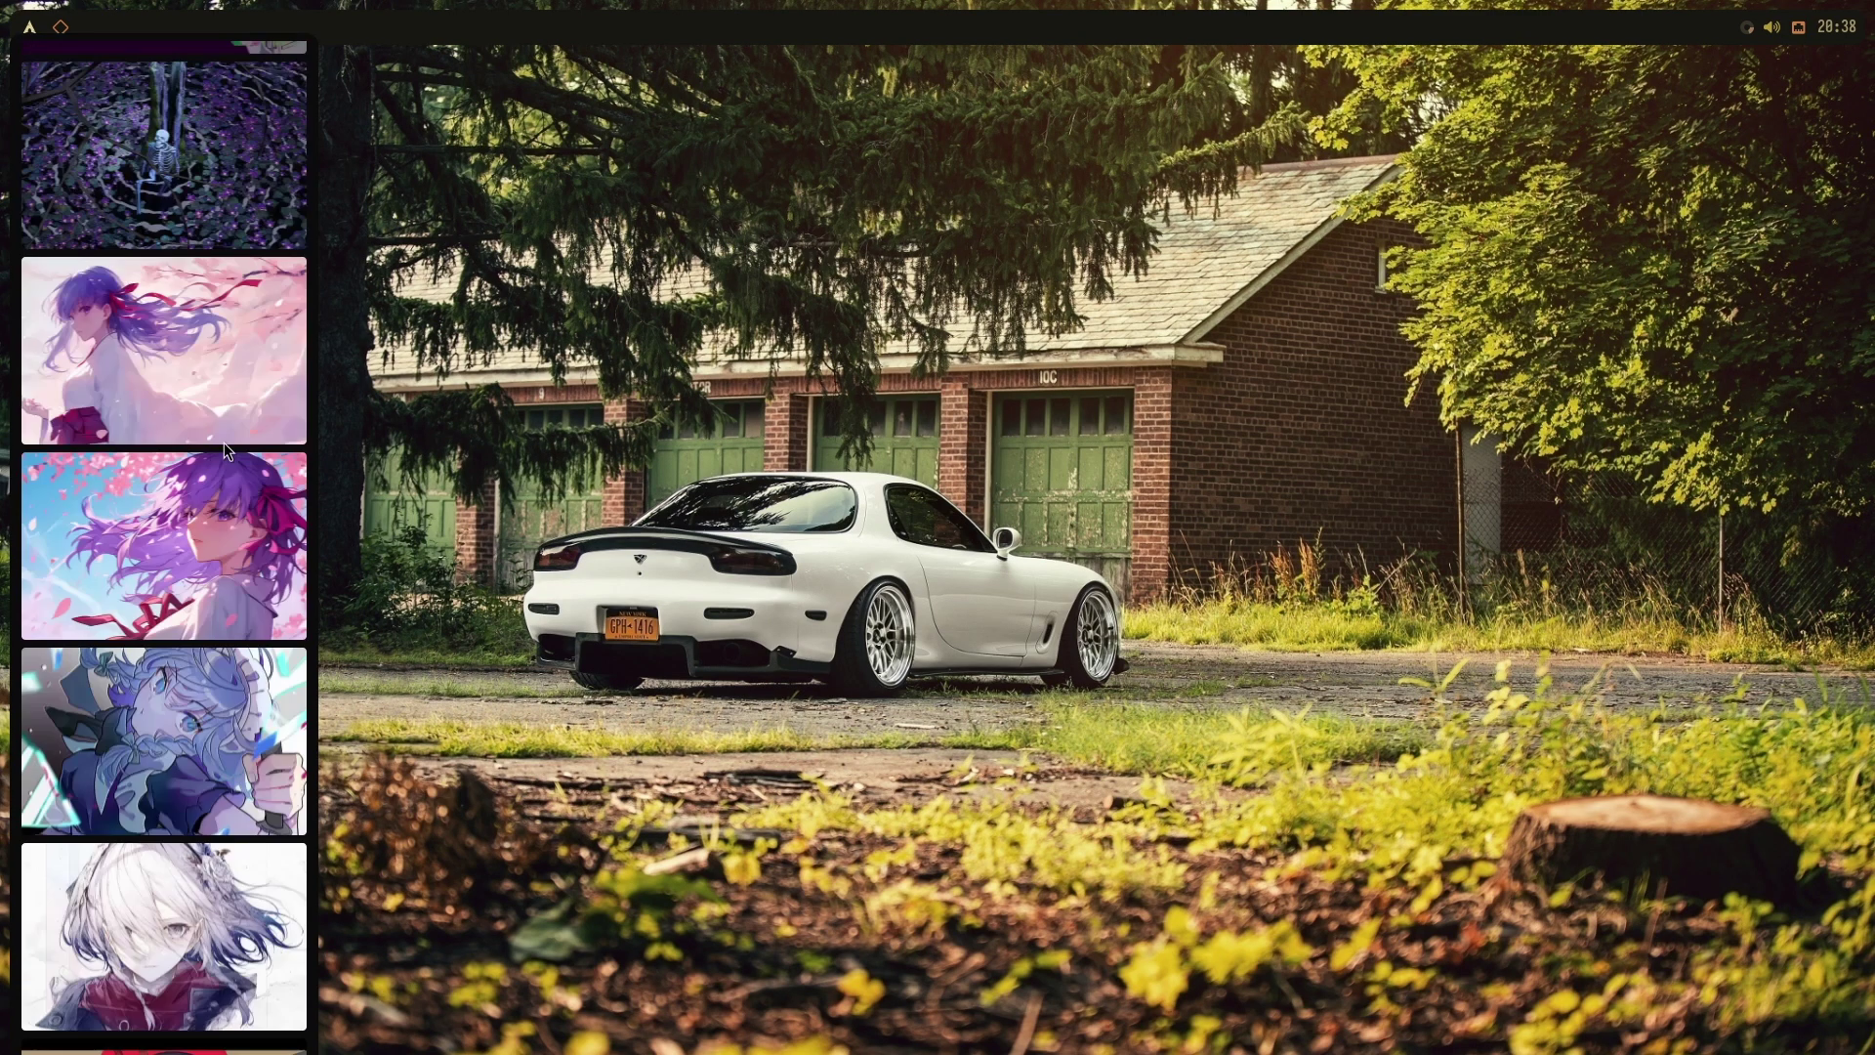
pyautogui.scroll(-5, 224, 450)
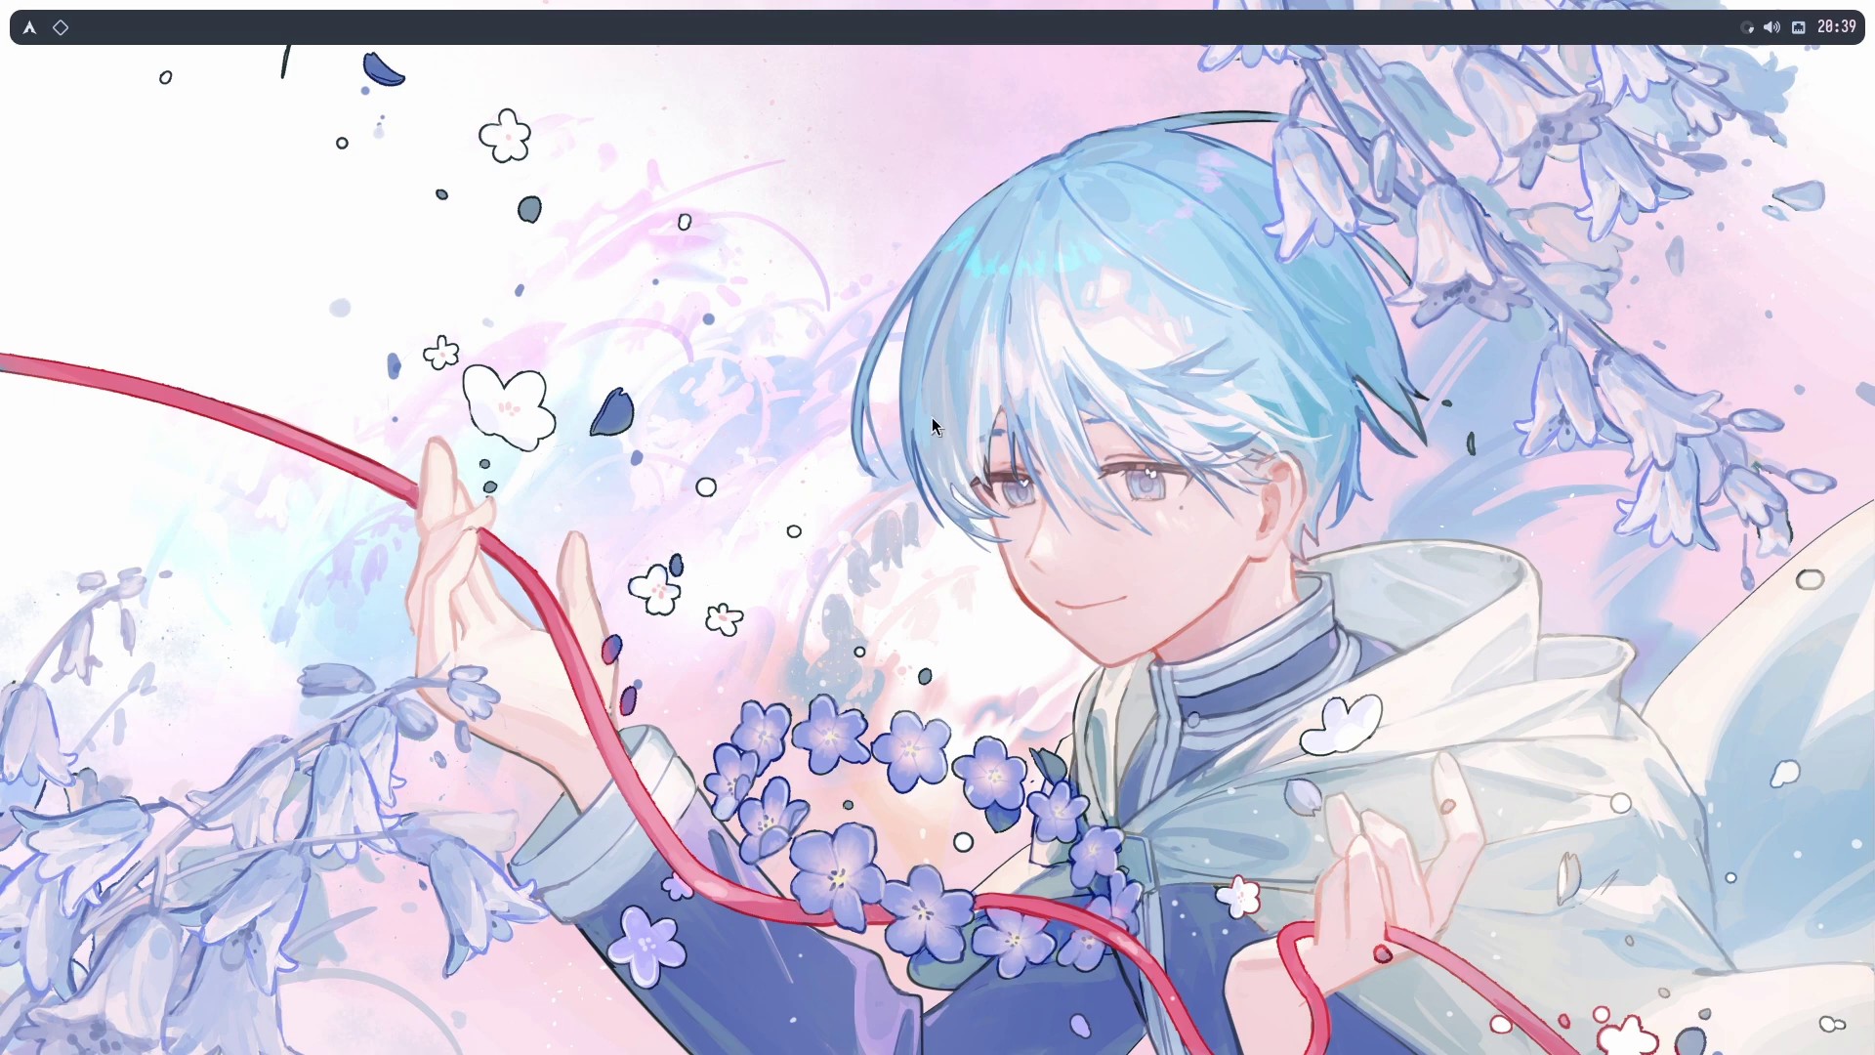
# Step: Show the widgets panel, open and close the Bluetooth manager, then open and dismiss the power menu
pyautogui.press('super+h')
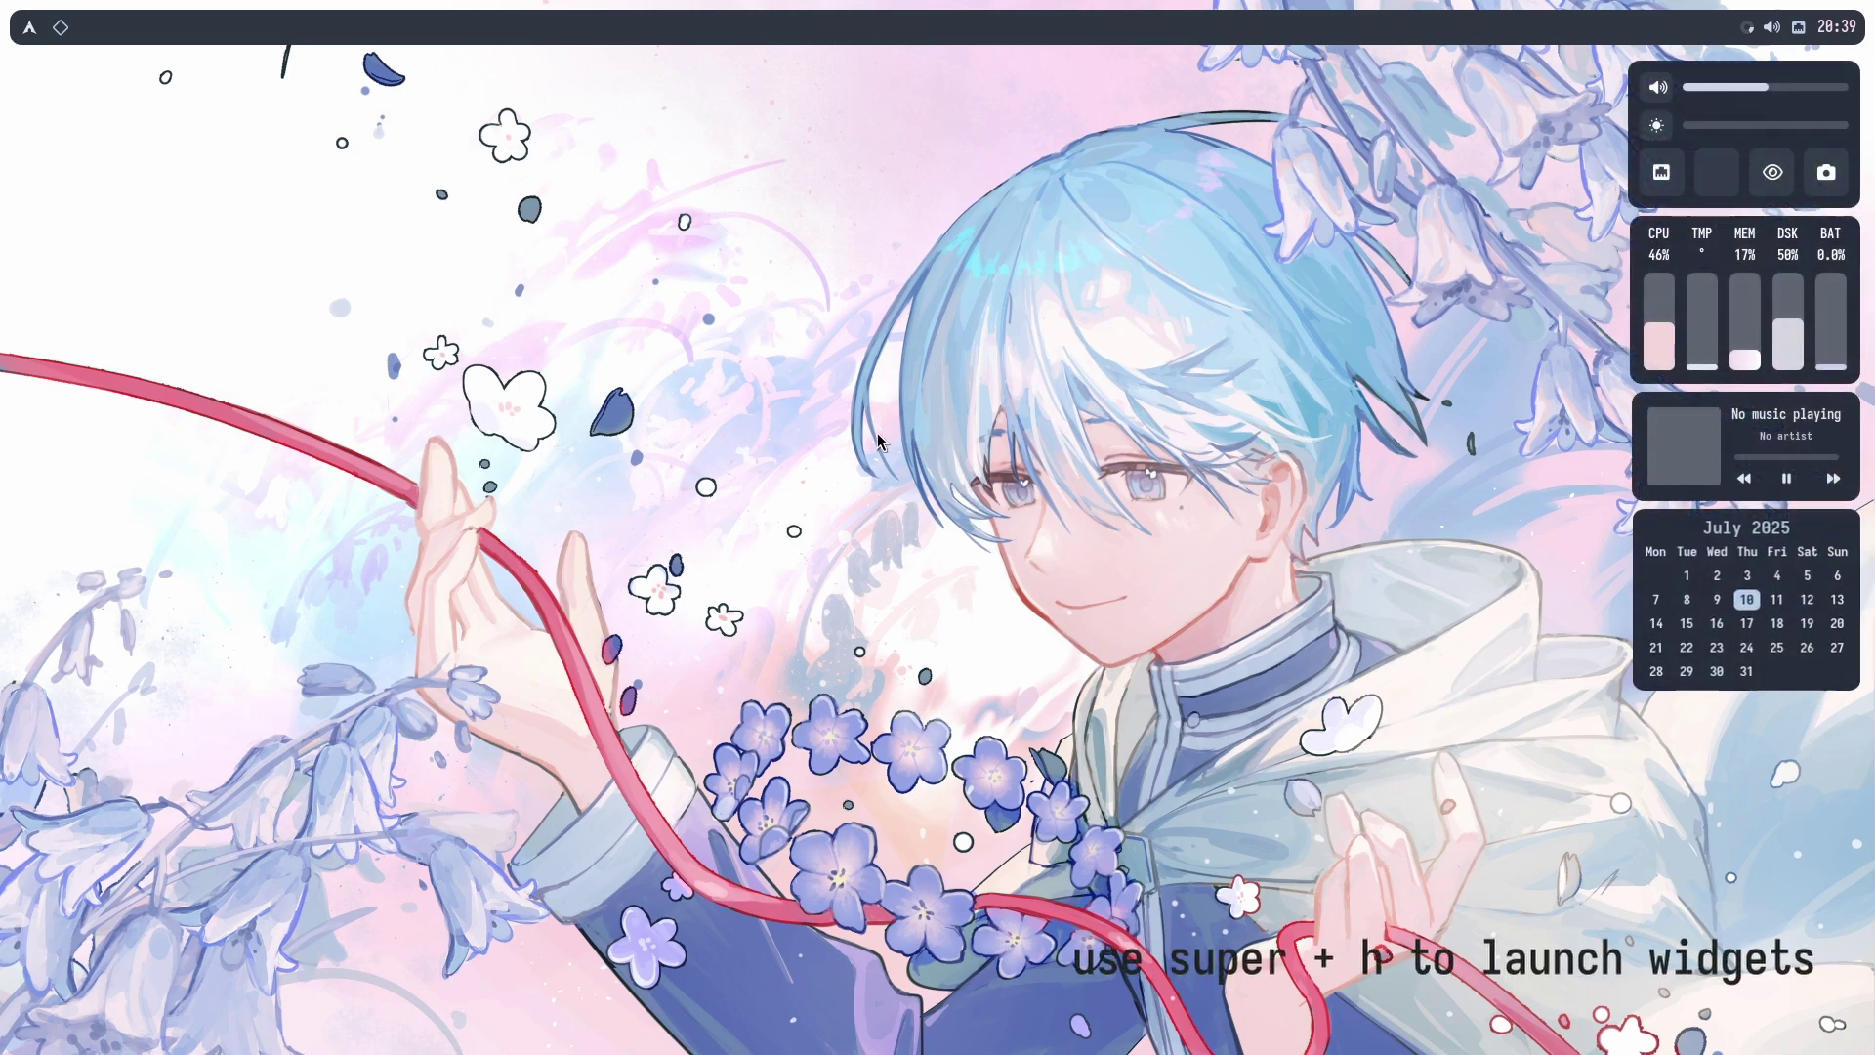
pyautogui.click(1712, 193)
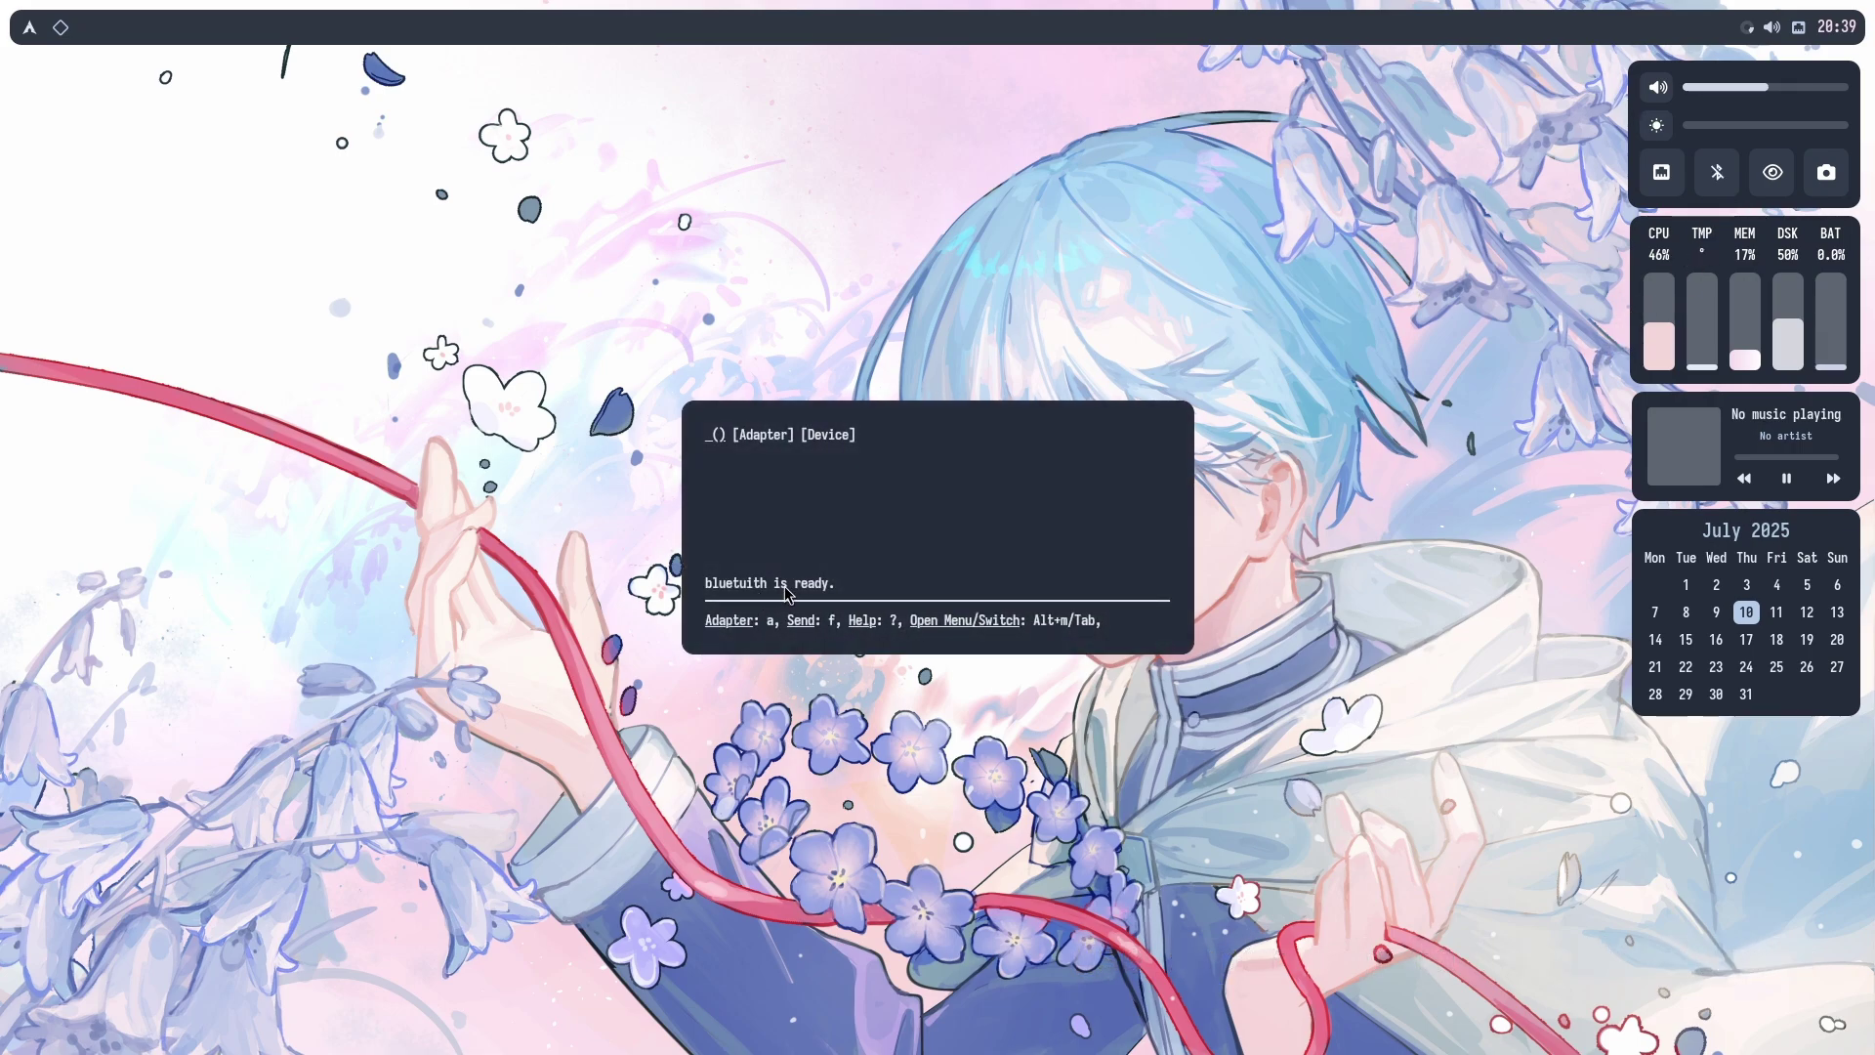
pyautogui.press('q')
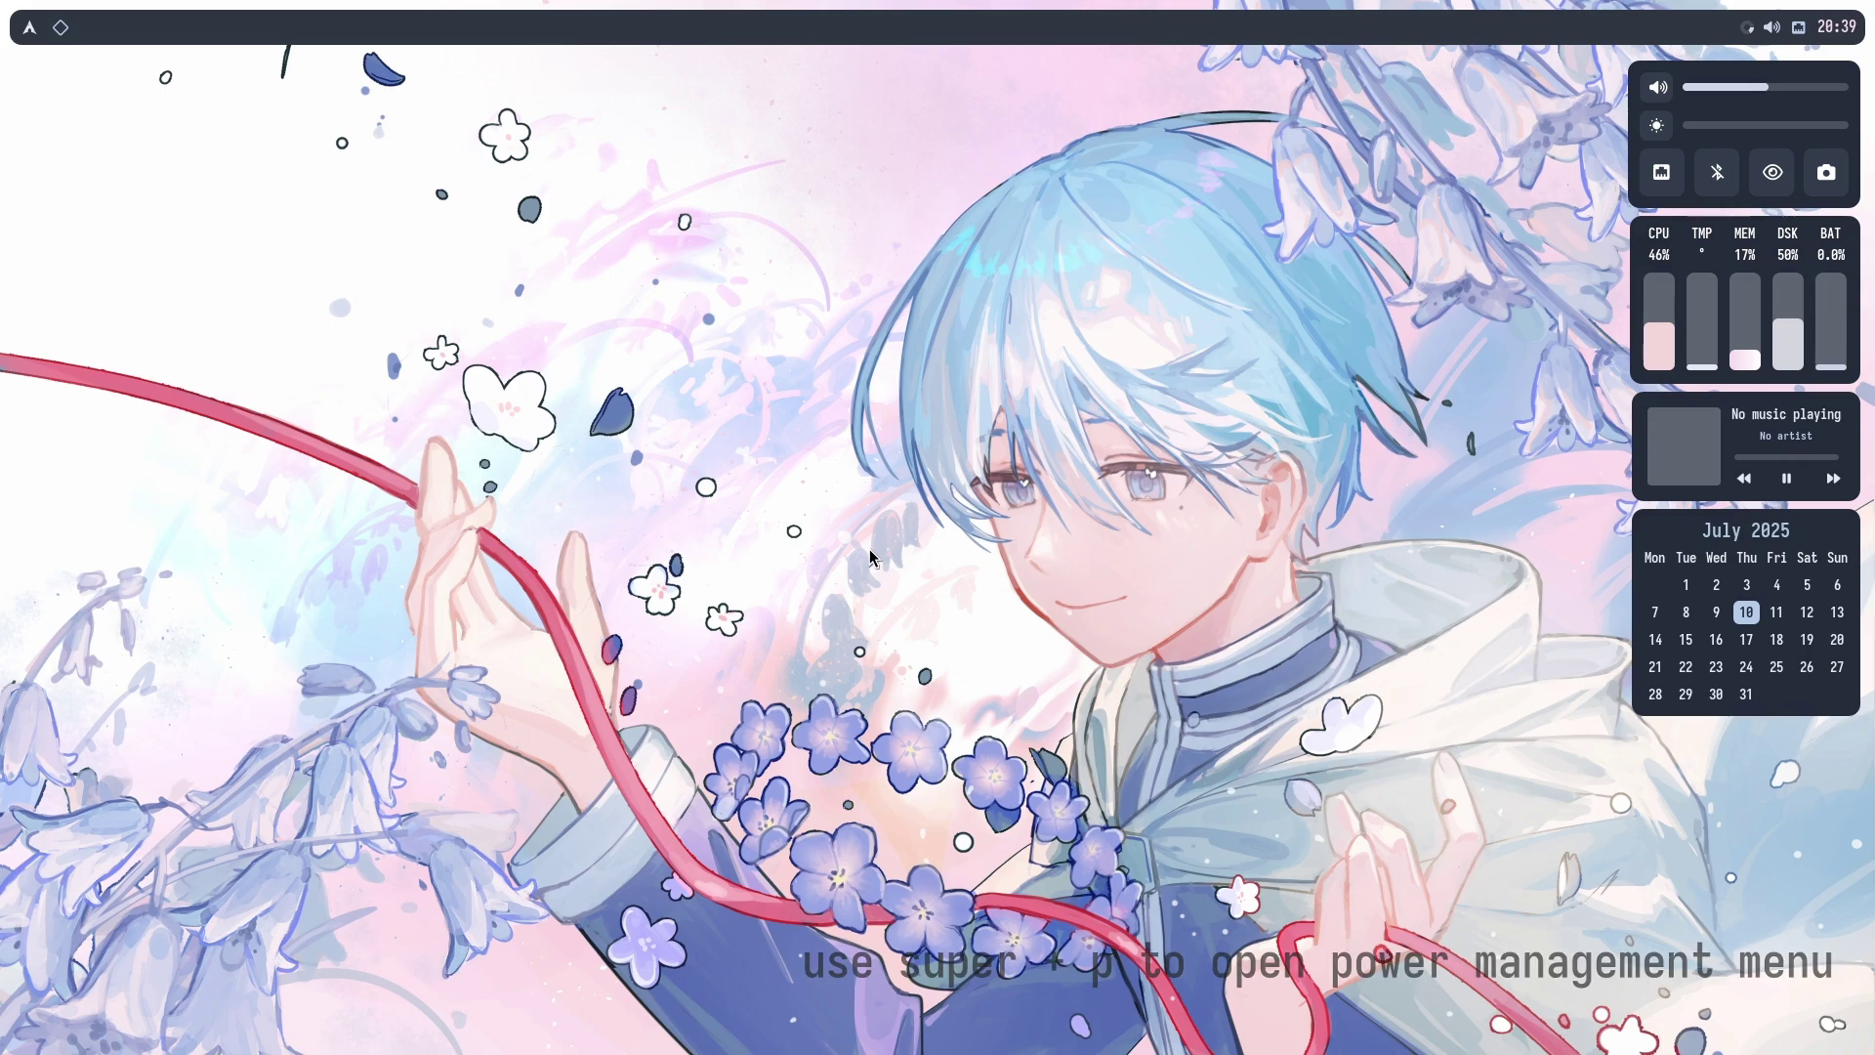
pyautogui.press('super+p')
pyautogui.press('Escape')
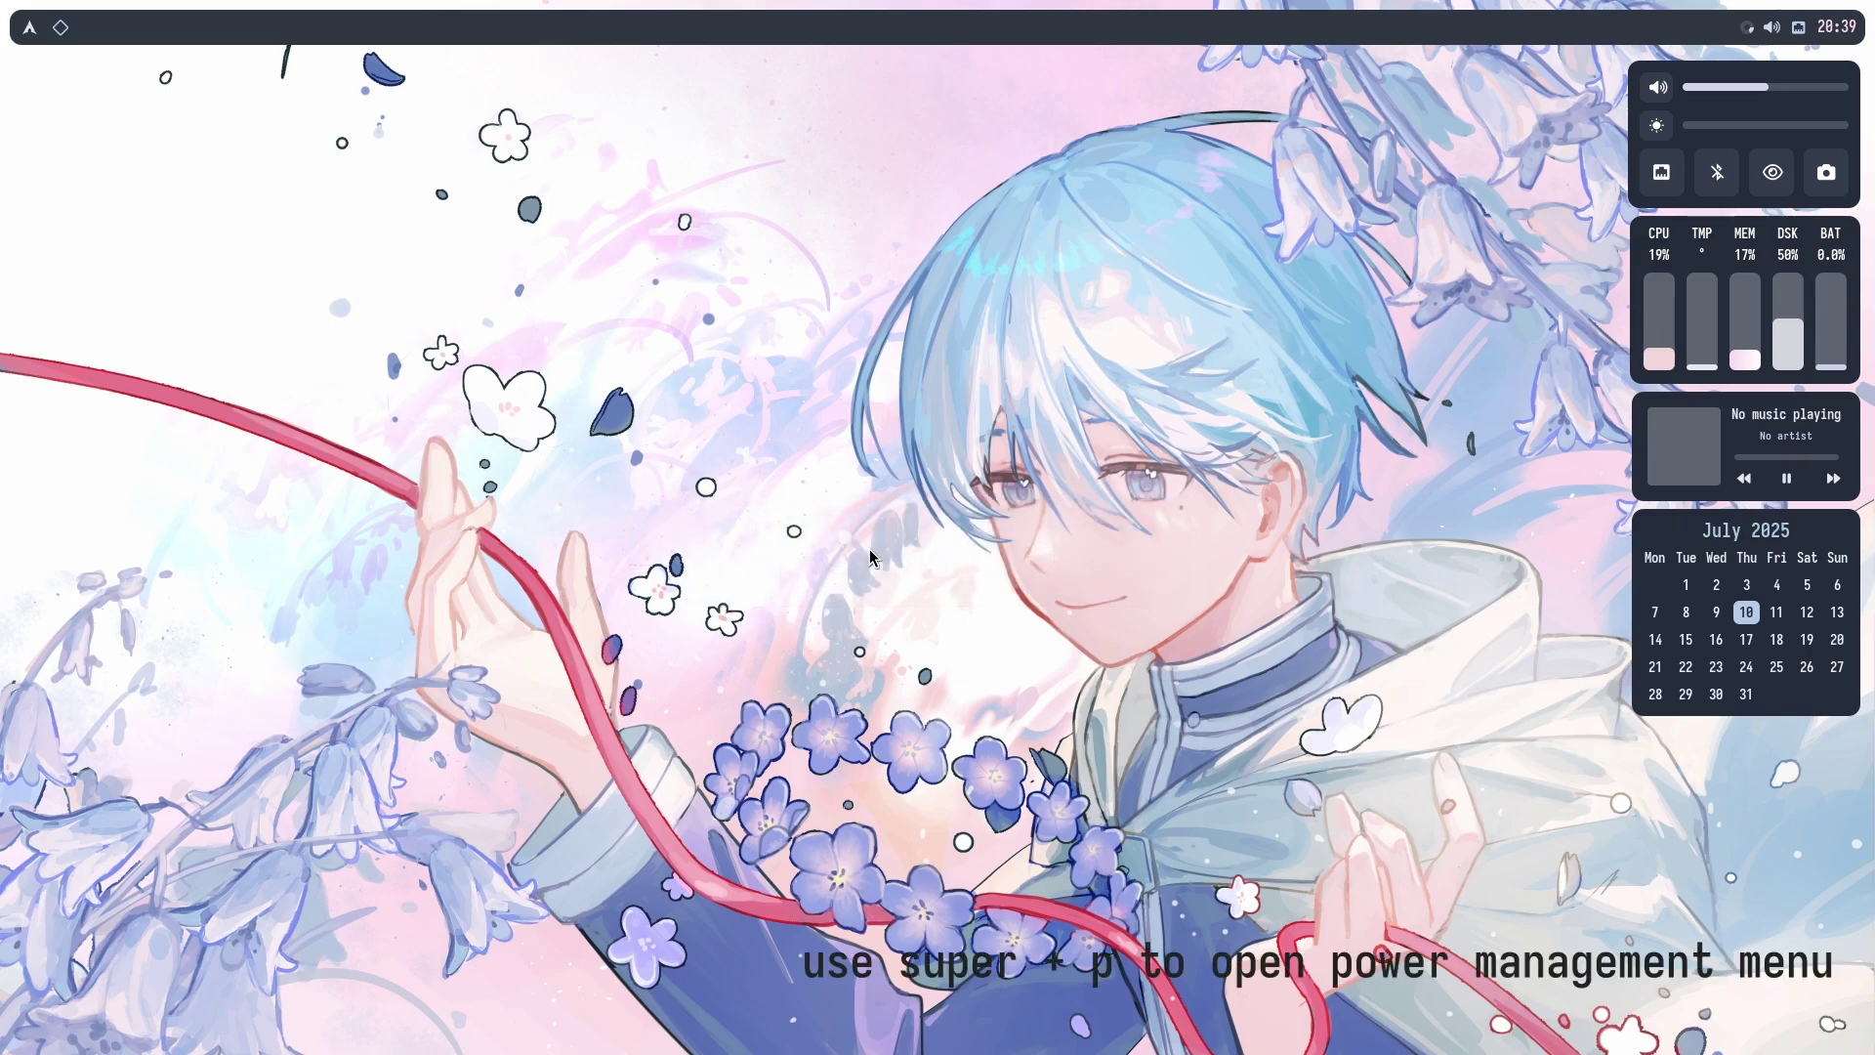